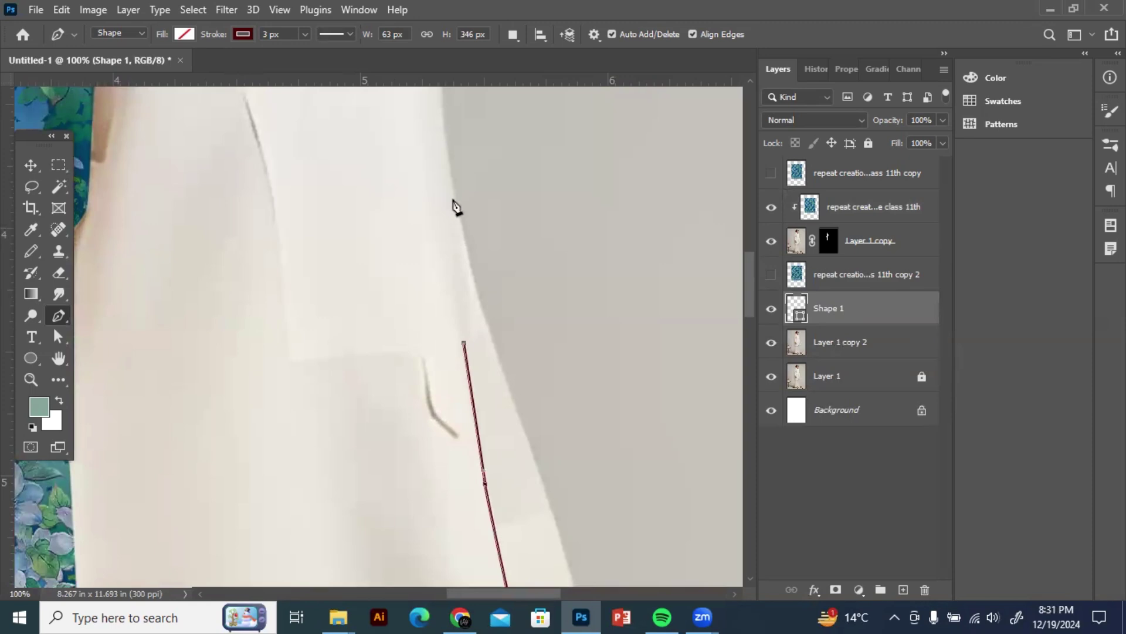
Step: Trace the outer edge and cuff of the far sleeve with the Pen tool and close the path
{"action": "left_click", "coordinate": [454, 198]}
{"action": "left_click_drag", "start_coordinate": [508, 387], "coordinate": [535, 456]}
{"action": "left_click_drag", "start_coordinate": [568, 495], "coordinate": [530, 320]}
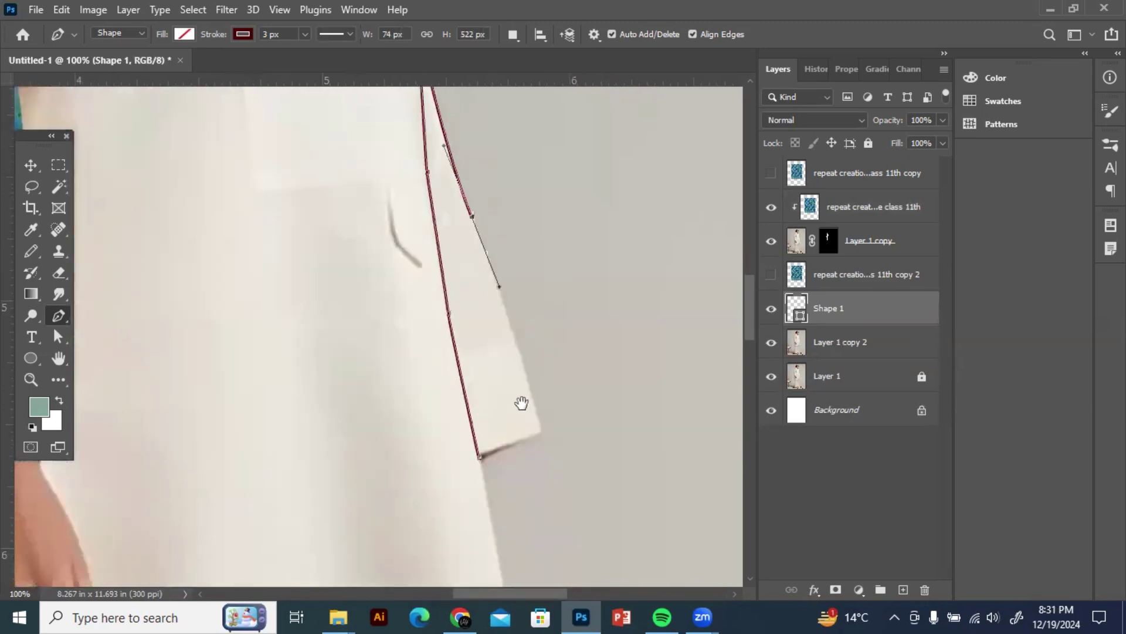
{"action": "left_click", "coordinate": [536, 426]}
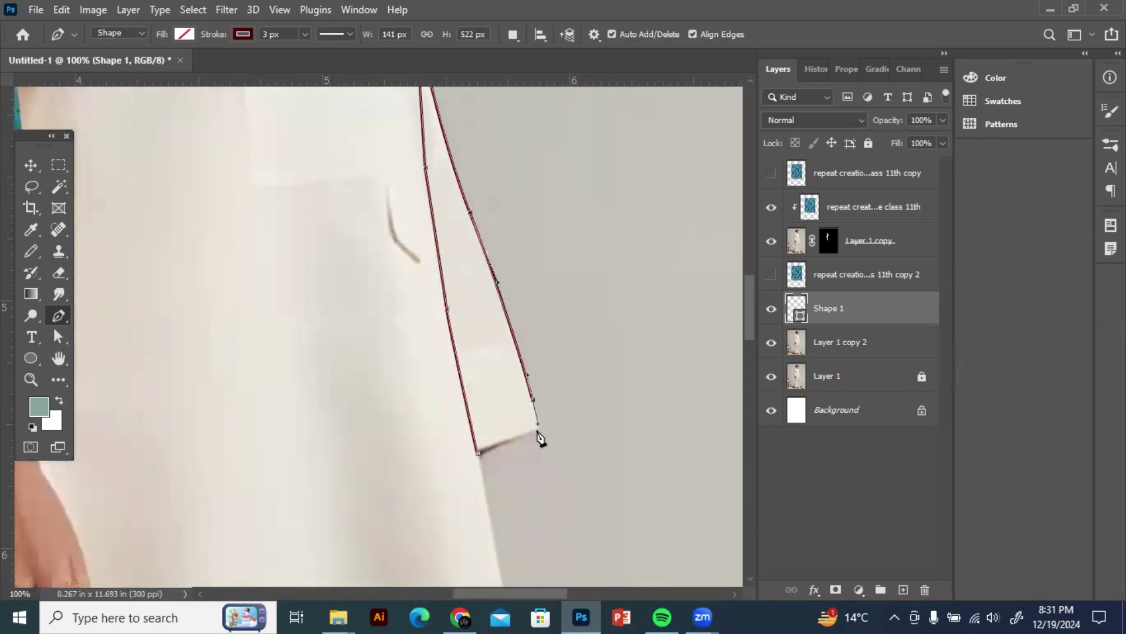
{"action": "left_click", "coordinate": [477, 454]}
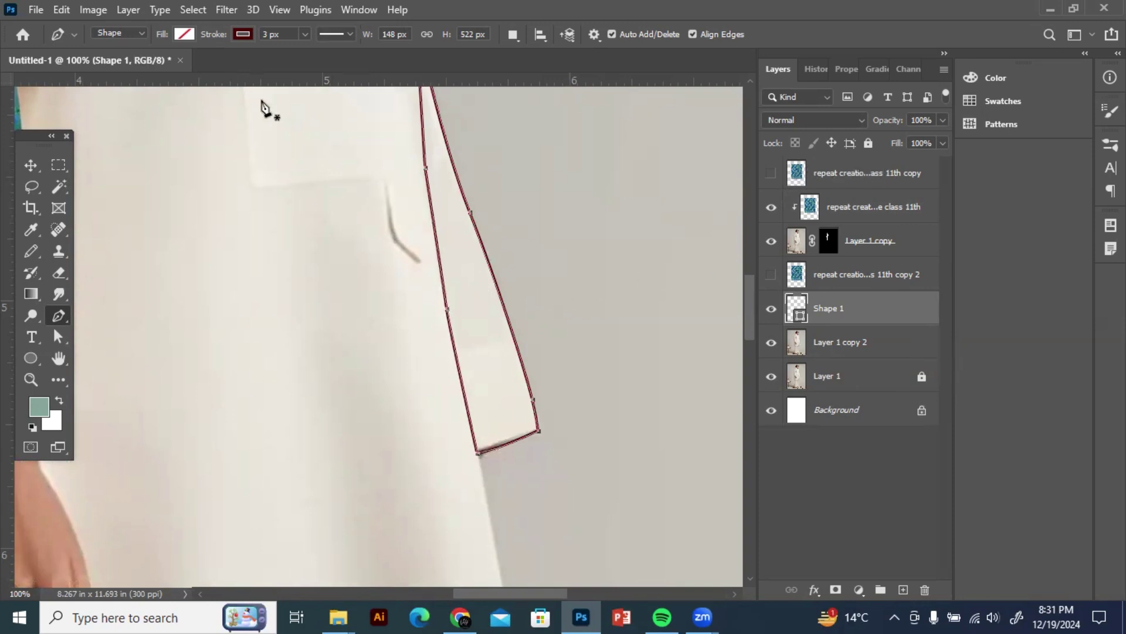
Step: Remove the stroke from the closed sleeve shape and turn its path into a selection
{"action": "left_click", "coordinate": [242, 34]}
{"action": "left_click", "coordinate": [143, 70]}
{"action": "left_click", "coordinate": [463, 239]}
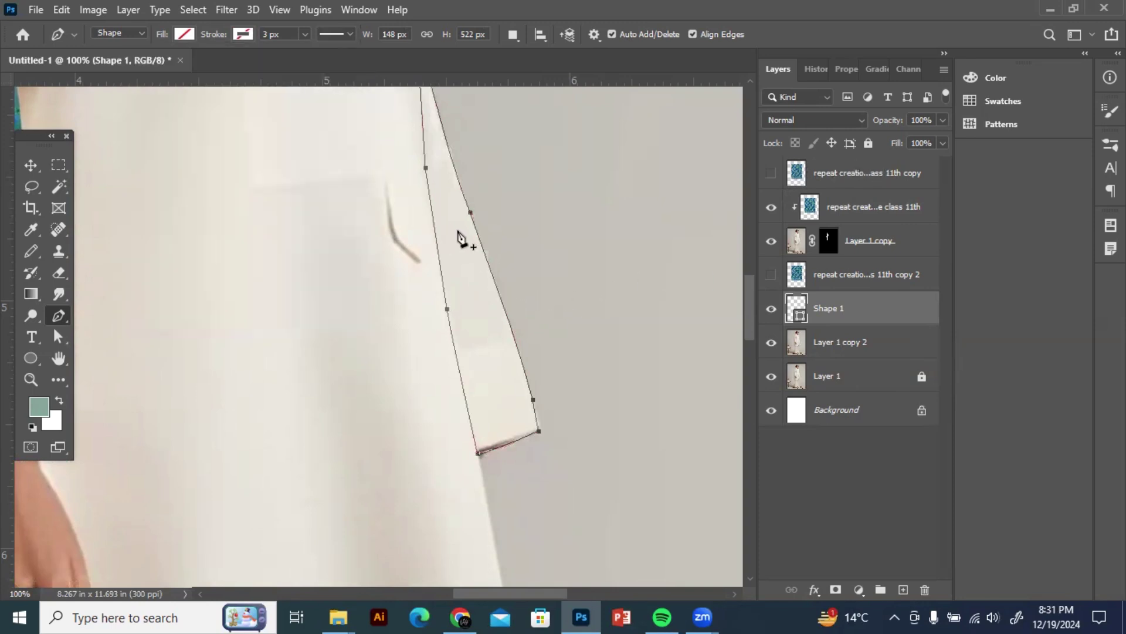
{"action": "right_click", "coordinate": [455, 231]}
{"action": "left_click", "coordinate": [497, 301]}
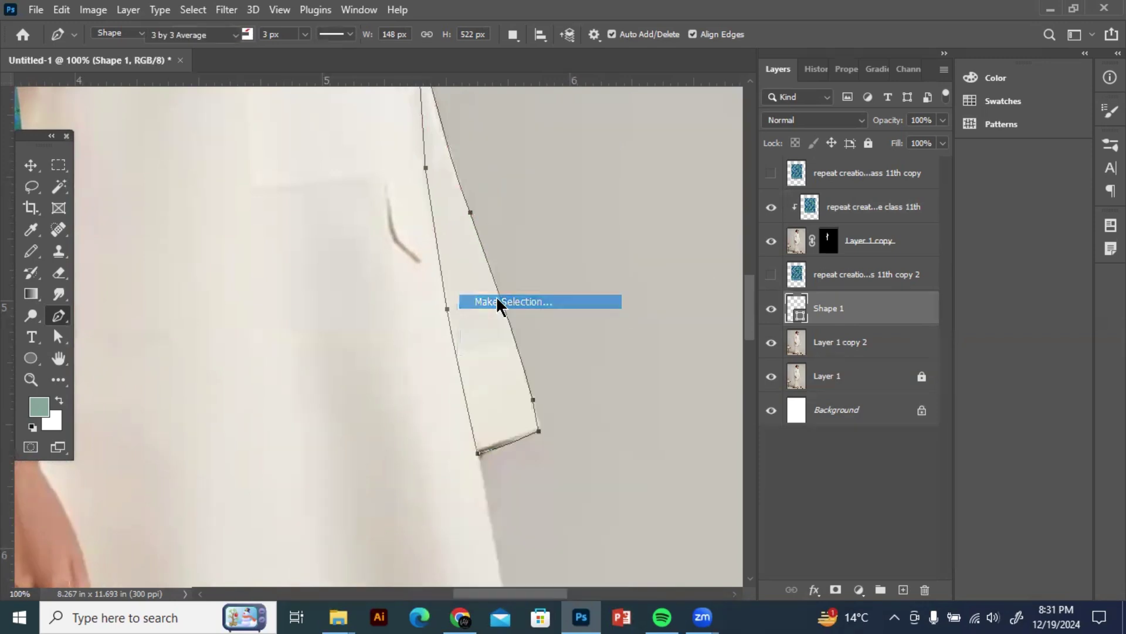
{"action": "left_click", "coordinate": [649, 163]}
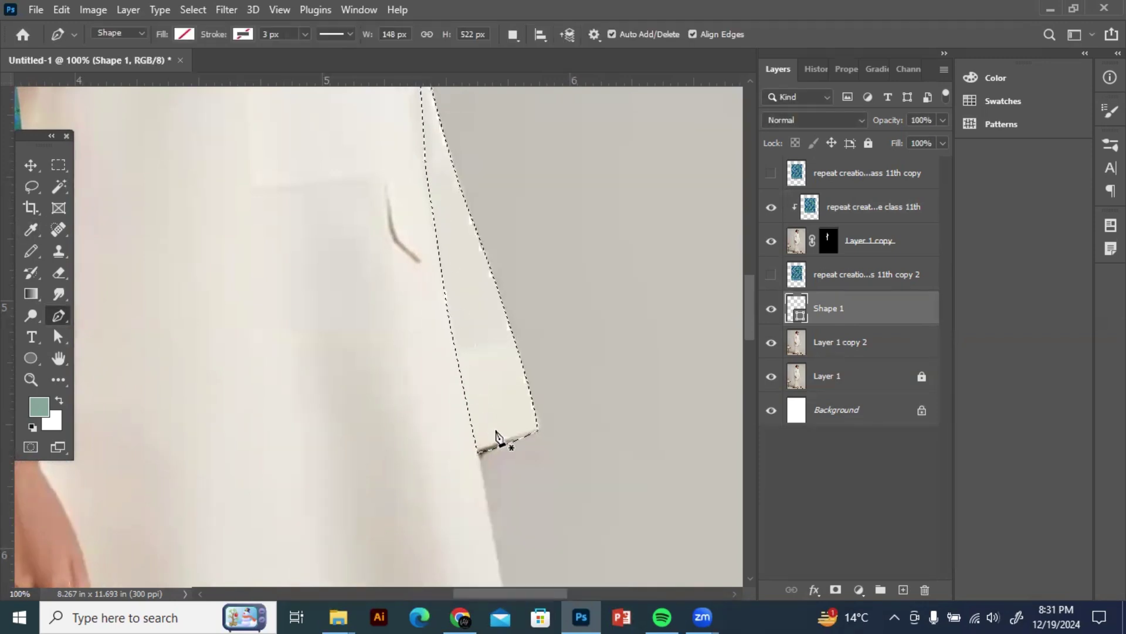
Step: Delete the Shape 1 layer and mask Layer 1 copy 2 with the sleeve selection, checking the cutout with Layer 1 hidden briefly
{"action": "left_click", "coordinate": [925, 589]}
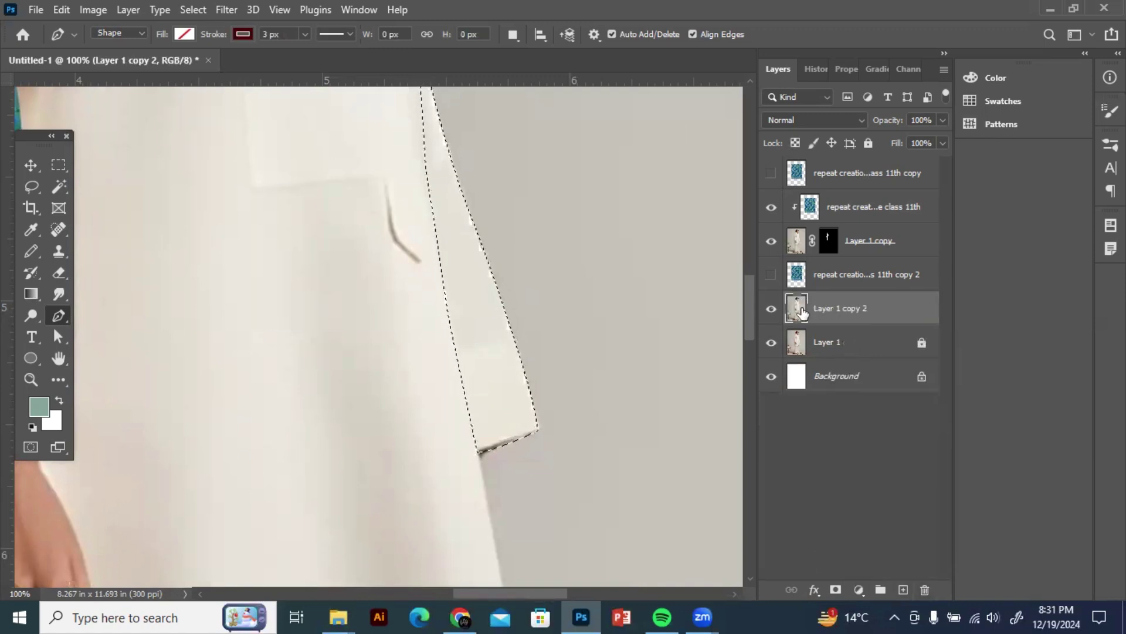
{"action": "left_click", "coordinate": [836, 590]}
{"action": "left_click", "coordinate": [771, 345]}
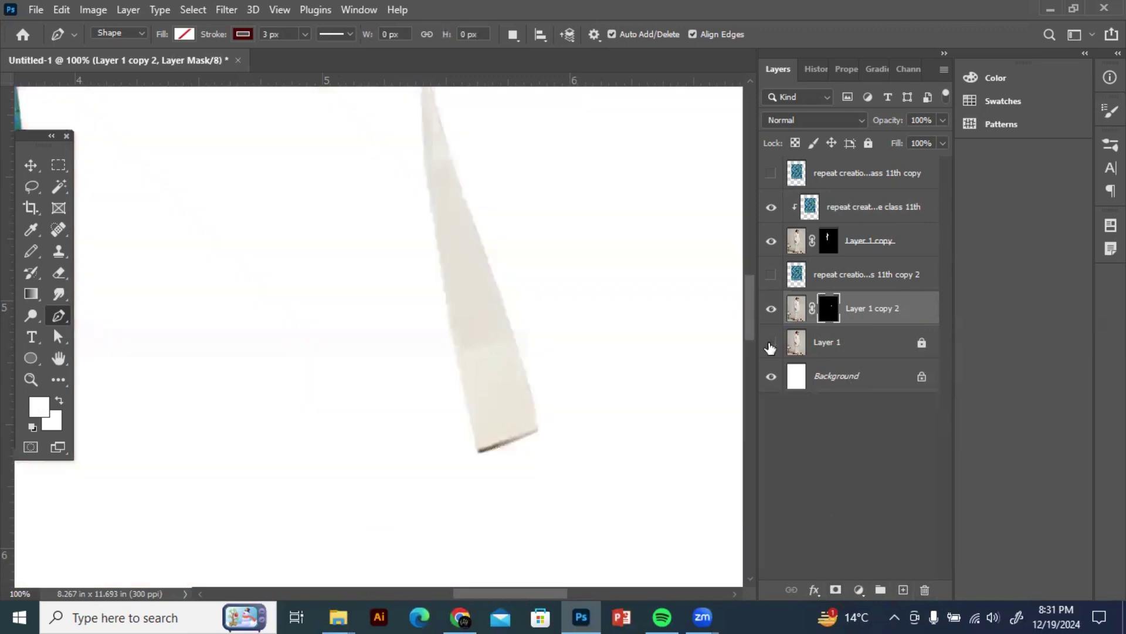
{"action": "left_click", "coordinate": [771, 344]}
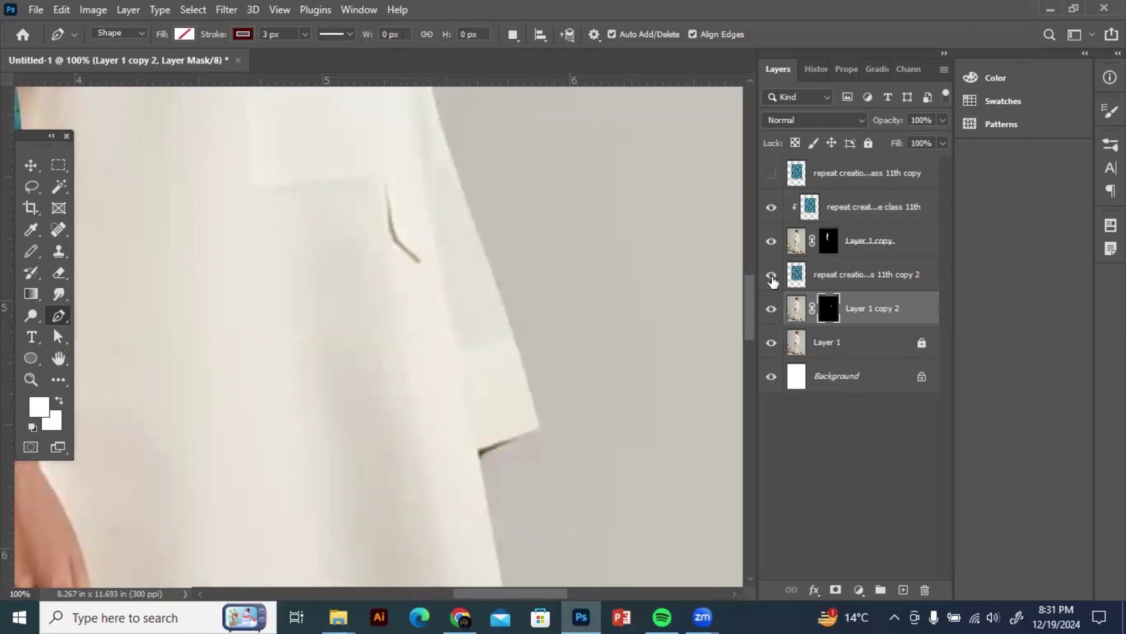
Step: Show the floral pattern layer ending in "11th copy 2" and clip it to Layer 1 copy 2
{"action": "left_click", "coordinate": [771, 276]}
{"action": "right_click", "coordinate": [833, 277]}
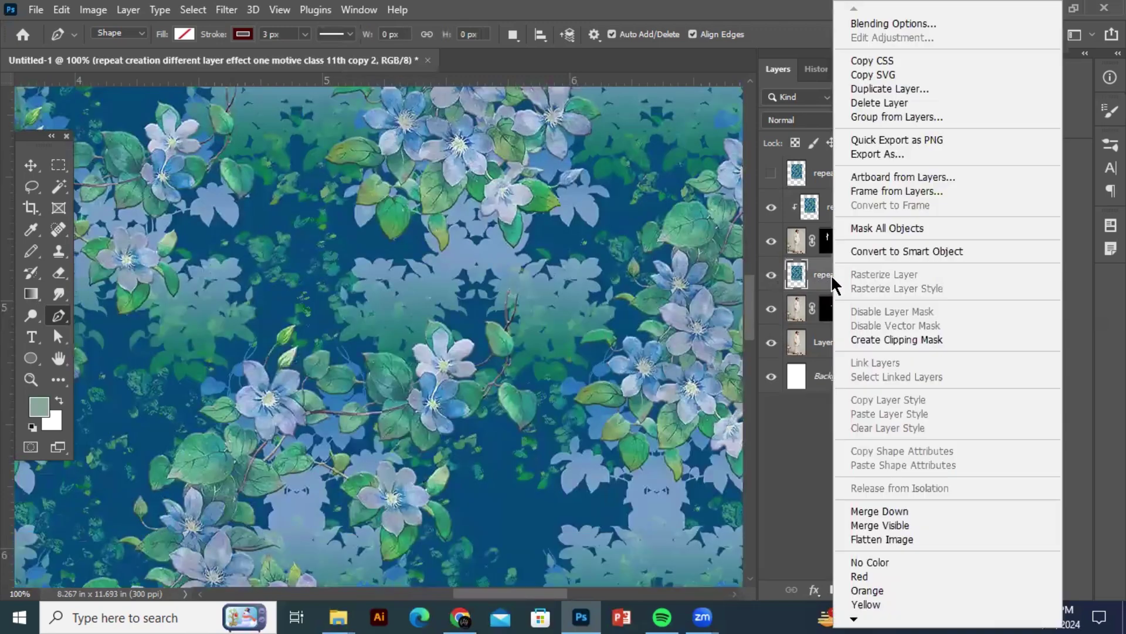
{"action": "left_click", "coordinate": [881, 336]}
{"action": "scroll", "coordinate": [550, 347], "scroll_direction": "up", "scroll_amount": 3}
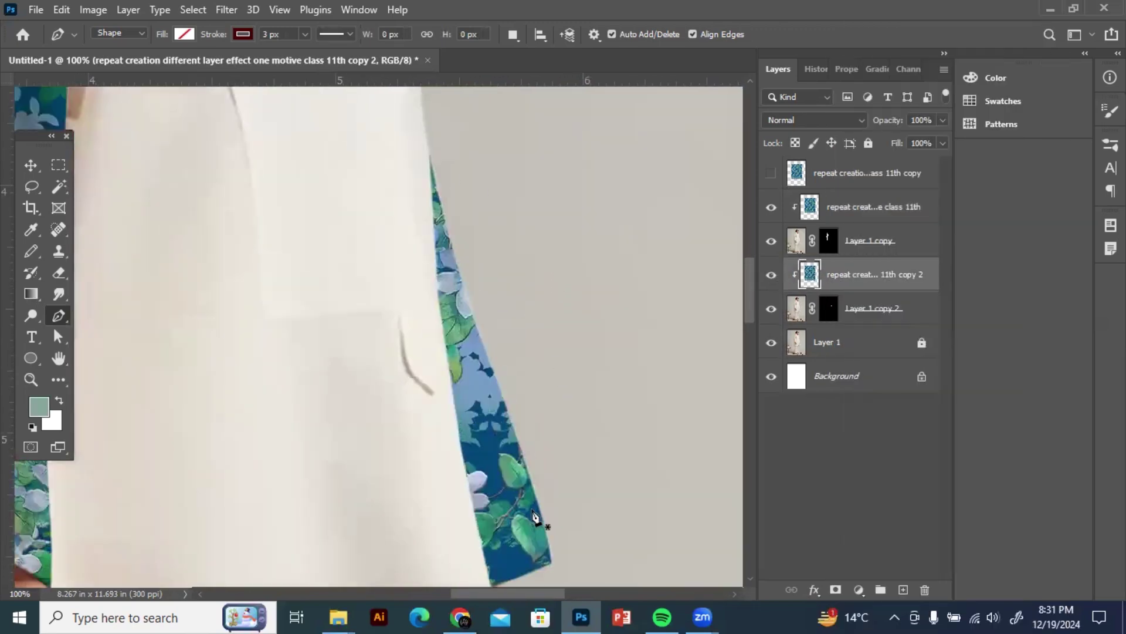
Step: Set the blend mode of the clipped far-sleeve pattern layer to Multiply
{"action": "left_click", "coordinate": [830, 122]}
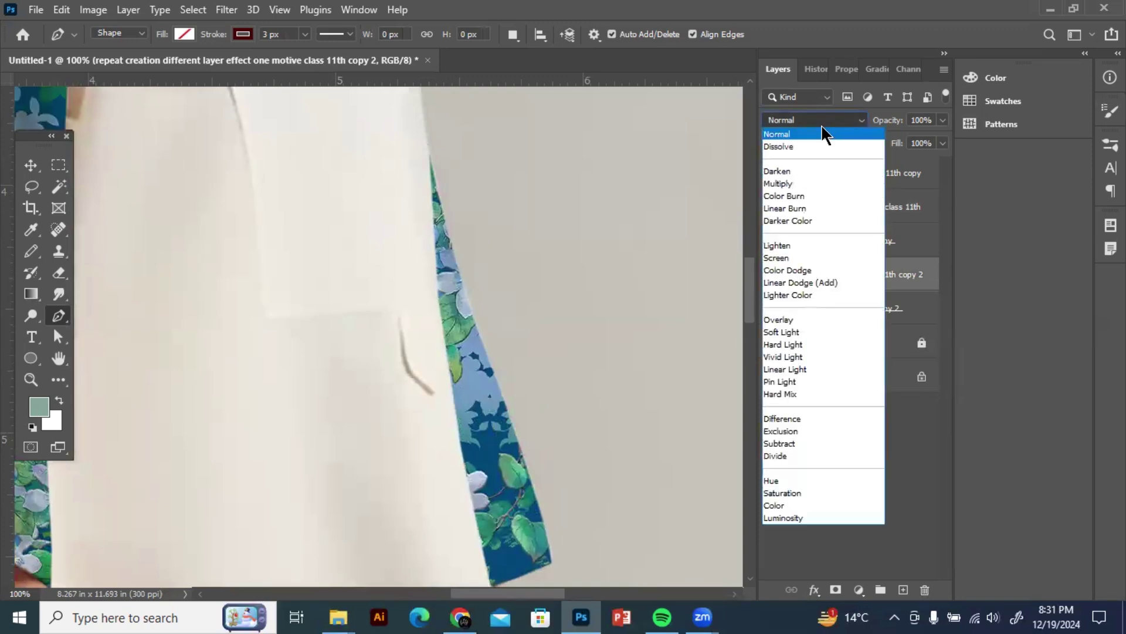
{"action": "left_click", "coordinate": [783, 179]}
{"action": "scroll", "coordinate": [565, 366], "scroll_direction": "down", "scroll_amount": 3}
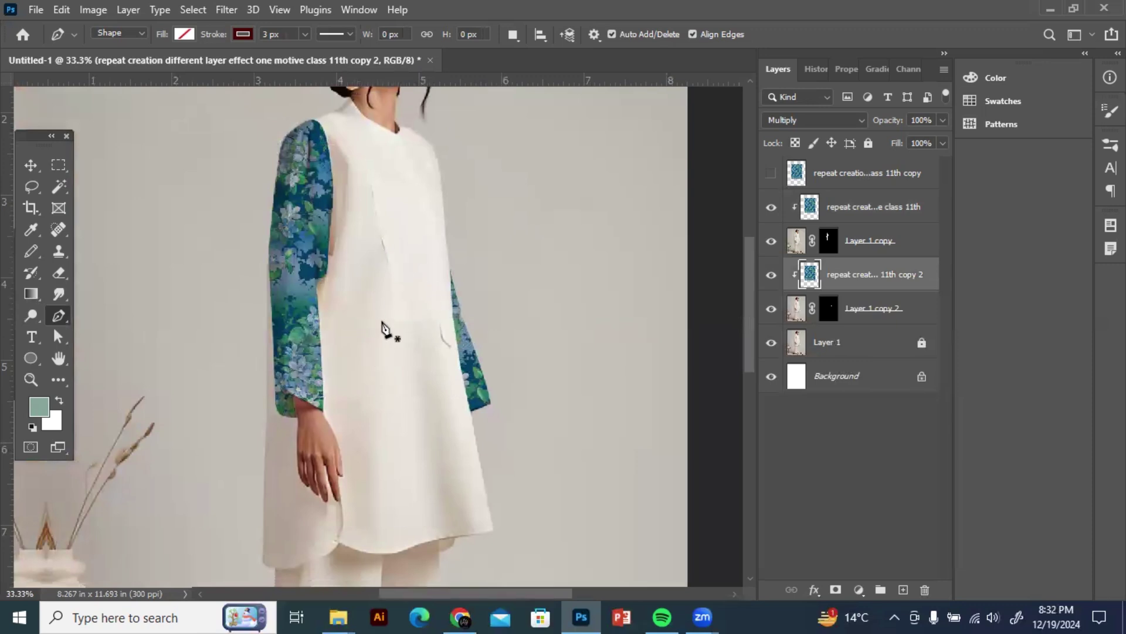
Step: Duplicate Layer 1 and place a duplicate of the hidden floral pattern layer directly above that copy
{"action": "left_click", "coordinate": [860, 351]}
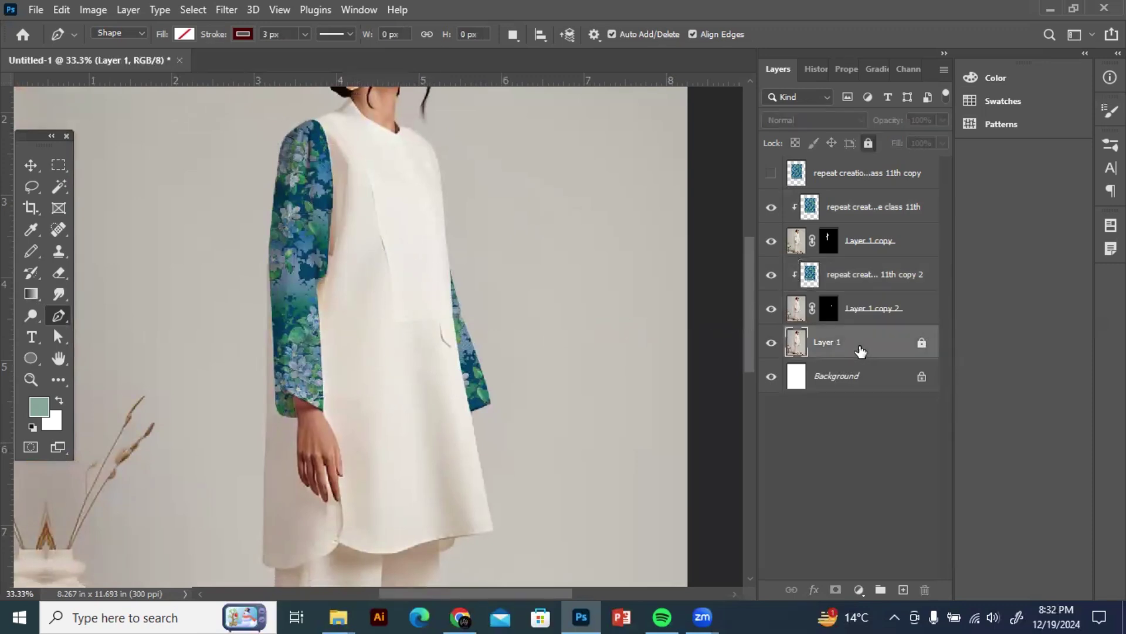
{"action": "key", "text": "ctrl+j"}
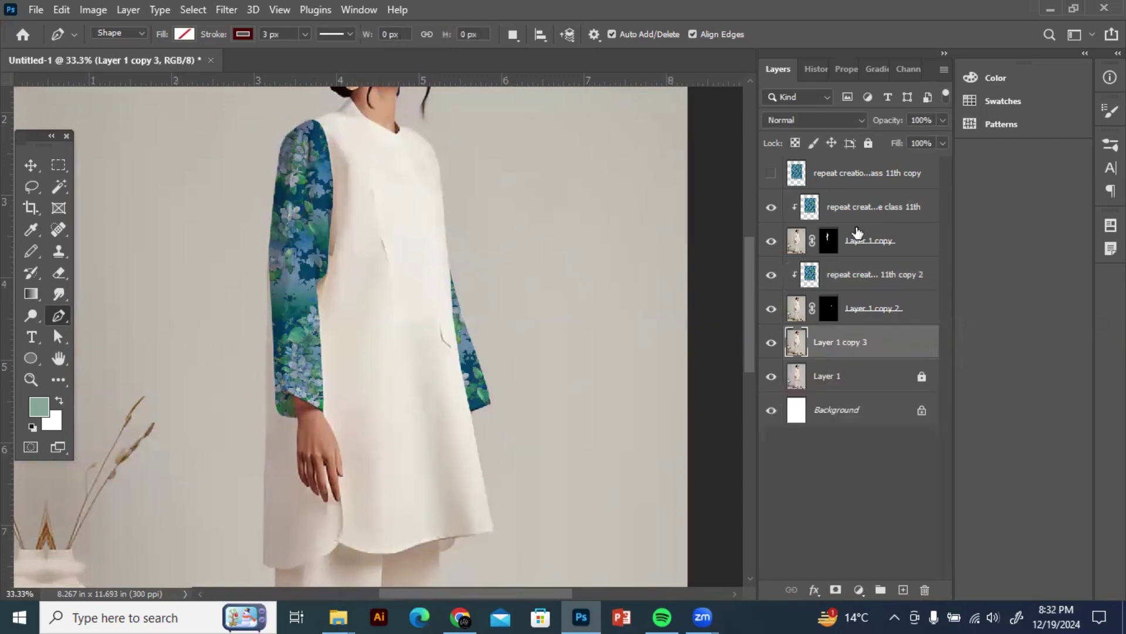
{"action": "left_click", "coordinate": [845, 174]}
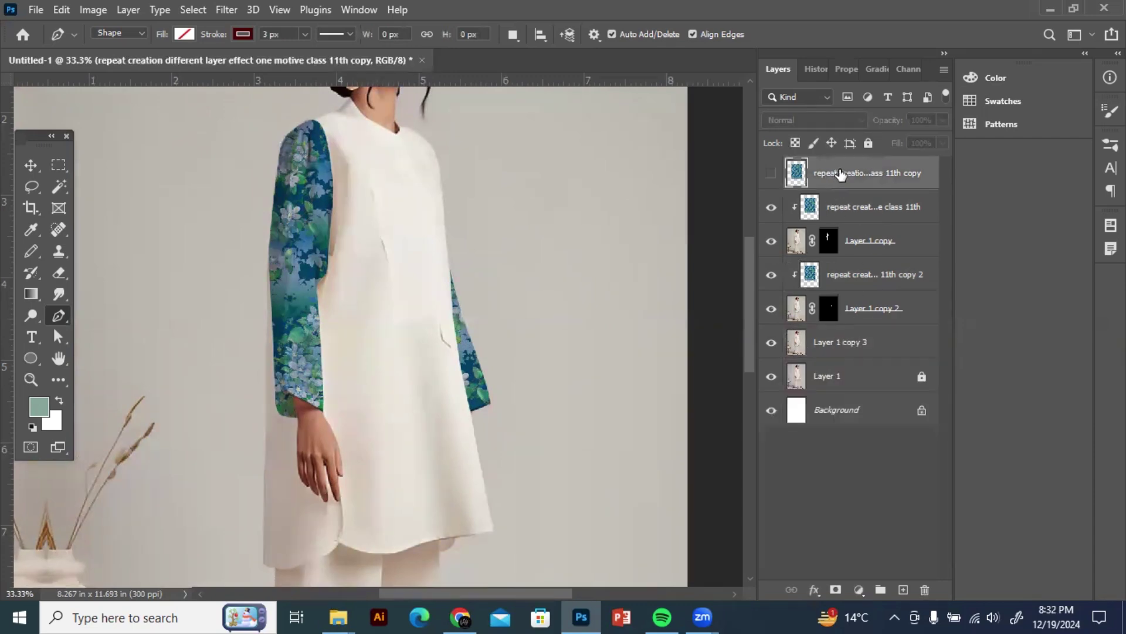
{"action": "key", "text": "ctrl+j"}
{"action": "left_click_drag", "start_coordinate": [840, 174], "coordinate": [826, 347]}
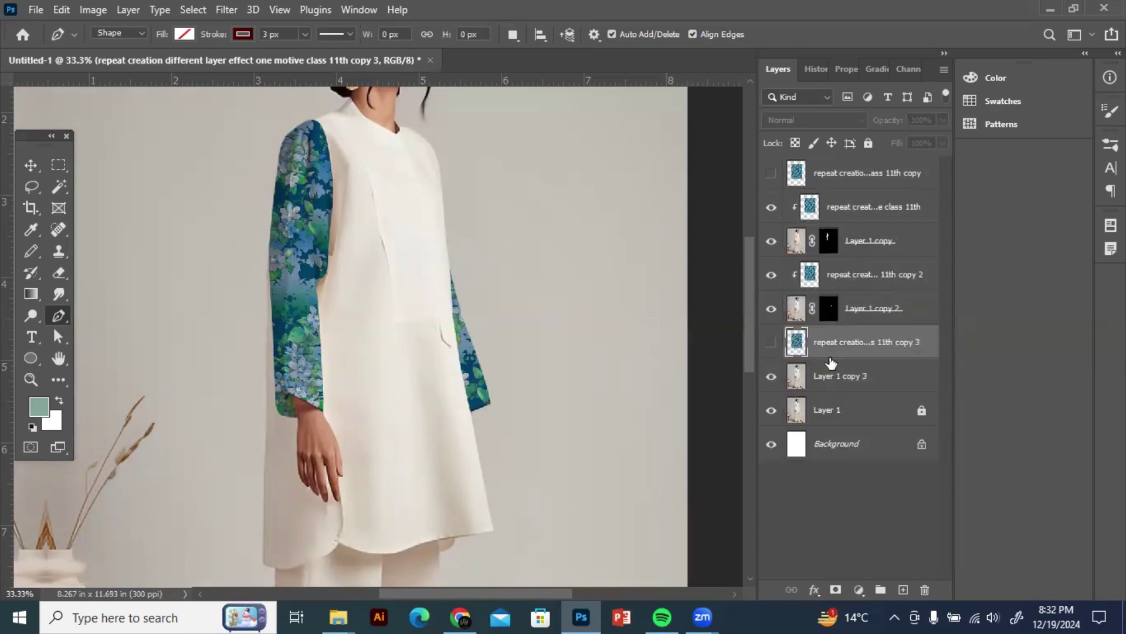
{"action": "left_click", "coordinate": [828, 377]}
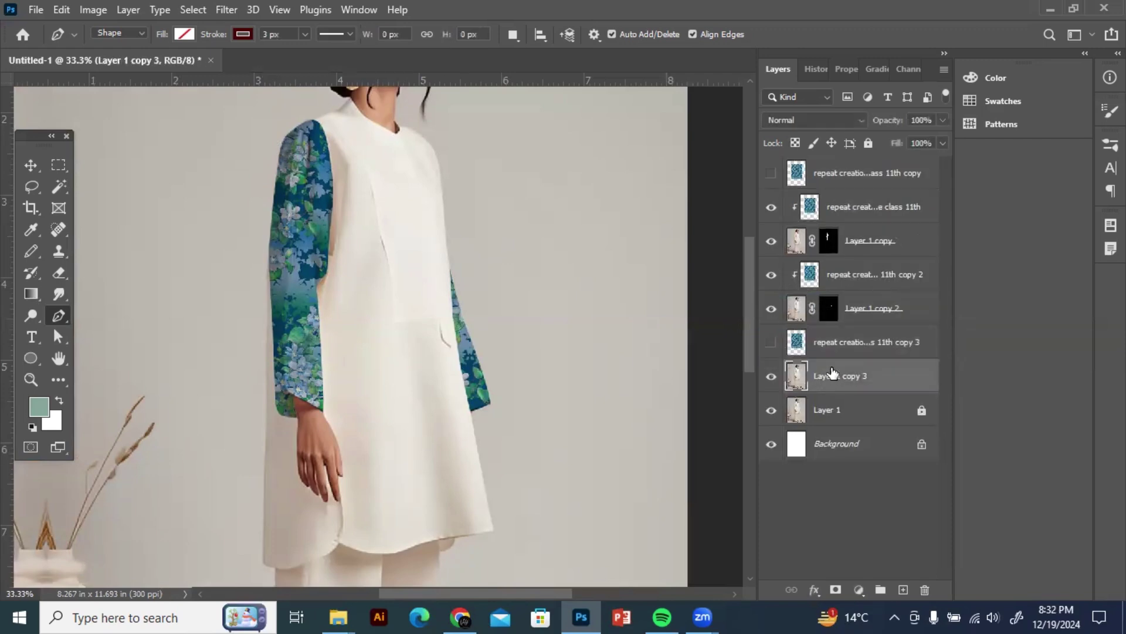
{"action": "key", "text": "ctrl+plus"}
{"action": "key", "text": "ctrl+plus"}
{"action": "key", "text": "ctrl+plus"}
{"action": "left_click_drag", "start_coordinate": [344, 400], "coordinate": [597, 332]}
{"action": "left_click", "coordinate": [444, 347]}
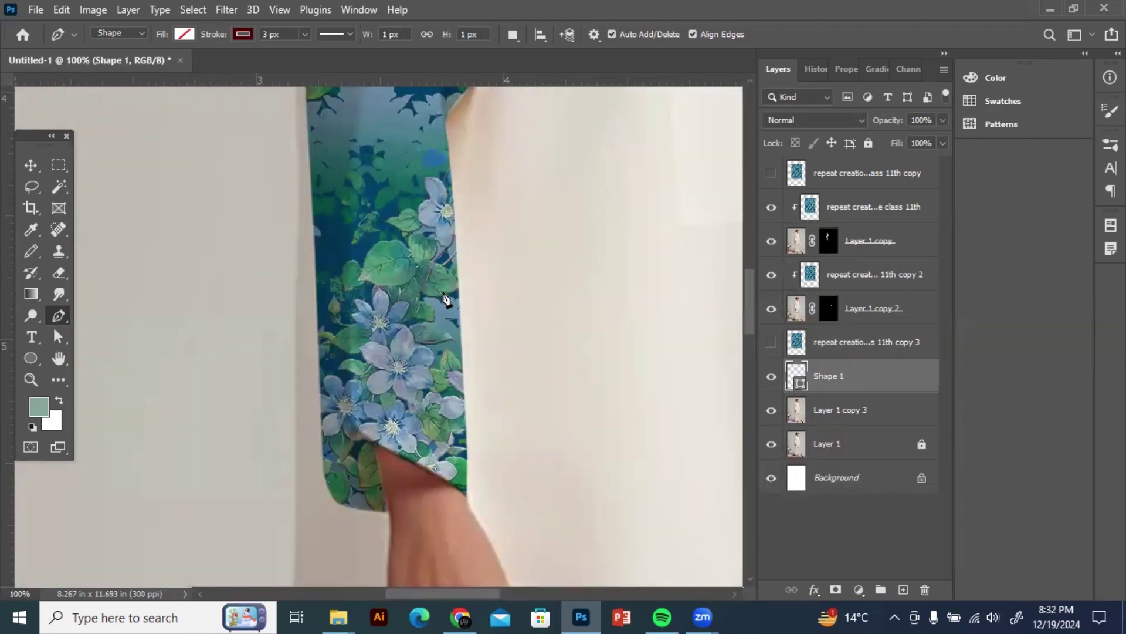
{"action": "key", "text": "ctrl+z"}
Step: Start a Pen tool path for the shirt body, running it up inside the near sleeve from above the cuff to the shoulder top
{"action": "scroll", "coordinate": [445, 366], "scroll_direction": "up", "scroll_amount": 1}
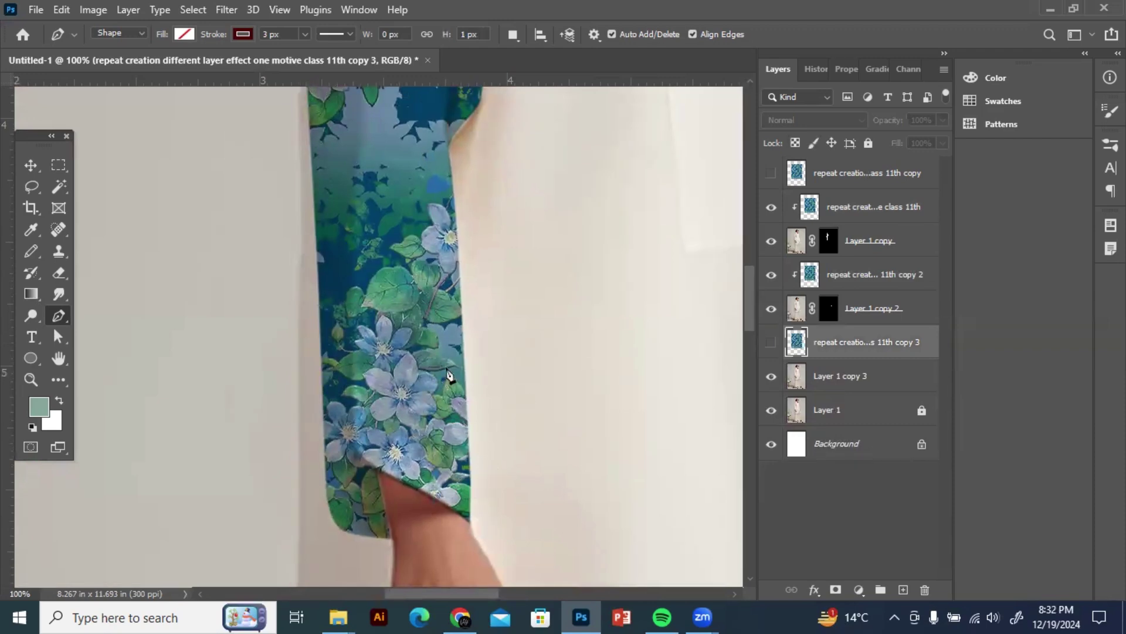
{"action": "left_click", "coordinate": [442, 342]}
{"action": "left_click", "coordinate": [435, 192]}
{"action": "scroll", "coordinate": [460, 194], "scroll_direction": "up", "scroll_amount": 3}
{"action": "left_click", "coordinate": [451, 287]}
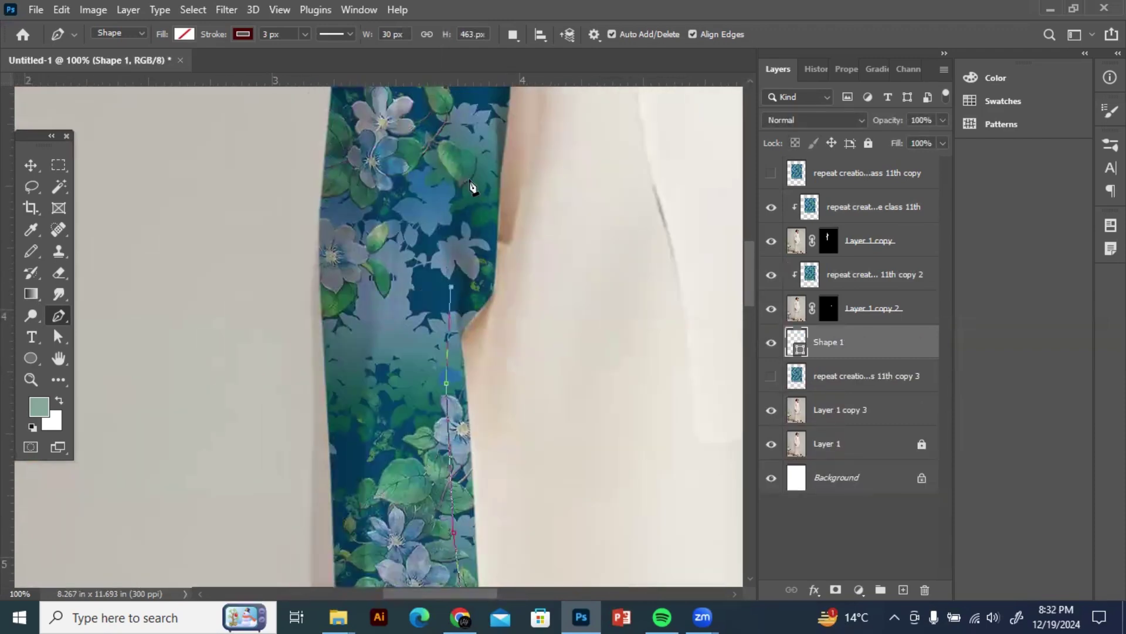
{"action": "left_click", "coordinate": [467, 182]}
{"action": "scroll", "coordinate": [515, 269], "scroll_direction": "up", "scroll_amount": 4}
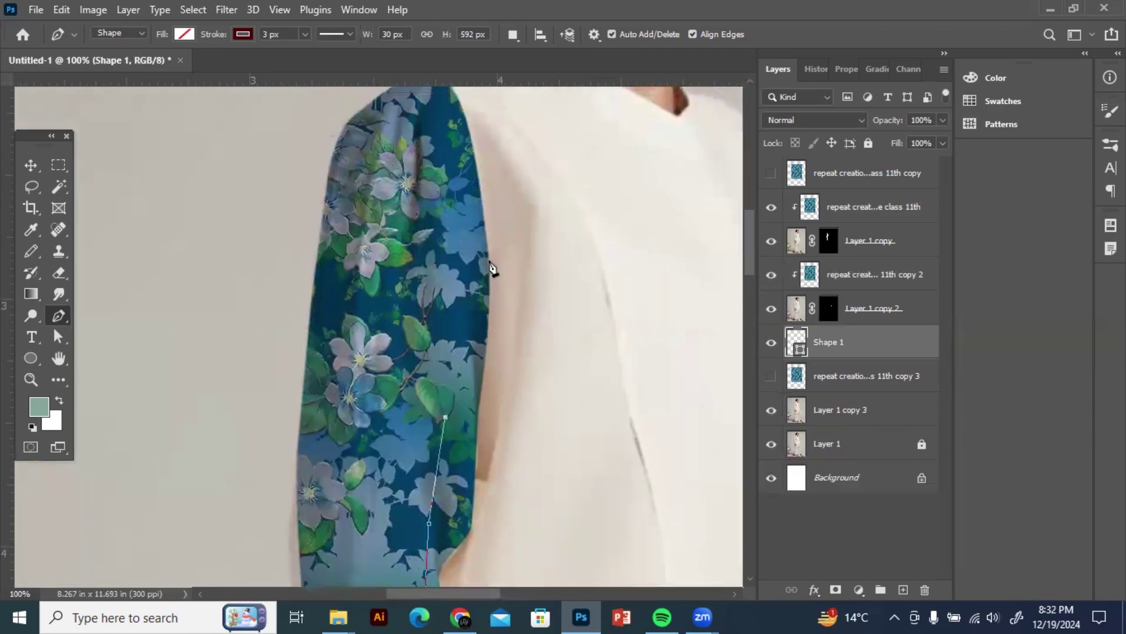
{"action": "left_click", "coordinate": [458, 193]}
{"action": "scroll", "coordinate": [459, 235], "scroll_direction": "up", "scroll_amount": 3}
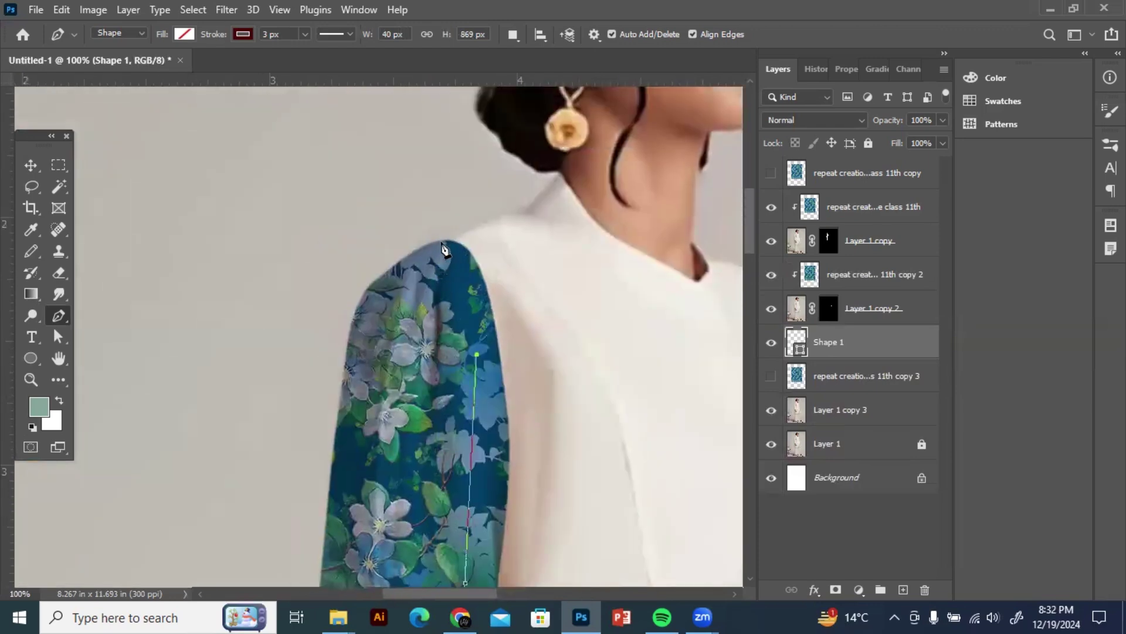
{"action": "left_click", "coordinate": [437, 241]}
Step: Continue the shirt body path along the near shoulder and over the top of the collar to the neck
{"action": "key", "text": "ctrl+plus"}
{"action": "key", "text": "ctrl+plus"}
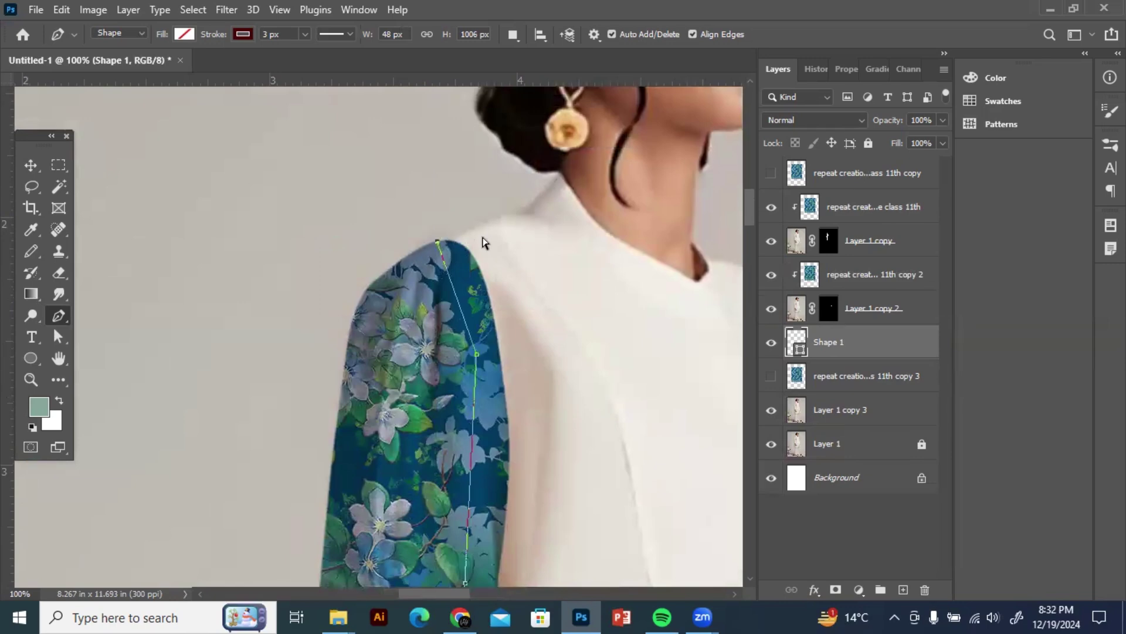
{"action": "left_click_drag", "start_coordinate": [563, 197], "coordinate": [348, 419]}
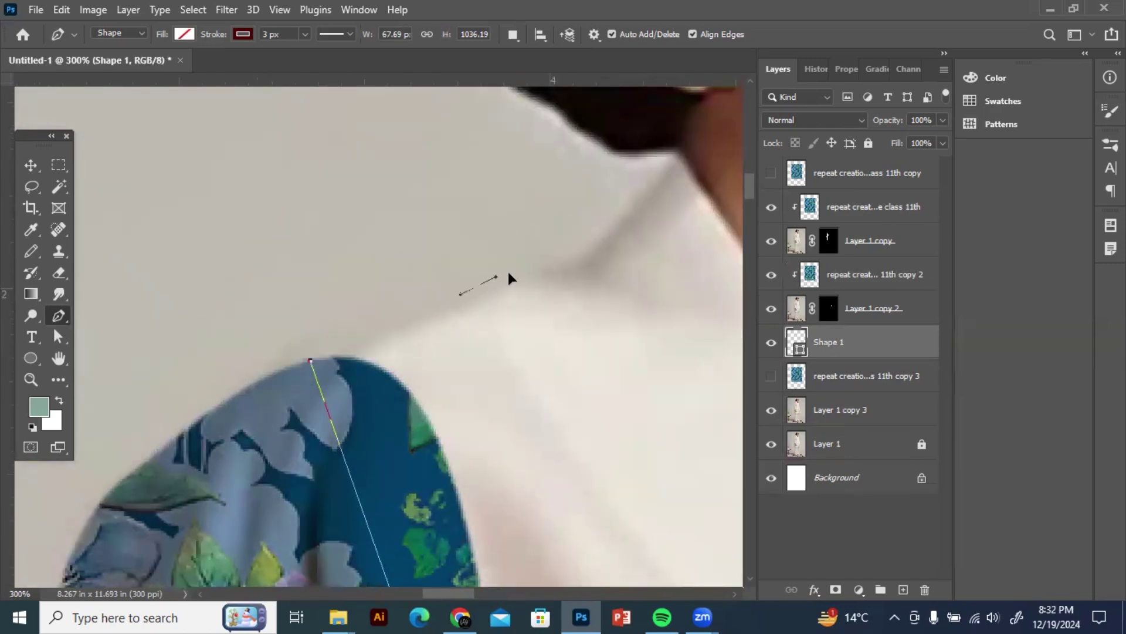
{"action": "left_click_drag", "start_coordinate": [508, 273], "coordinate": [551, 253]}
{"action": "mouse_move", "coordinate": [598, 198]}
{"action": "left_mouse_down"}
{"action": "mouse_move", "coordinate": [624, 172]}
{"action": "mouse_move", "coordinate": [612, 180]}
{"action": "left_mouse_up"}
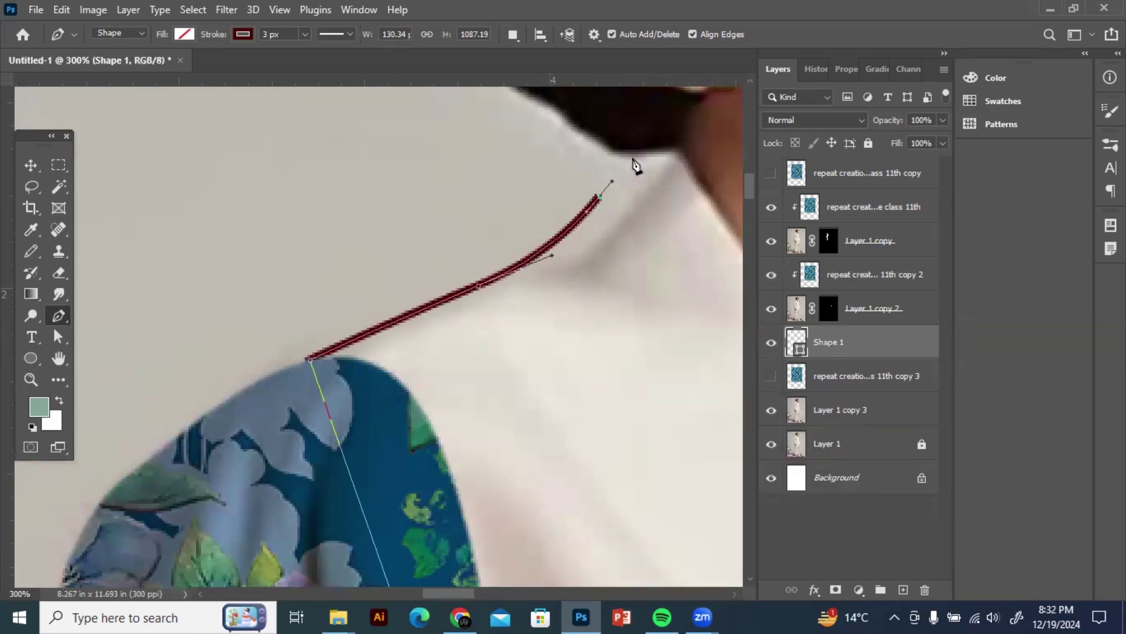
{"action": "left_click", "coordinate": [631, 159]}
{"action": "scroll", "coordinate": [613, 206], "scroll_direction": "right", "scroll_amount": 3}
{"action": "scroll", "coordinate": [613, 206], "scroll_direction": "up", "scroll_amount": 2}
{"action": "left_click_drag", "start_coordinate": [606, 248], "coordinate": [605, 246]}
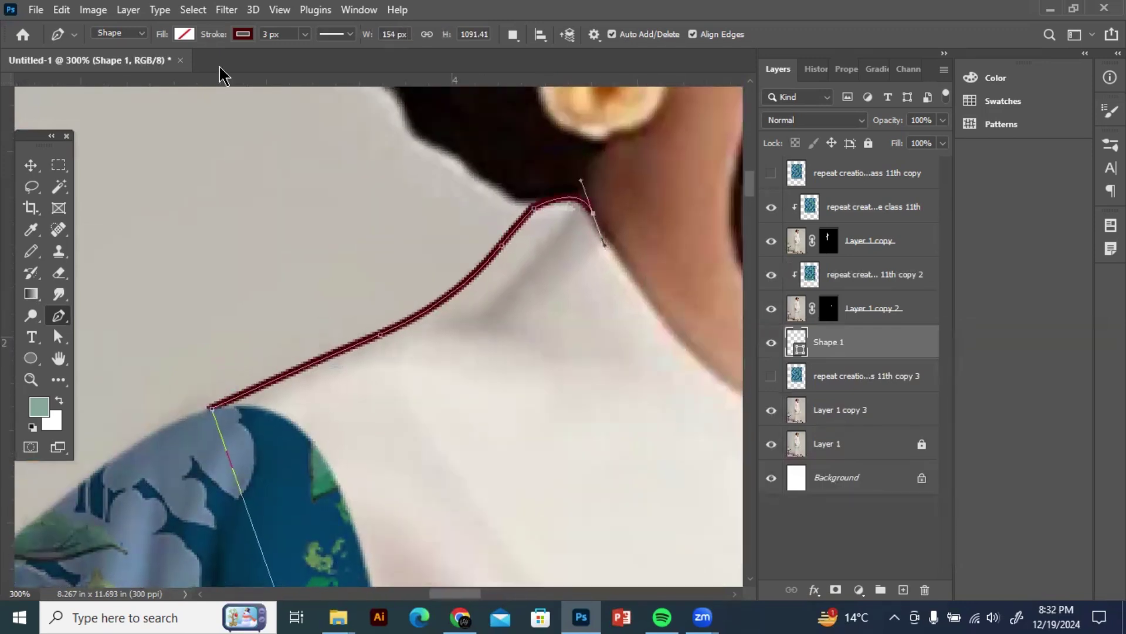
Step: Set the body shape's stroke to none and trace the neckline down to the front V opening
{"action": "left_click", "coordinate": [184, 34]}
{"action": "key", "text": "Return"}
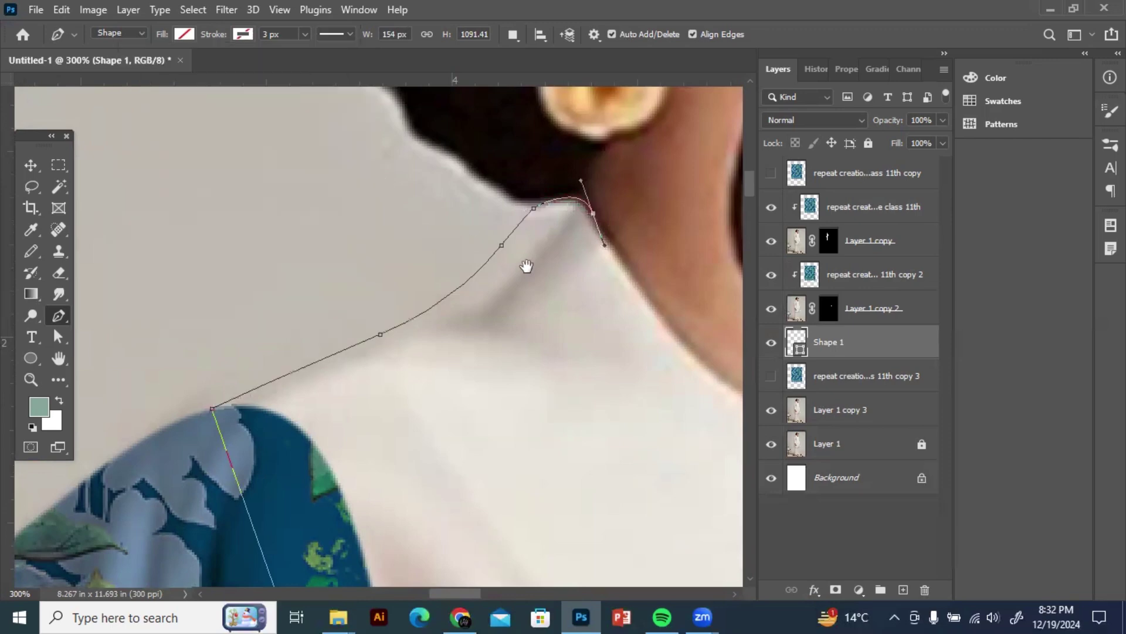
{"action": "left_click_drag", "start_coordinate": [527, 266], "coordinate": [388, 232]}
{"action": "left_click_drag", "start_coordinate": [559, 322], "coordinate": [607, 364]}
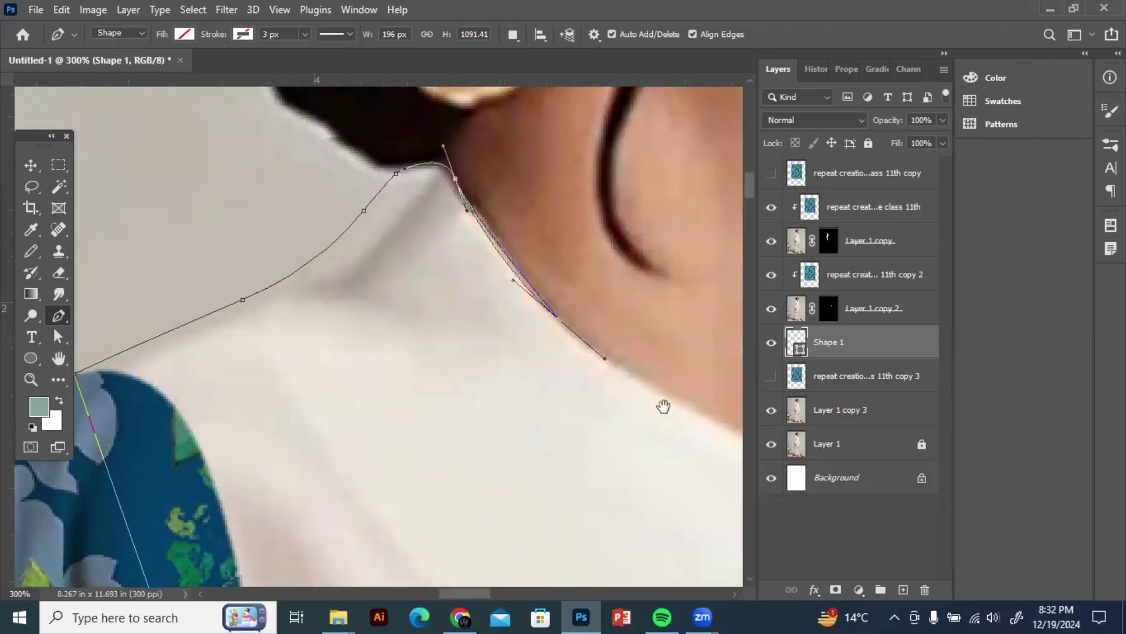
{"action": "scroll", "coordinate": [587, 370], "scroll_direction": "right", "scroll_amount": 4}
{"action": "scroll", "coordinate": [586, 370], "scroll_direction": "down", "scroll_amount": 2}
{"action": "left_click", "coordinate": [614, 385]}
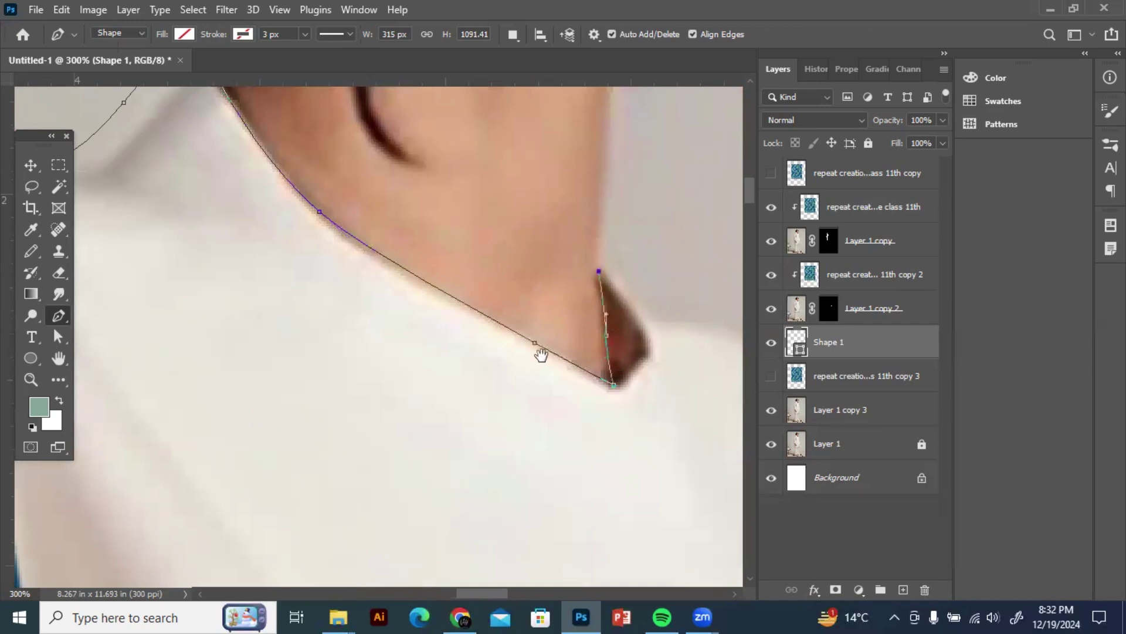
Step: Continue the shirt body path from the front V opening over the collar edge and along the far shoulder
{"action": "scroll", "coordinate": [377, 372], "scroll_direction": "left", "scroll_amount": 5}
{"action": "scroll", "coordinate": [377, 371], "scroll_direction": "down", "scroll_amount": 3}
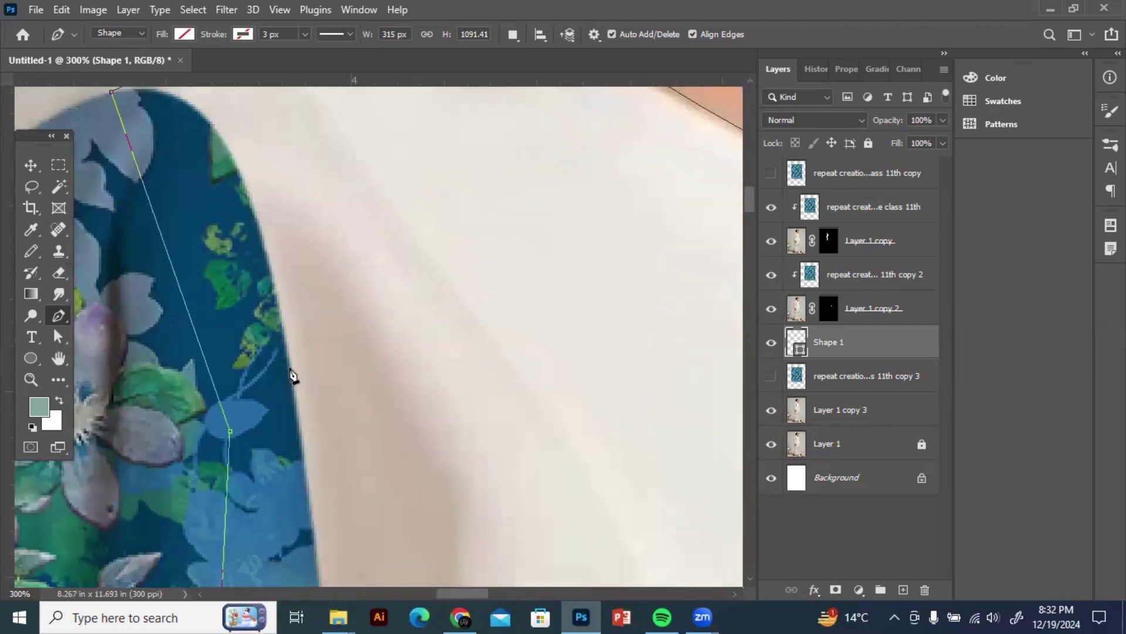
{"action": "scroll", "coordinate": [286, 378], "scroll_direction": "down", "scroll_amount": 2}
{"action": "scroll", "coordinate": [352, 267], "scroll_direction": "left", "scroll_amount": 2}
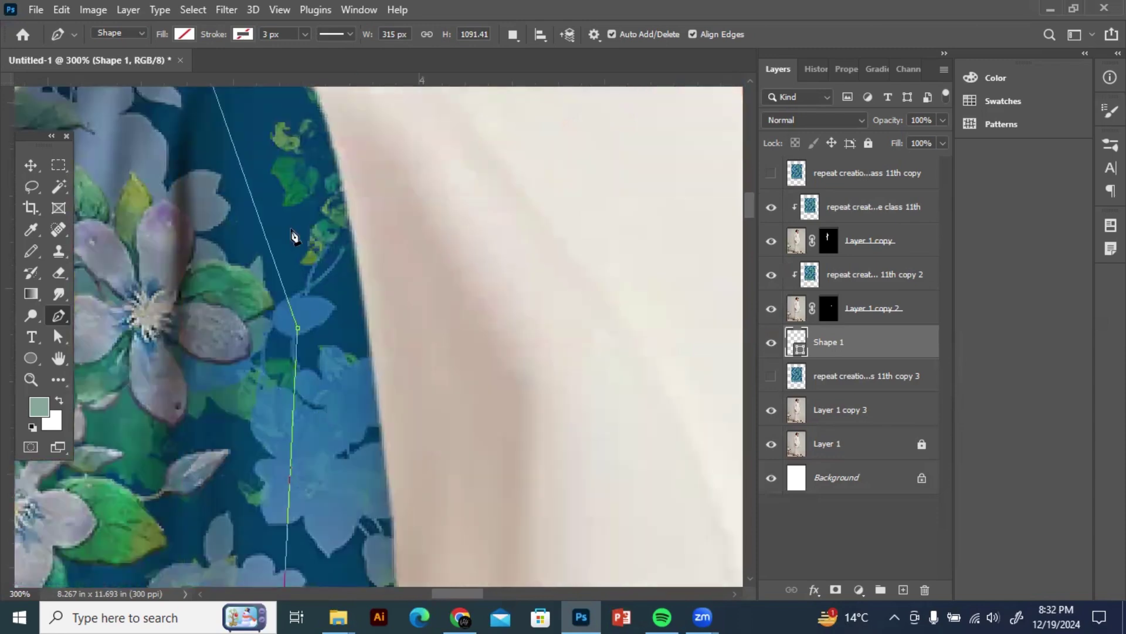
{"action": "scroll", "coordinate": [278, 283], "scroll_direction": "up", "scroll_amount": 4}
{"action": "scroll", "coordinate": [343, 288], "scroll_direction": "left", "scroll_amount": 2}
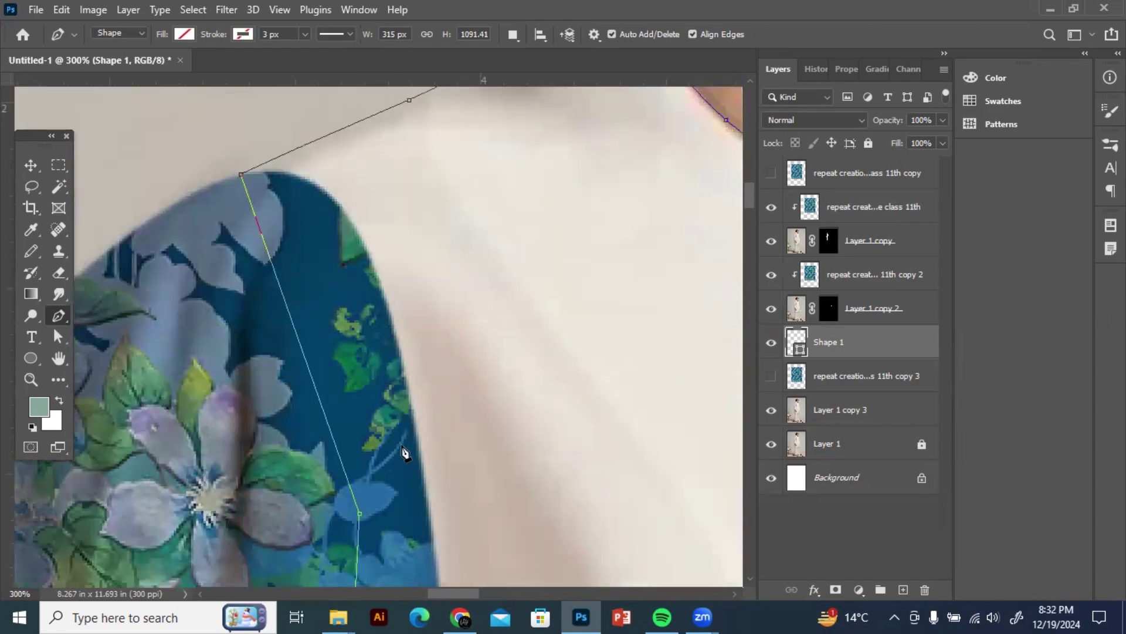
{"action": "left_click_drag", "start_coordinate": [435, 293], "coordinate": [221, 347]}
{"action": "left_click_drag", "start_coordinate": [463, 351], "coordinate": [147, 376]}
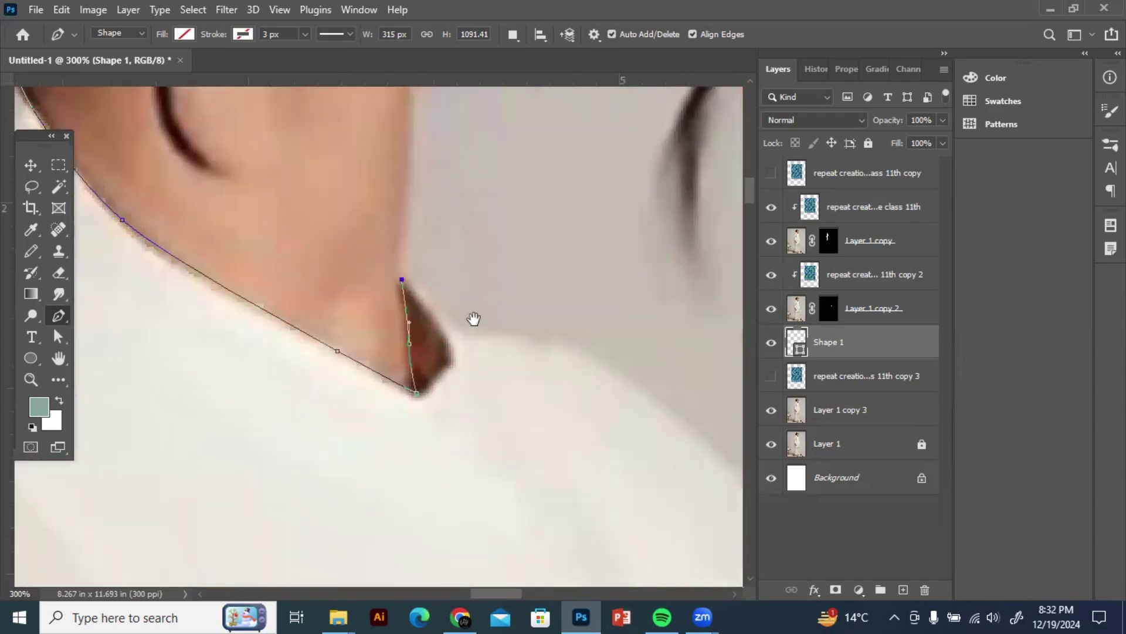
{"action": "mouse_move", "coordinate": [473, 319]}
{"action": "left_mouse_down"}
{"action": "mouse_move", "coordinate": [416, 317]}
{"action": "mouse_move", "coordinate": [455, 332]}
{"action": "left_mouse_up"}
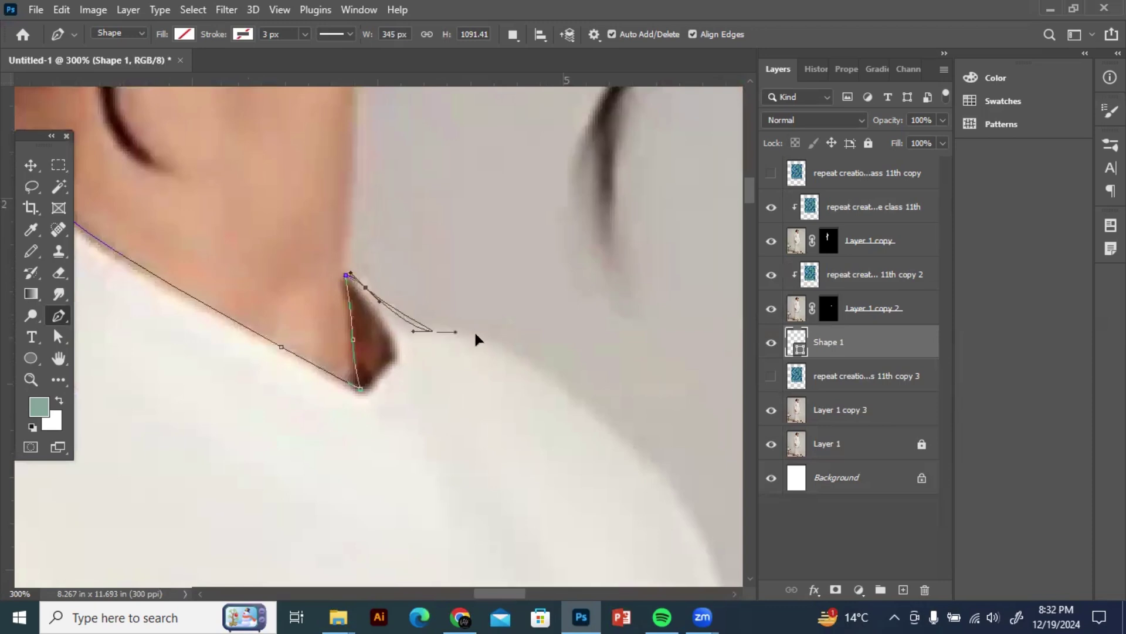
{"action": "left_click_drag", "start_coordinate": [536, 367], "coordinate": [564, 386]}
{"action": "left_click_drag", "start_coordinate": [718, 530], "coordinate": [552, 523]}
Step: Trace the shirt body path down the far side of the torso and into the upper part of the far sleeve
{"action": "scroll", "coordinate": [555, 381], "scroll_direction": "down", "scroll_amount": 6}
{"action": "scroll", "coordinate": [555, 382], "scroll_direction": "right", "scroll_amount": 3}
{"action": "scroll", "coordinate": [552, 442], "scroll_direction": "down", "scroll_amount": 5}
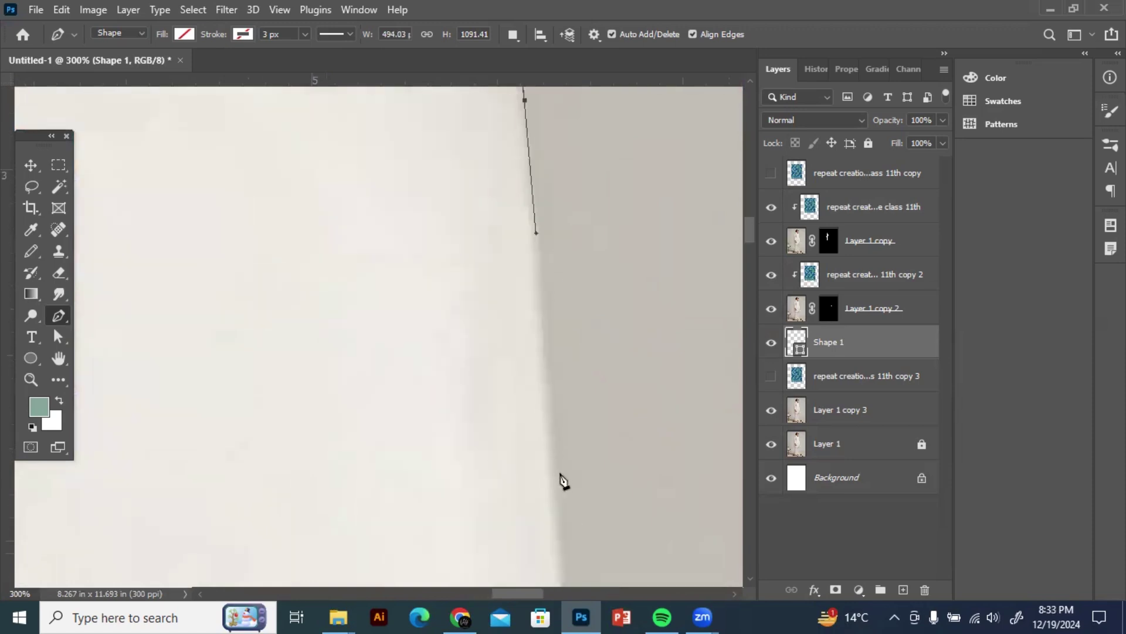
{"action": "left_click_drag", "start_coordinate": [571, 323], "coordinate": [579, 234]}
{"action": "left_click", "coordinate": [578, 437]}
{"action": "left_click_drag", "start_coordinate": [593, 520], "coordinate": [573, 351]}
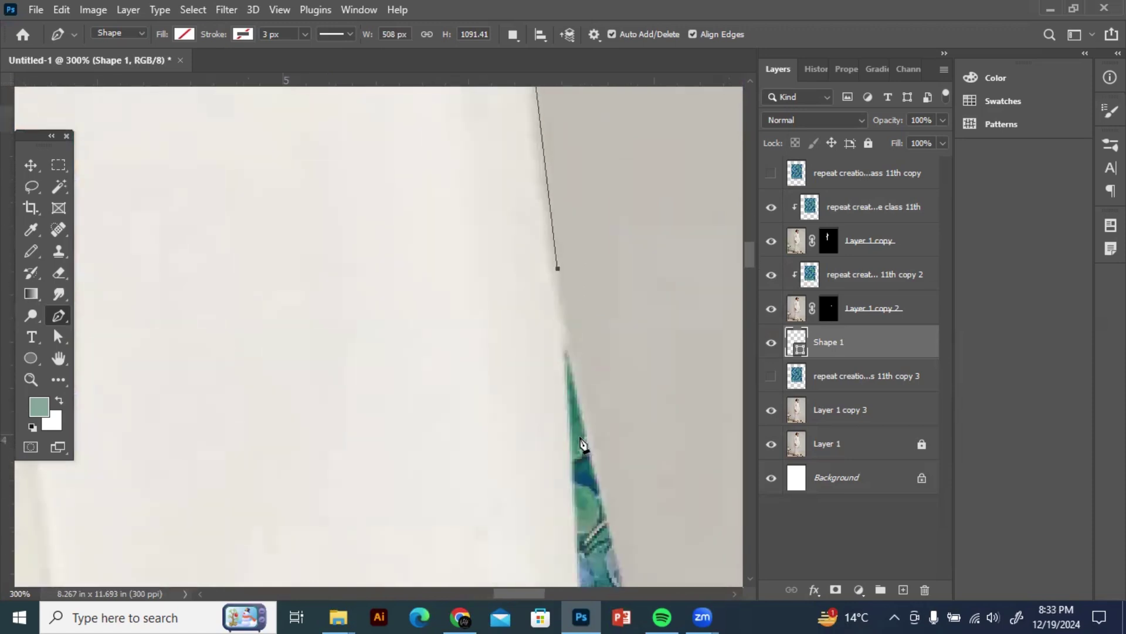
{"action": "scroll", "coordinate": [588, 332], "scroll_direction": "down", "scroll_amount": 5}
{"action": "left_click", "coordinate": [600, 460]}
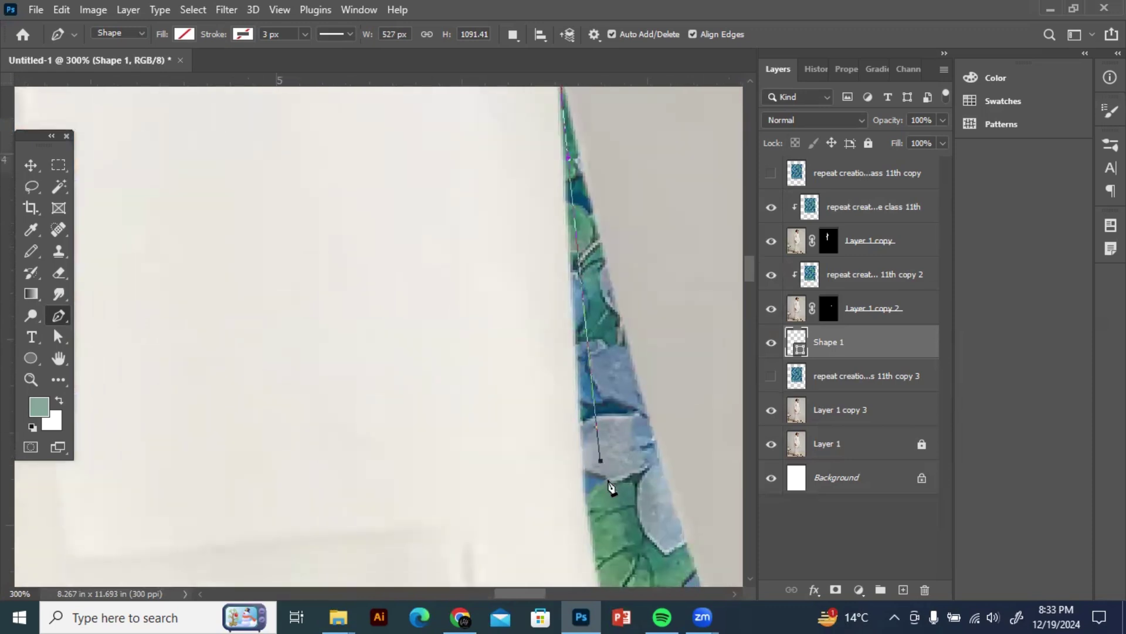
Step: Extend the shirt body path inside the far sleeve to its cuff and on down the skirt's far side edge
{"action": "key", "text": "ctrl+minus"}
{"action": "key", "text": "ctrl+minus"}
{"action": "left_click_drag", "start_coordinate": [573, 425], "coordinate": [670, 216]}
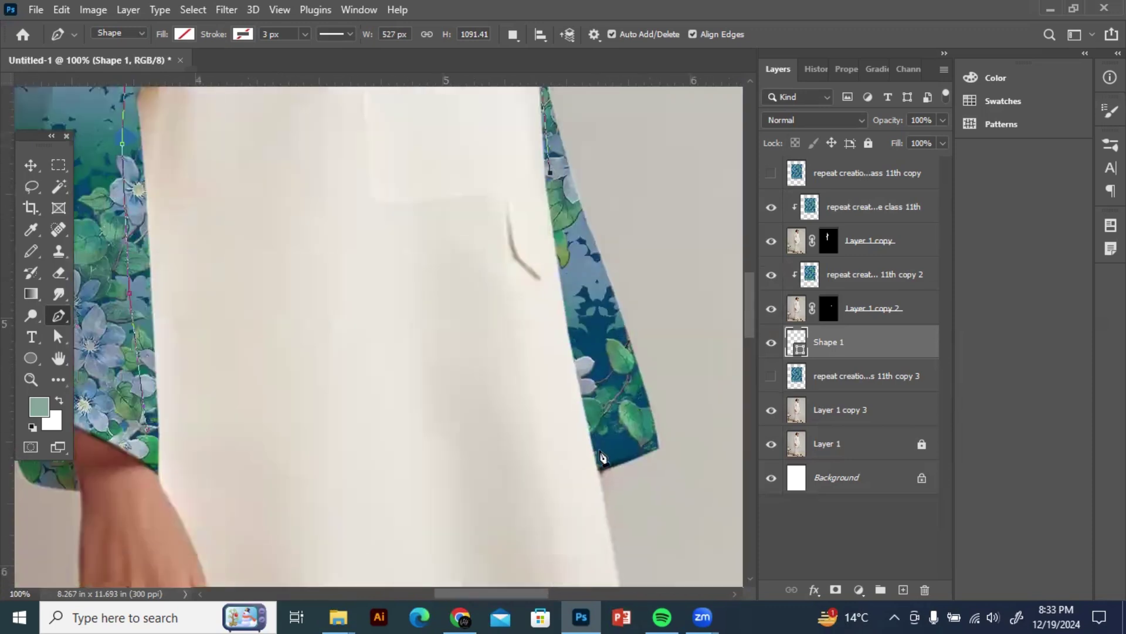
{"action": "left_click", "coordinate": [600, 472]}
{"action": "scroll", "coordinate": [623, 418], "scroll_direction": "down", "scroll_amount": 4}
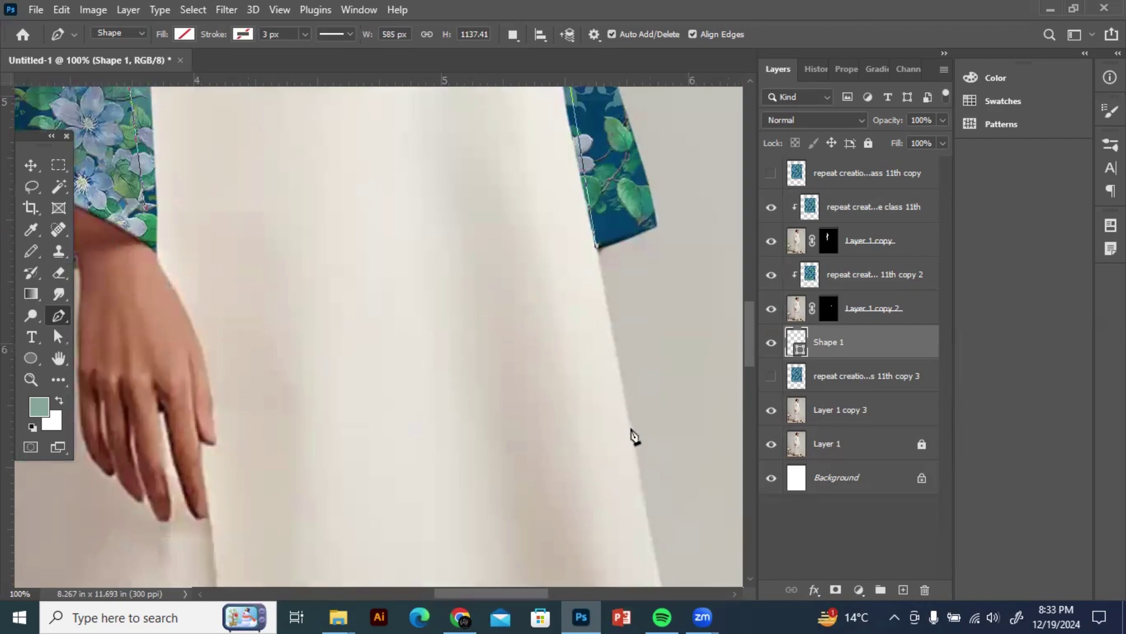
{"action": "left_click", "coordinate": [636, 456]}
{"action": "scroll", "coordinate": [624, 418], "scroll_direction": "down", "scroll_amount": 4}
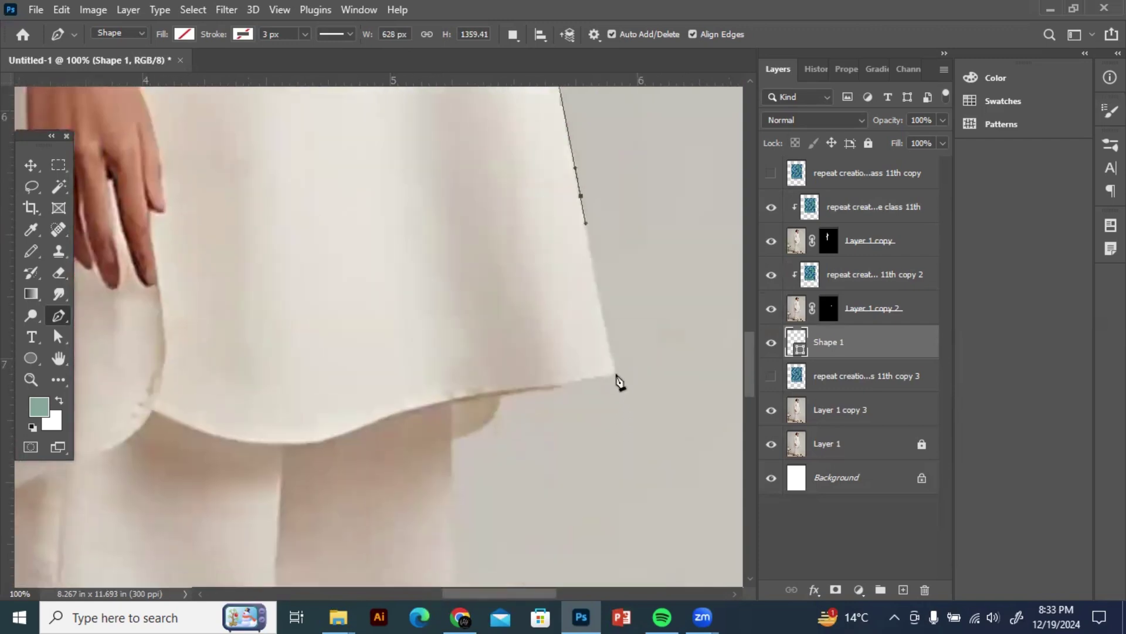
Step: Anchor the far hem corner and trace the curved front hem to the side slit near the hand
{"action": "left_click", "coordinate": [615, 373]}
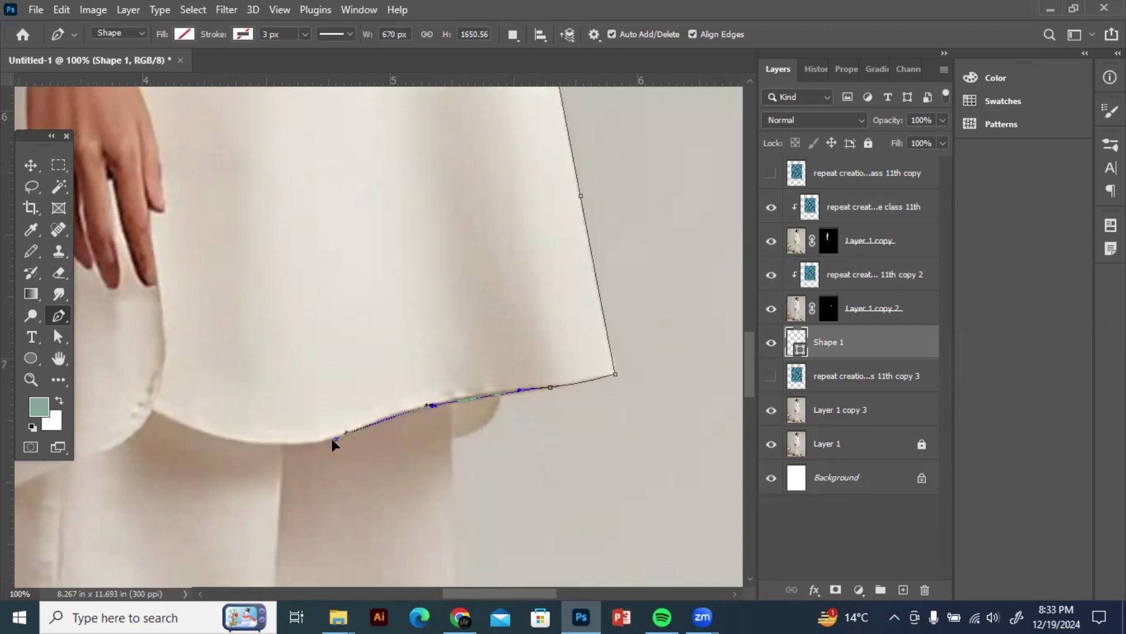
{"action": "left_click_drag", "start_coordinate": [338, 442], "coordinate": [389, 386]}
{"action": "left_click", "coordinate": [343, 363]}
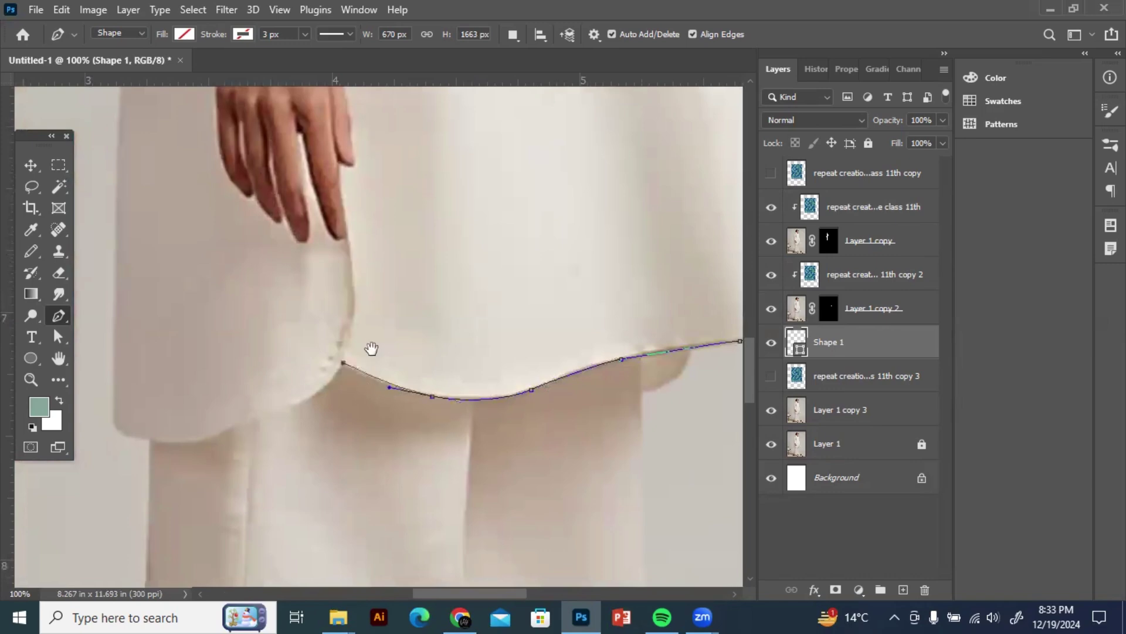
Step: Trace the shirt body path up the slit edge, around the thumb tip and up along the thumb
{"action": "left_click_drag", "start_coordinate": [371, 348], "coordinate": [464, 309]}
{"action": "key", "text": "ctrl+plus"}
{"action": "left_click", "coordinate": [444, 215]}
{"action": "left_click_drag", "start_coordinate": [469, 229], "coordinate": [487, 432]}
{"action": "left_click", "coordinate": [446, 286]}
{"action": "left_click_drag", "start_coordinate": [480, 302], "coordinate": [482, 288]}
{"action": "left_click_drag", "start_coordinate": [471, 227], "coordinate": [498, 391]}
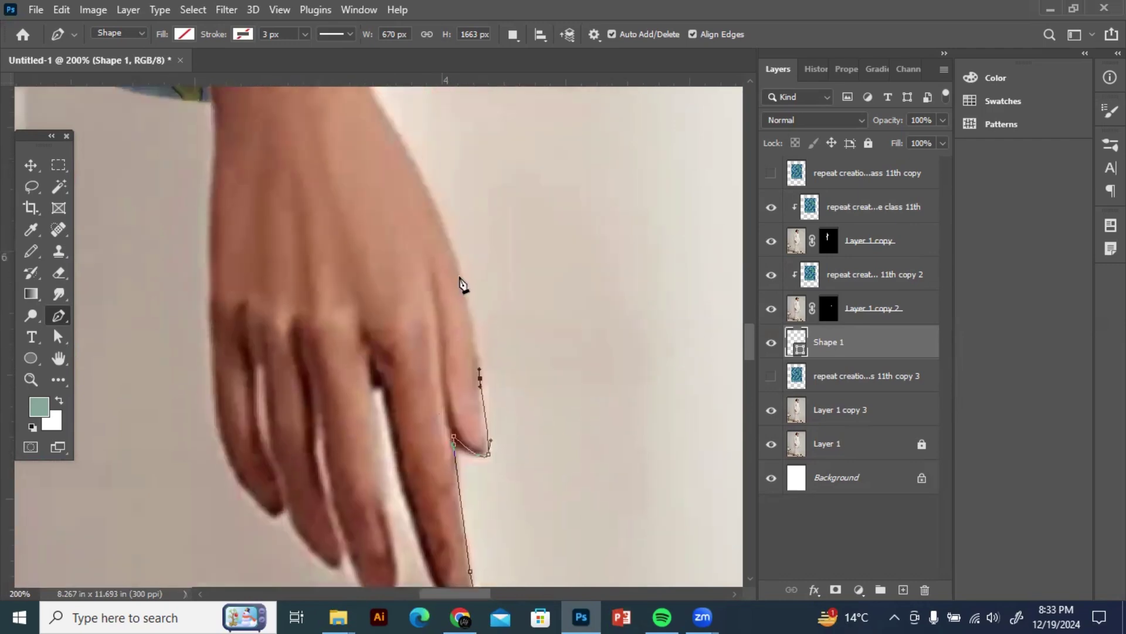
Step: Trace the path along the back of the hand and wrist to the near cuff, closing the shirt body shape
{"action": "left_click_drag", "start_coordinate": [372, 110], "coordinate": [395, 207]}
{"action": "left_click_drag", "start_coordinate": [476, 324], "coordinate": [524, 584]}
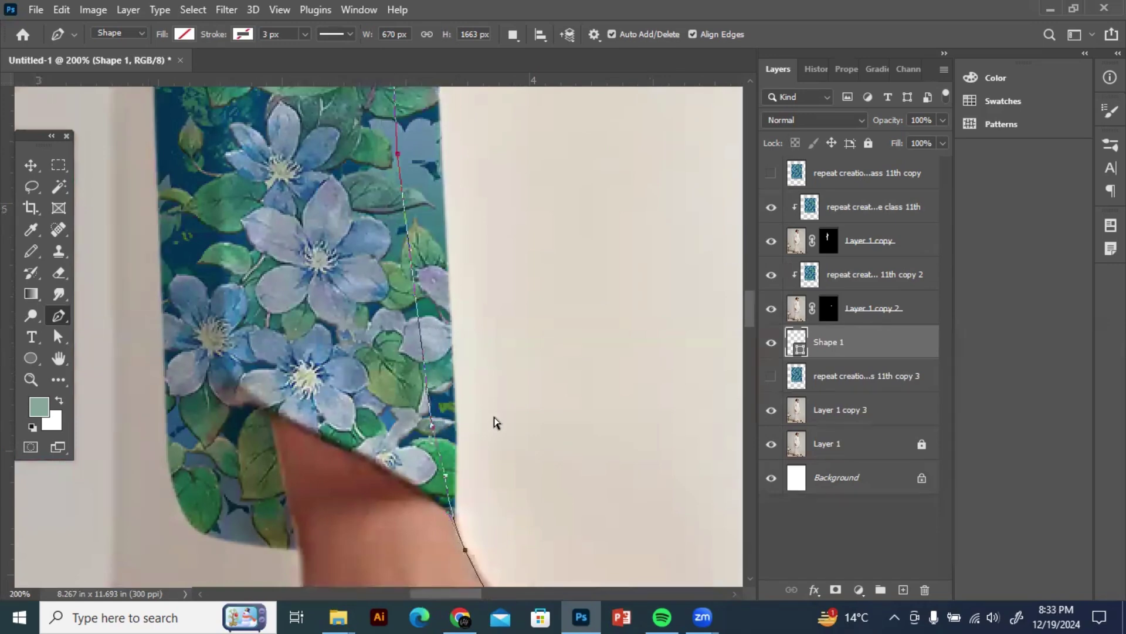
{"action": "scroll", "coordinate": [496, 422], "scroll_direction": "down", "scroll_amount": 5}
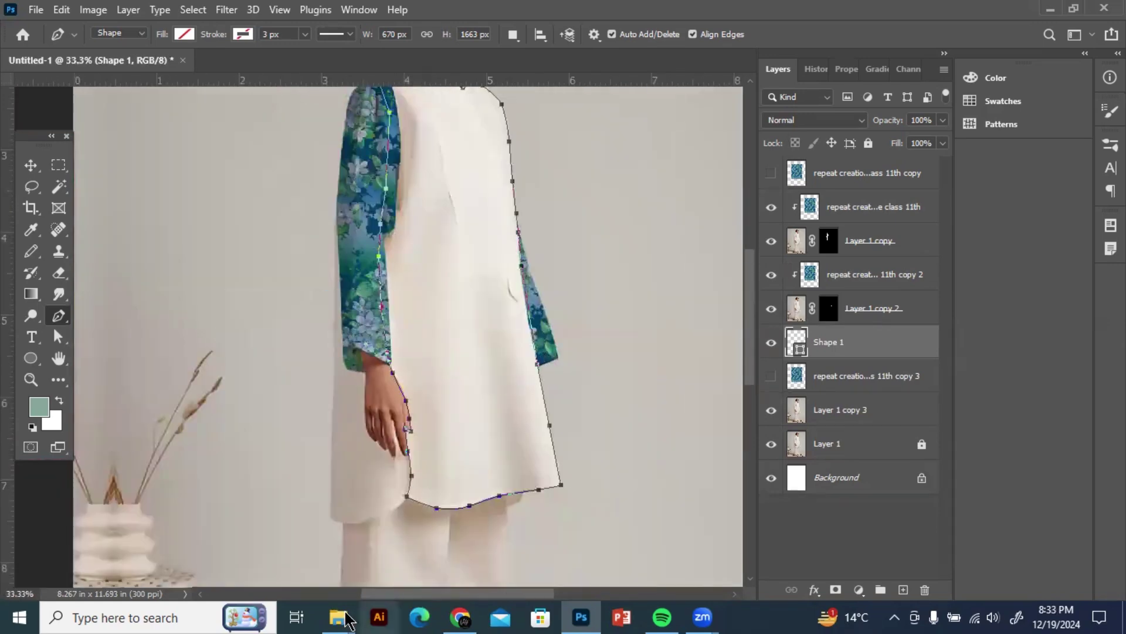
Step: Open the examples folder in File Explorer, examine the finished mockups d3 and d4, and return to Photoshop
{"action": "mouse_move", "coordinate": [338, 616]}
{"action": "left_click", "coordinate": [314, 556]}
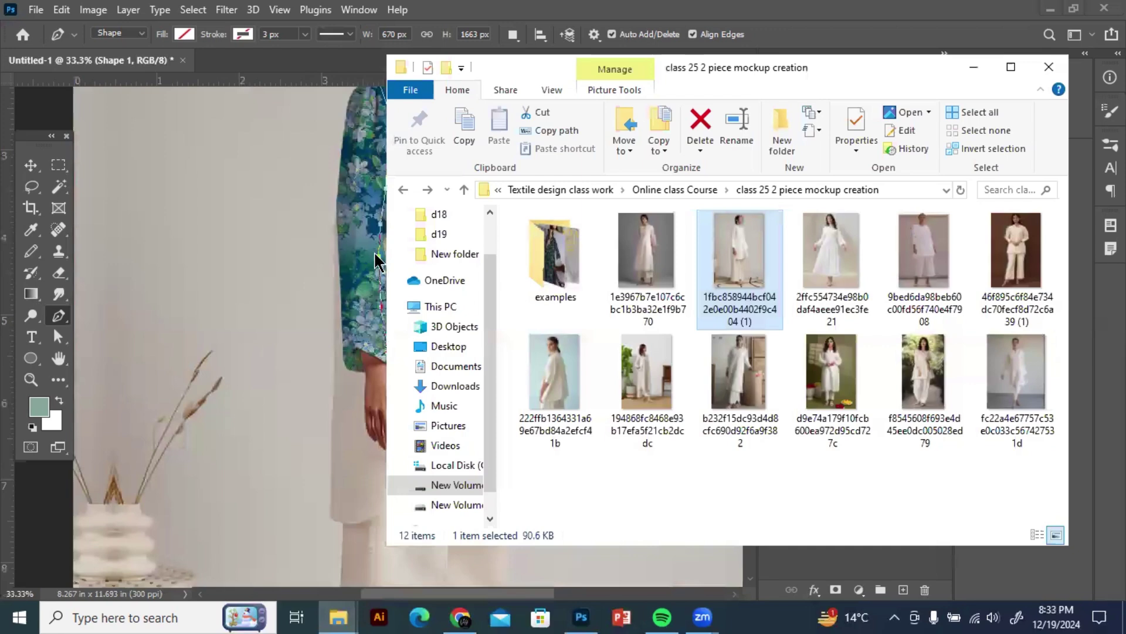
{"action": "double_click", "coordinate": [555, 252]}
{"action": "double_click", "coordinate": [627, 273]}
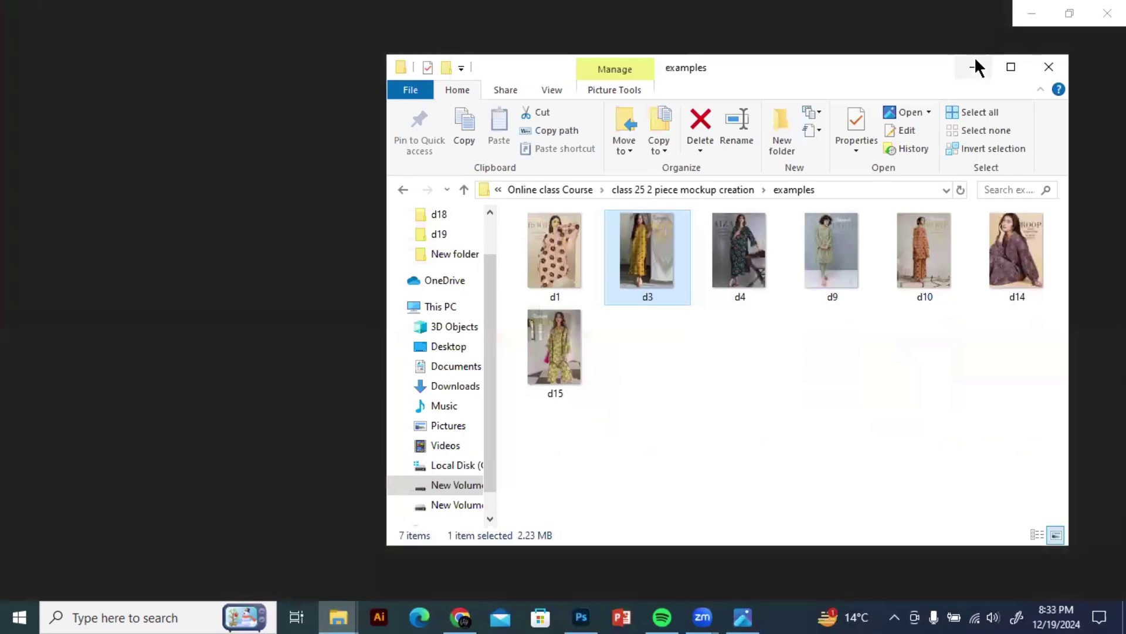
{"action": "left_click", "coordinate": [975, 61]}
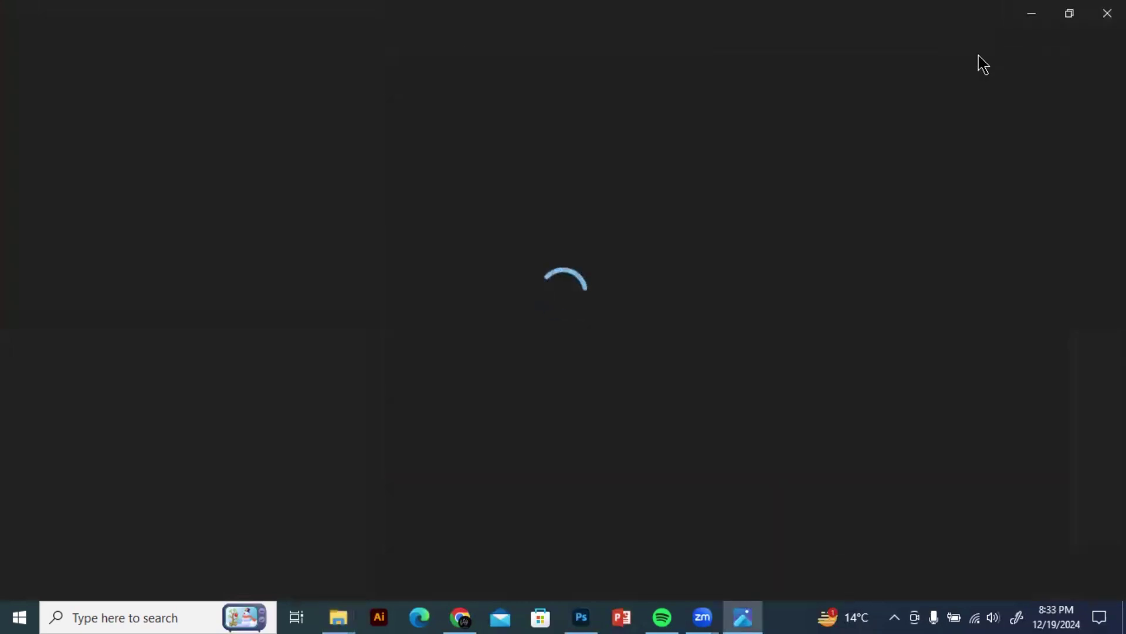
{"action": "scroll", "coordinate": [981, 62], "scroll_direction": "up", "scroll_amount": 3}
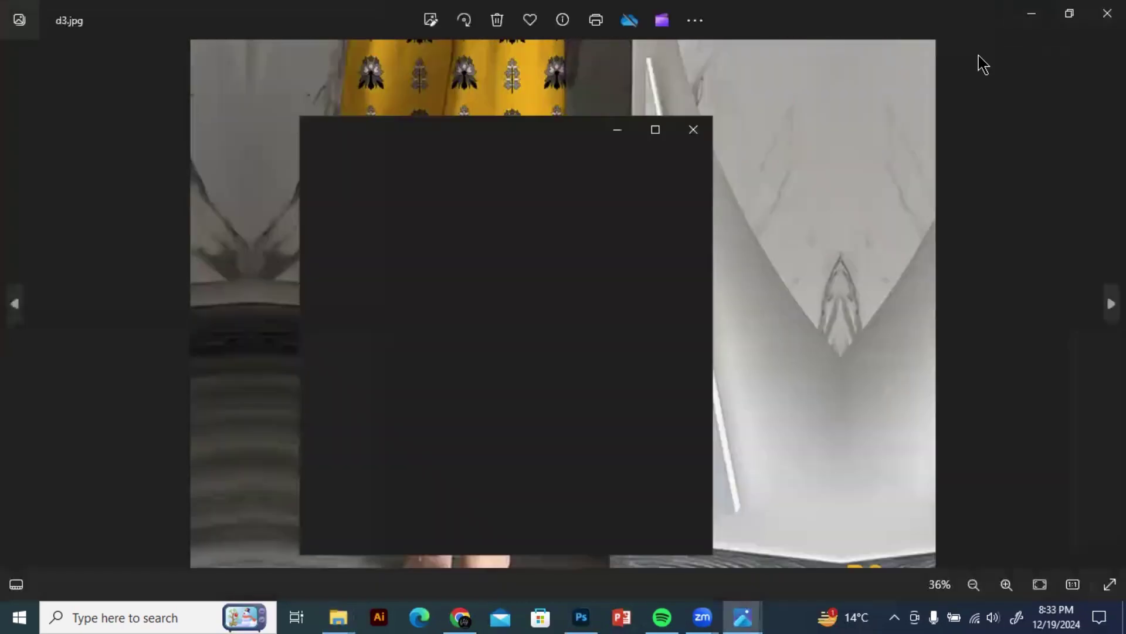
{"action": "left_click", "coordinate": [697, 134]}
{"action": "scroll", "coordinate": [700, 141], "scroll_direction": "down", "scroll_amount": 3}
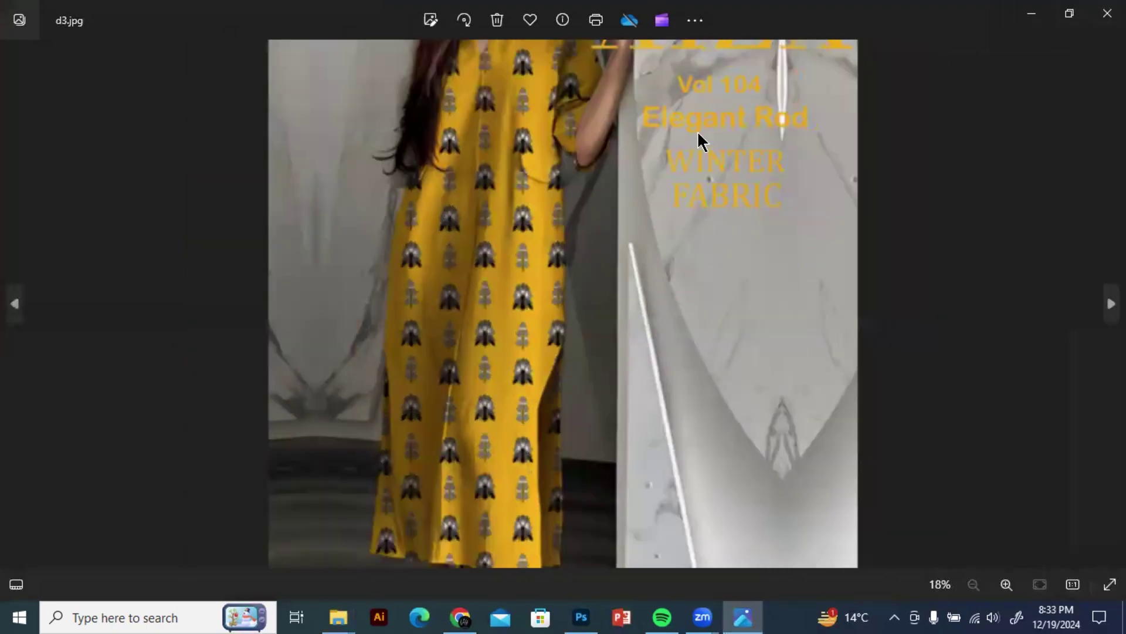
{"action": "key", "text": "Right"}
{"action": "scroll", "coordinate": [700, 141], "scroll_direction": "up", "scroll_amount": 3}
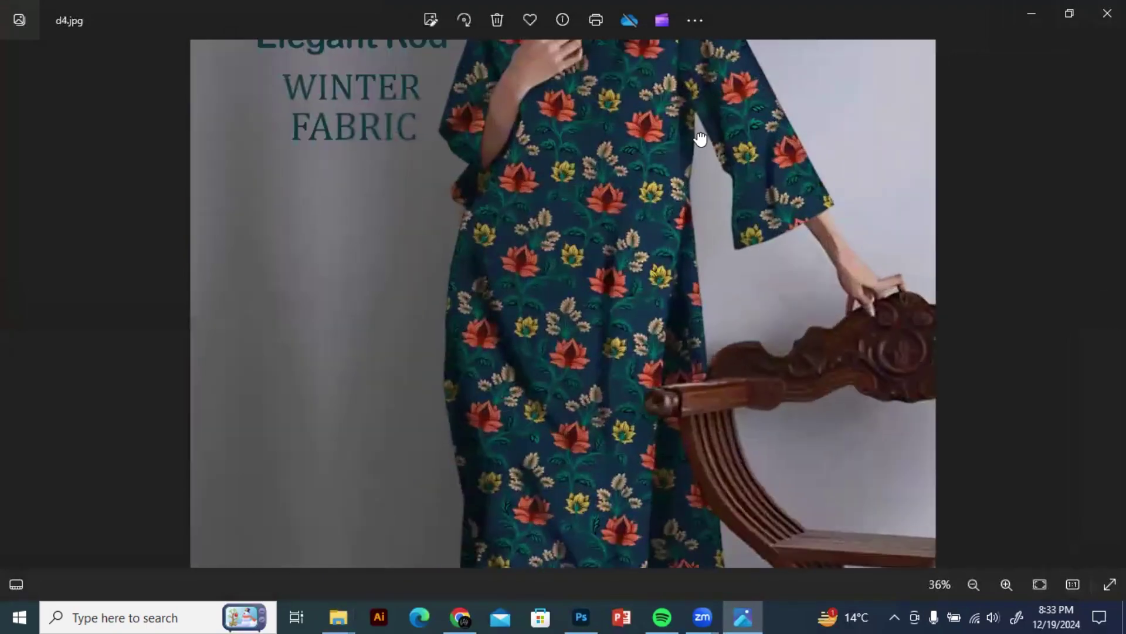
{"action": "scroll", "coordinate": [701, 140], "scroll_direction": "down", "scroll_amount": 3}
{"action": "scroll", "coordinate": [700, 139], "scroll_direction": "up", "scroll_amount": 3}
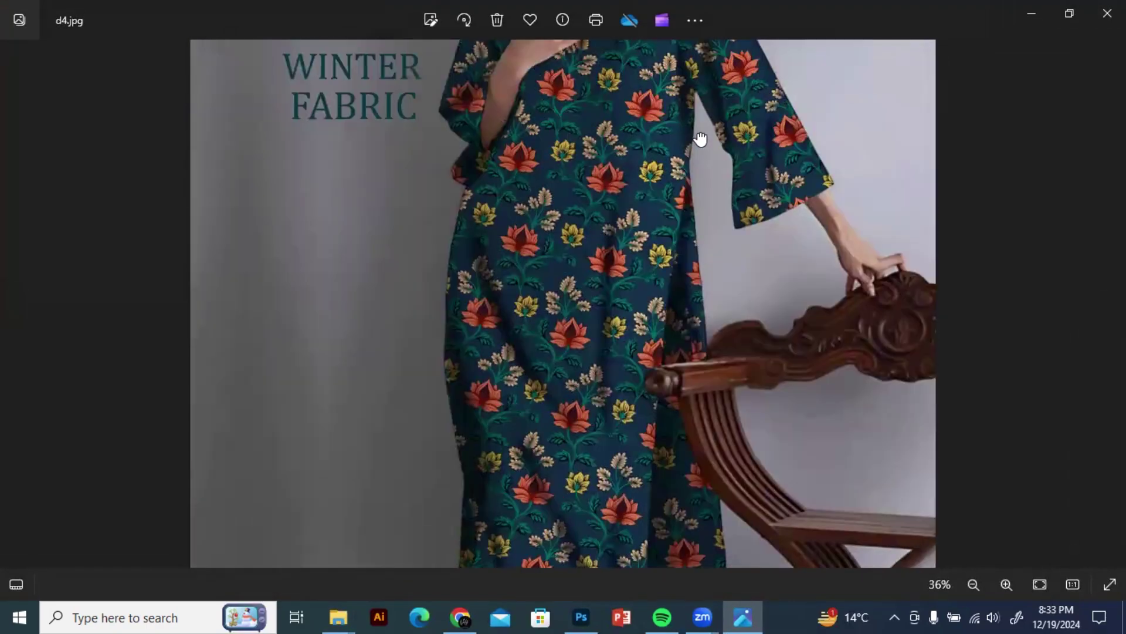
{"action": "scroll", "coordinate": [700, 140], "scroll_direction": "down", "scroll_amount": 3}
{"action": "left_click", "coordinate": [1095, 24]}
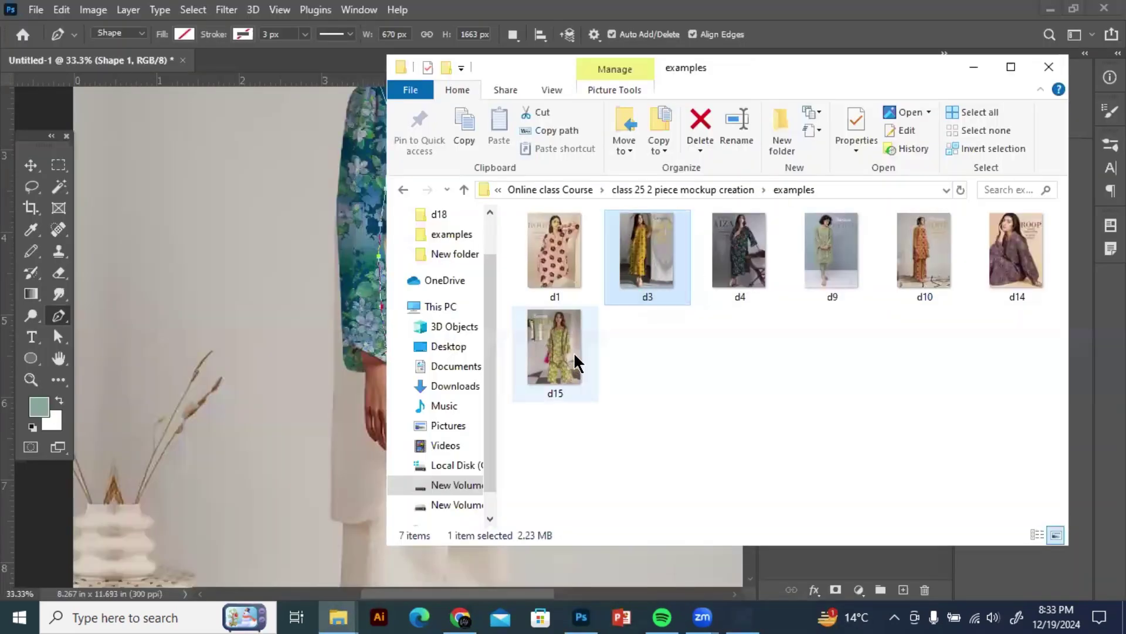
{"action": "left_click", "coordinate": [976, 67]}
Step: Convert the closed shirt body path into a selection
{"action": "left_click_drag", "start_coordinate": [471, 347], "coordinate": [493, 416]}
{"action": "scroll", "coordinate": [457, 332], "scroll_direction": "down", "scroll_amount": 1}
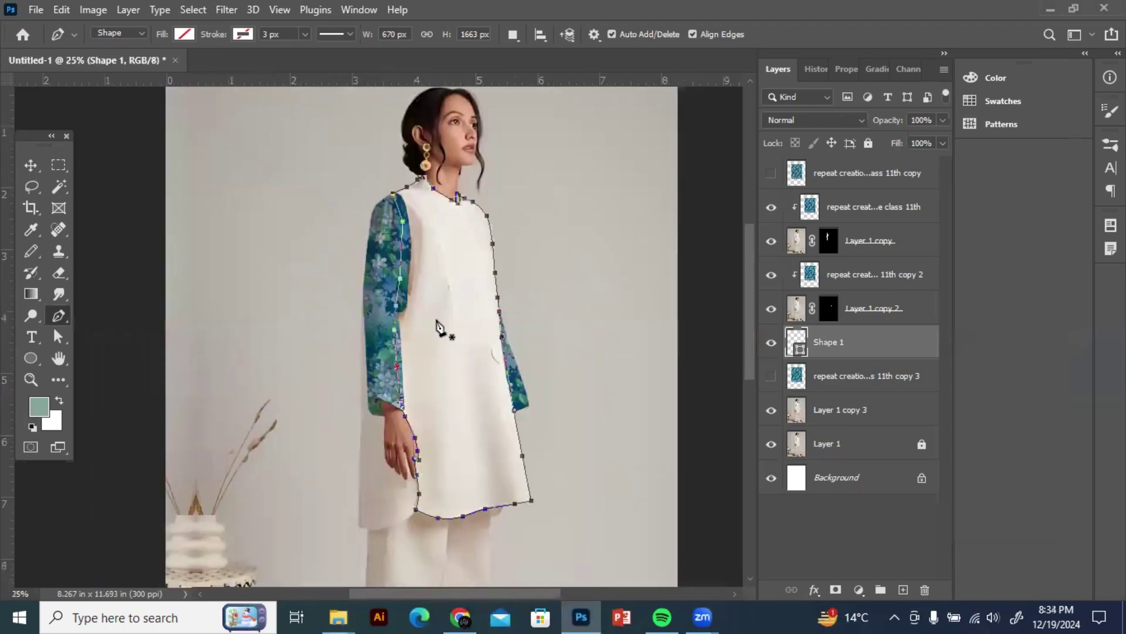
{"action": "right_click", "coordinate": [437, 341]}
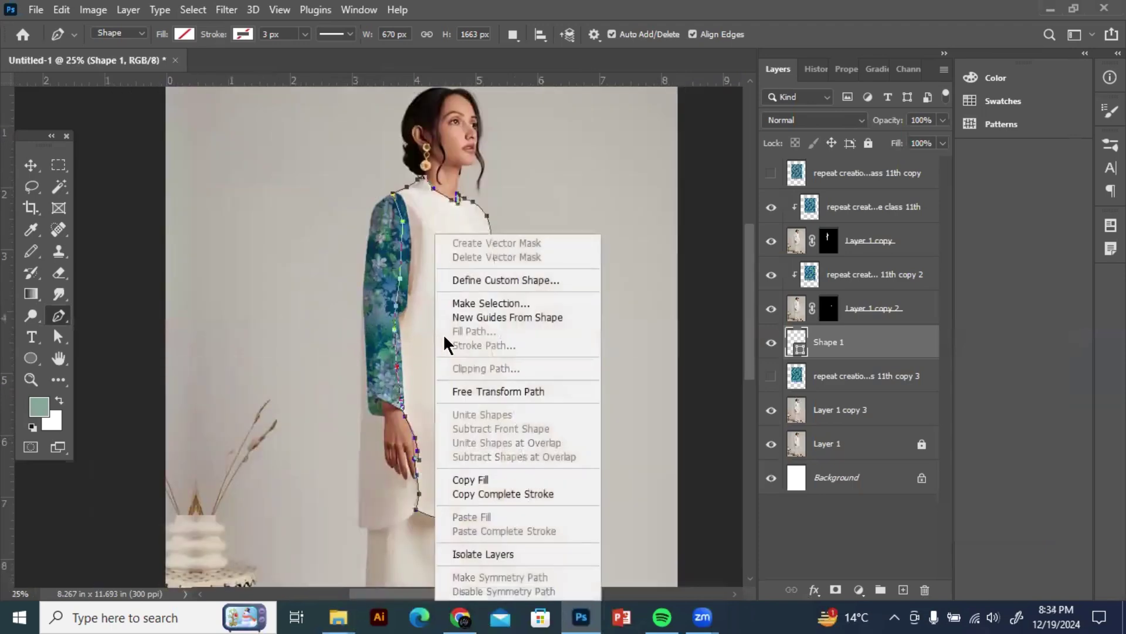
{"action": "left_click", "coordinate": [493, 303]}
{"action": "key", "text": "Return"}
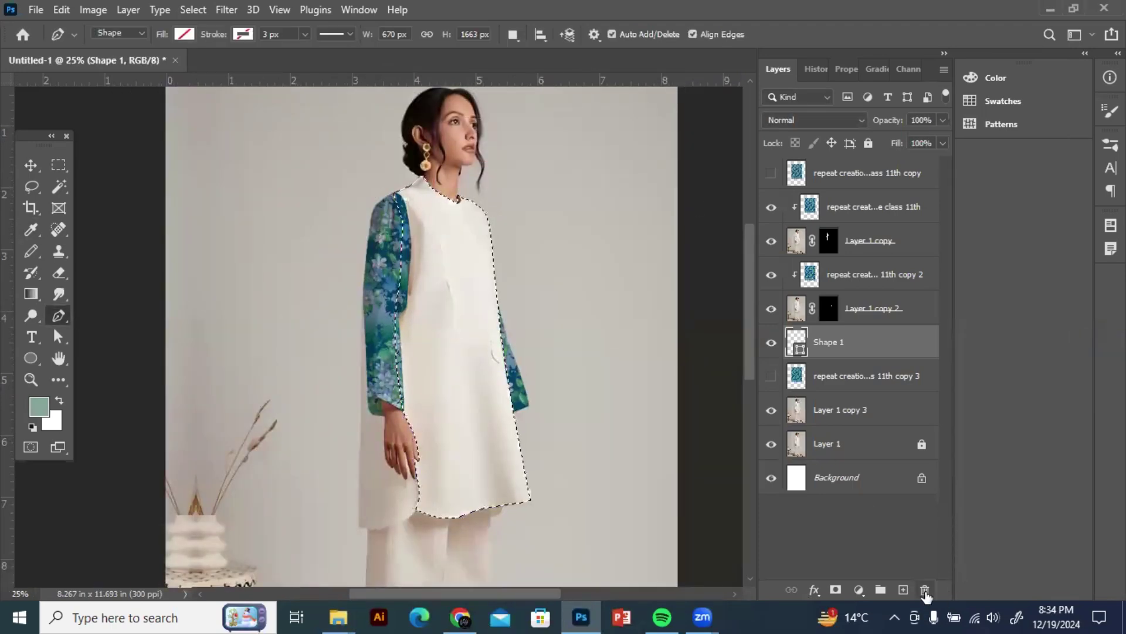
Step: Delete the Shape 1 layer and add a layer mask to Layer 1 copy 3 from the shirt body selection
{"action": "left_click", "coordinate": [924, 589]}
{"action": "left_click", "coordinate": [840, 386]}
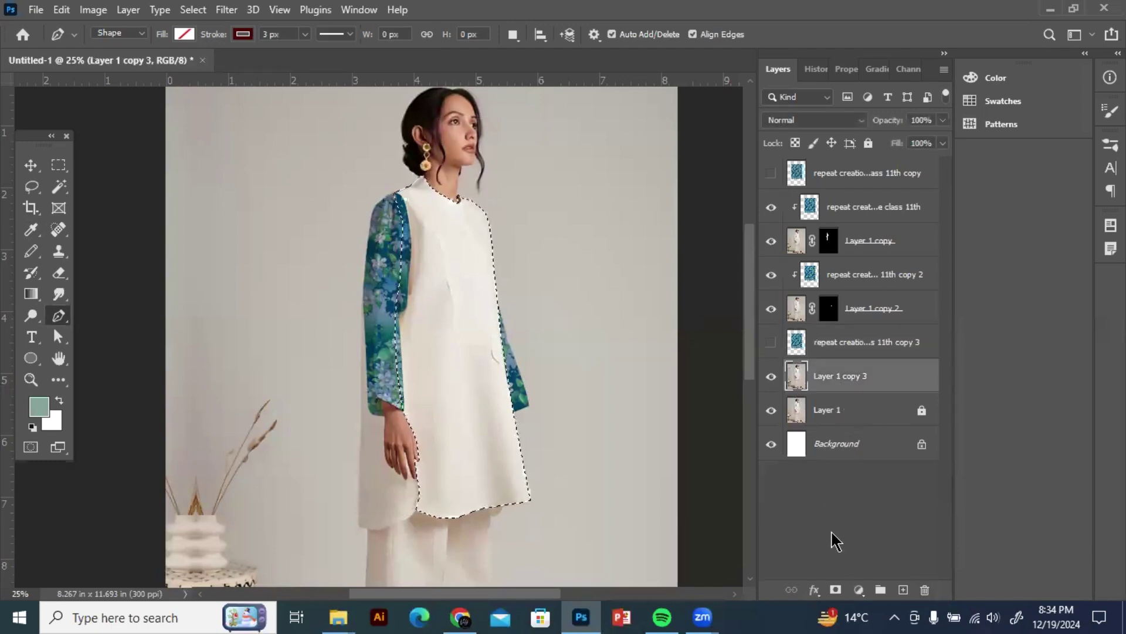
{"action": "left_click", "coordinate": [836, 590]}
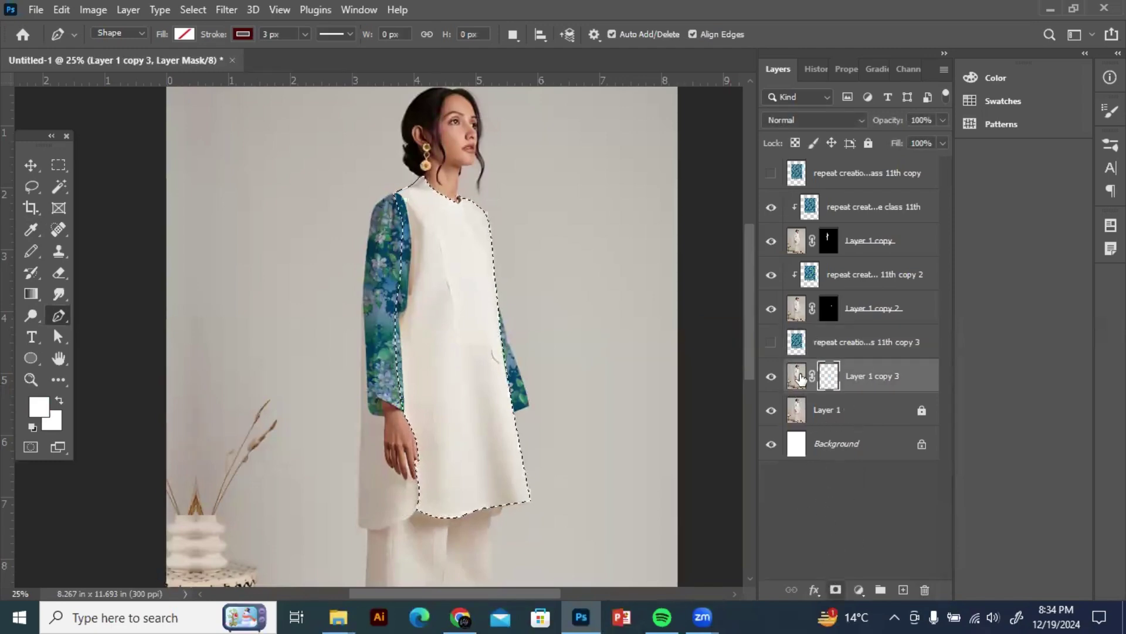
Step: Show the floral pattern copy 3 layer, clip it to the masked shirt body layer and set its blend mode to Multiply
{"action": "left_click", "coordinate": [771, 342]}
{"action": "right_click", "coordinate": [825, 345]}
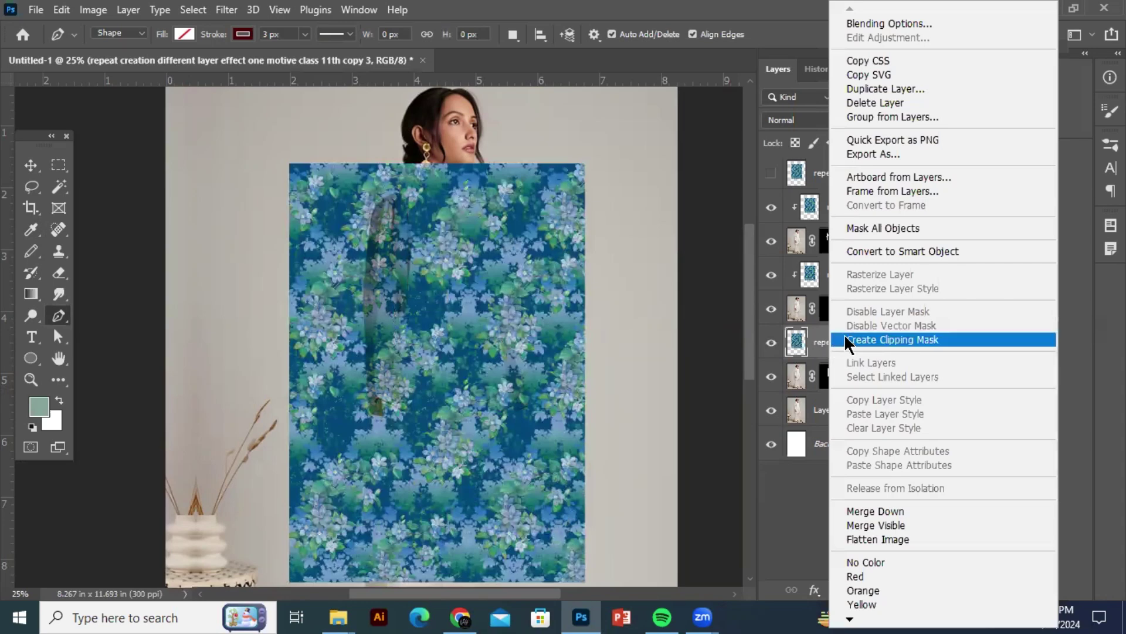
{"action": "left_click", "coordinate": [872, 339]}
{"action": "left_click", "coordinate": [797, 120]}
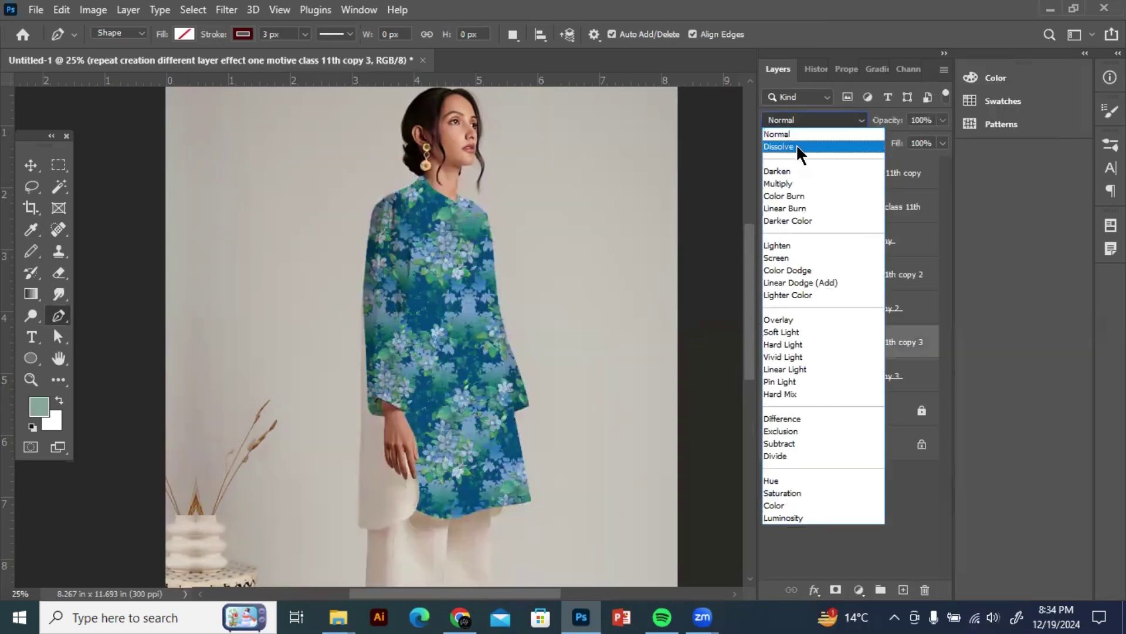
{"action": "left_click", "coordinate": [779, 181]}
Step: Examine the patterned shirt on the full figure and up close around the cuff, hand and uncovered side panel
{"action": "left_click_drag", "start_coordinate": [554, 383], "coordinate": [558, 346]}
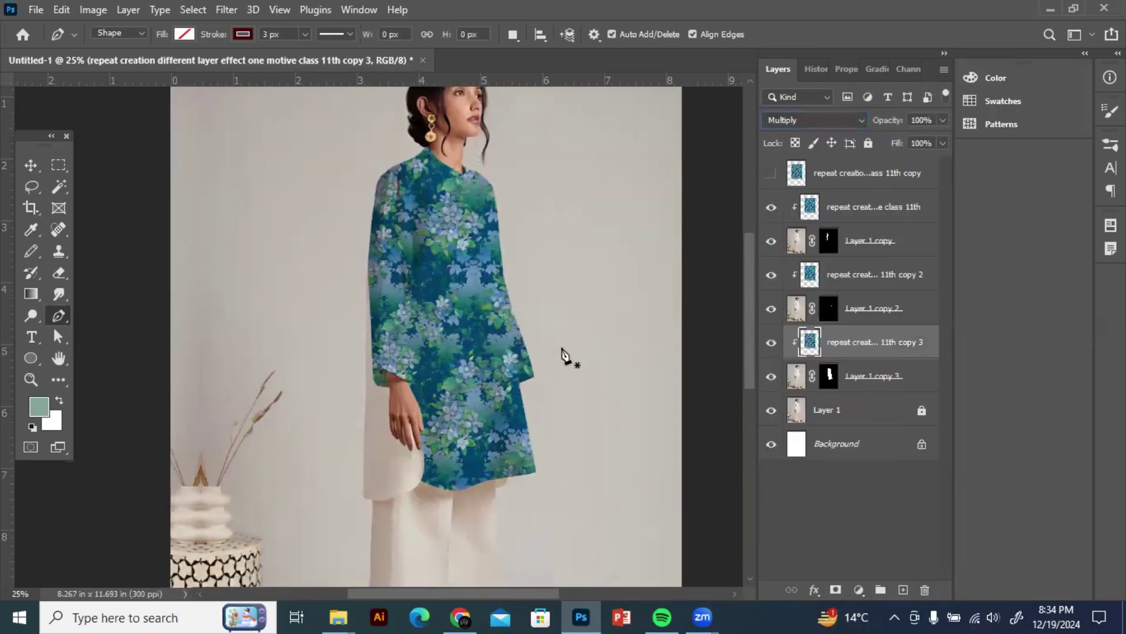
{"action": "key", "text": "ctrl+minus"}
{"action": "left_click_drag", "start_coordinate": [516, 406], "coordinate": [527, 382]}
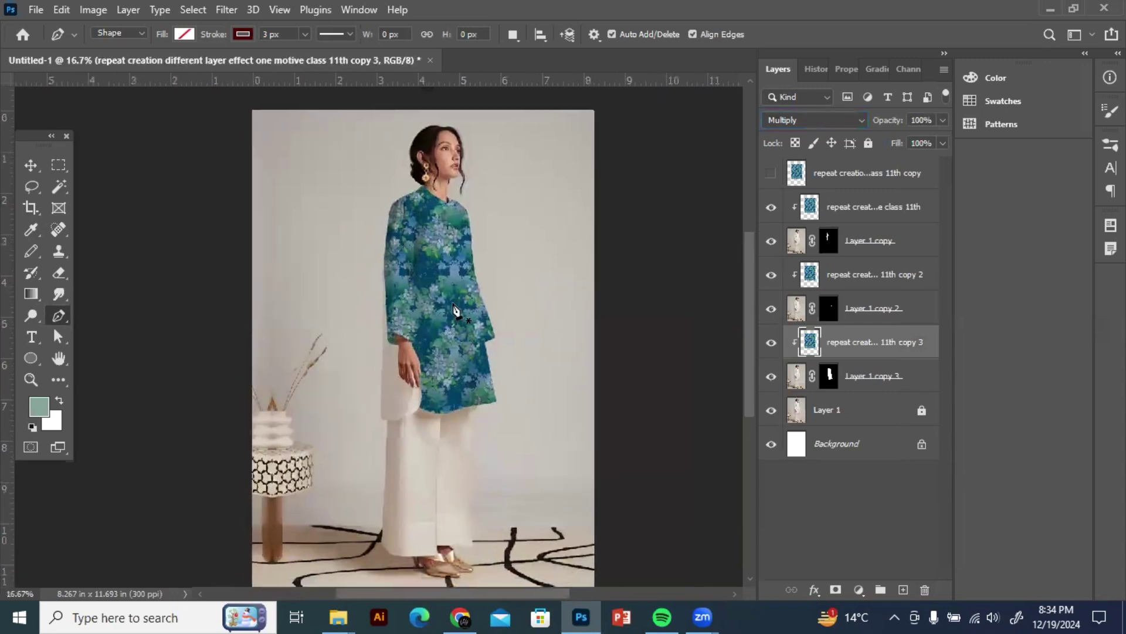
{"action": "left_click_drag", "start_coordinate": [474, 409], "coordinate": [484, 386]}
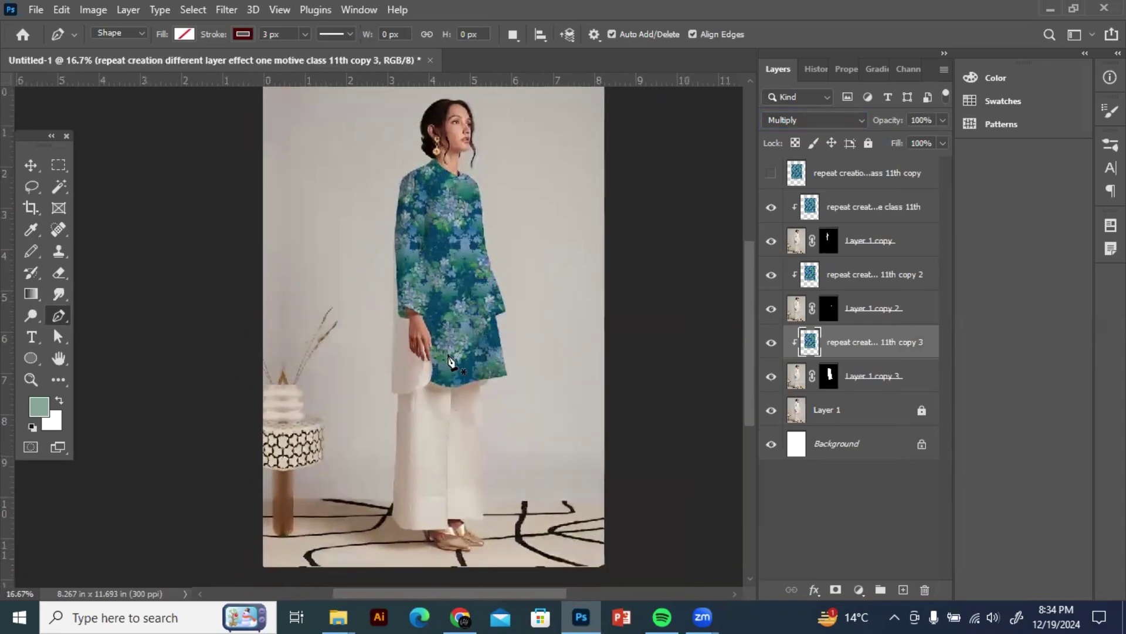
{"action": "left_click", "coordinate": [30, 165]}
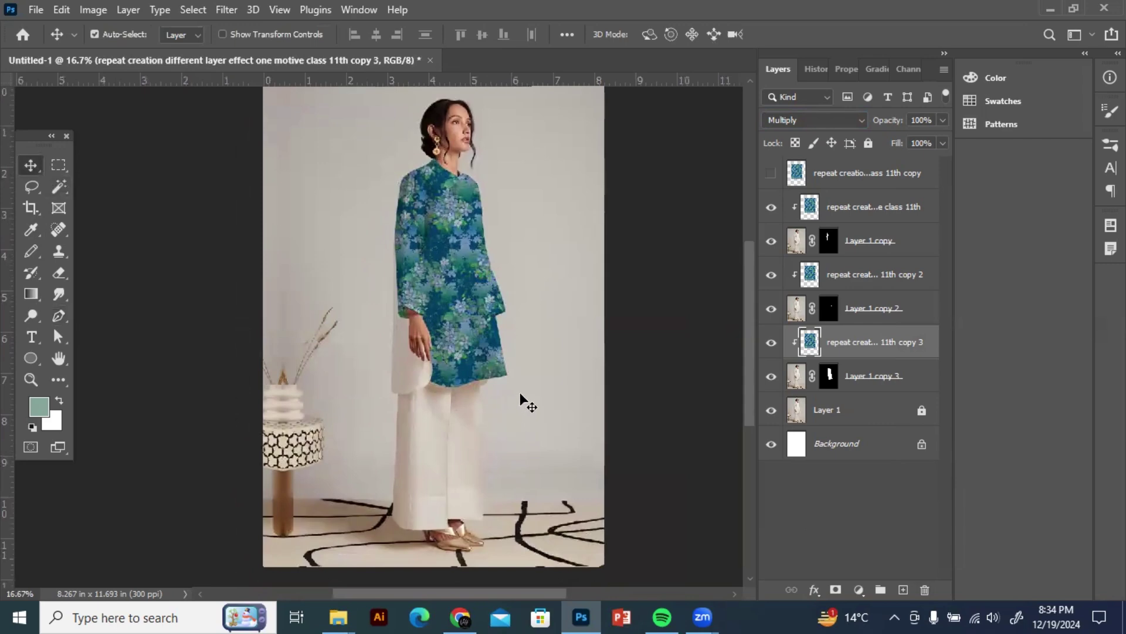
{"action": "scroll", "coordinate": [498, 388], "scroll_direction": "up", "scroll_amount": 4}
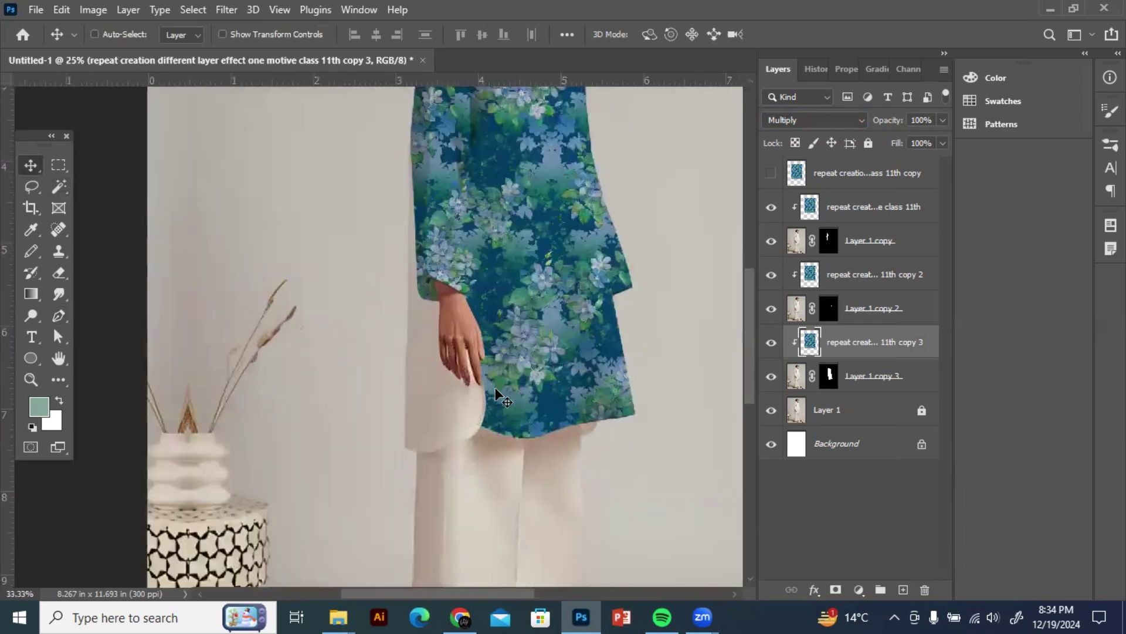
{"action": "left_click_drag", "start_coordinate": [565, 442], "coordinate": [499, 342]}
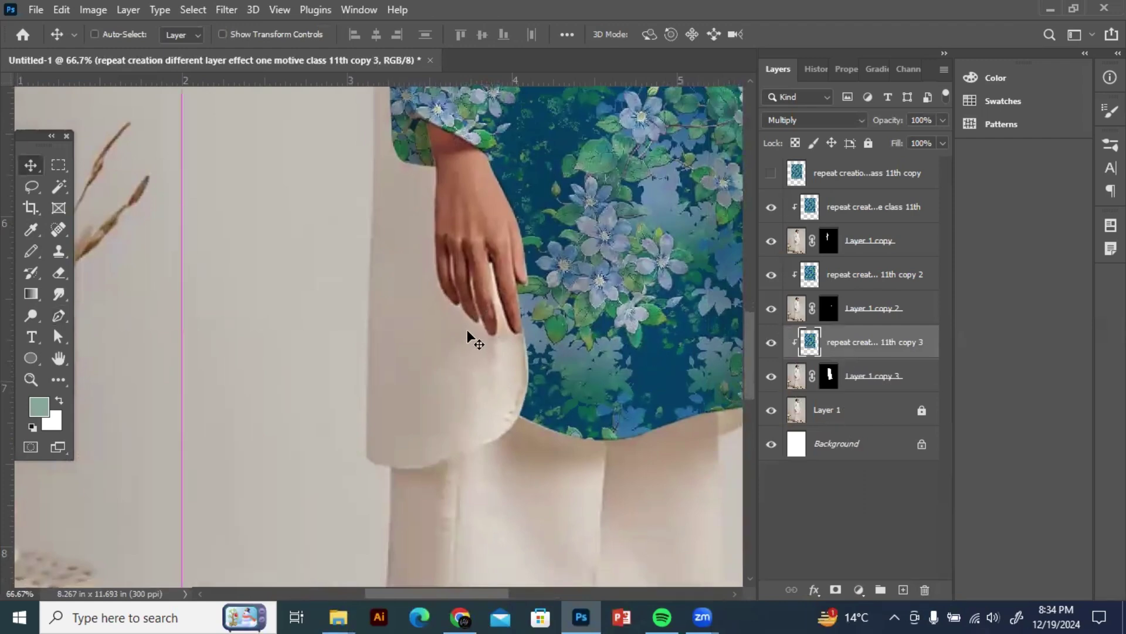
{"action": "scroll", "coordinate": [492, 340], "scroll_direction": "down", "scroll_amount": 2}
{"action": "scroll", "coordinate": [543, 340], "scroll_direction": "up", "scroll_amount": 5}
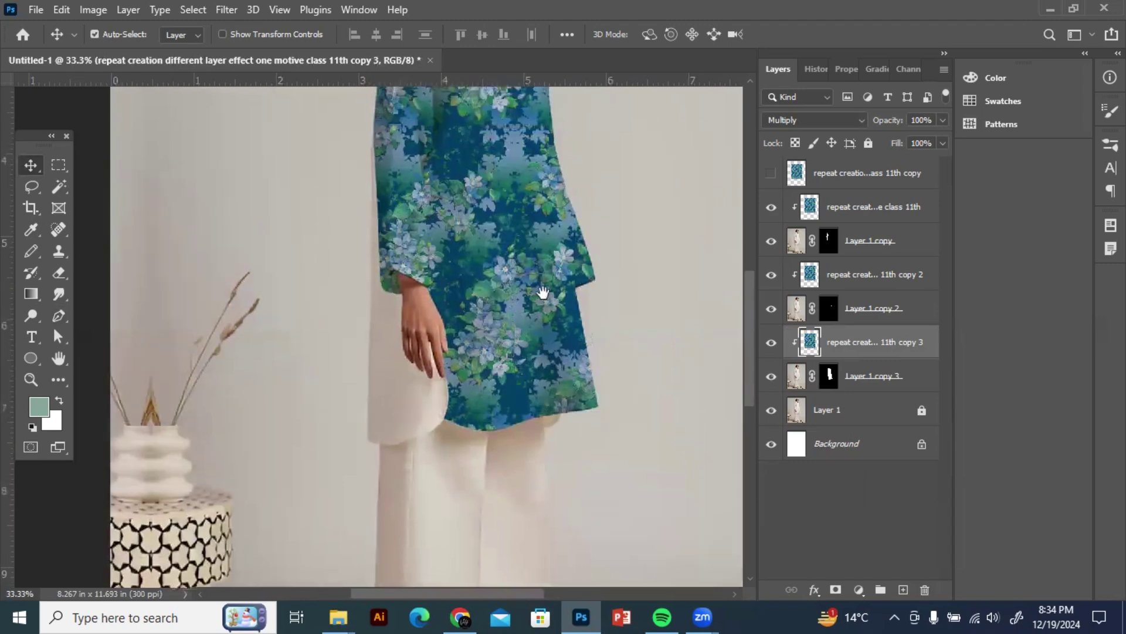
{"action": "scroll", "coordinate": [529, 327], "scroll_direction": "down", "scroll_amount": 1}
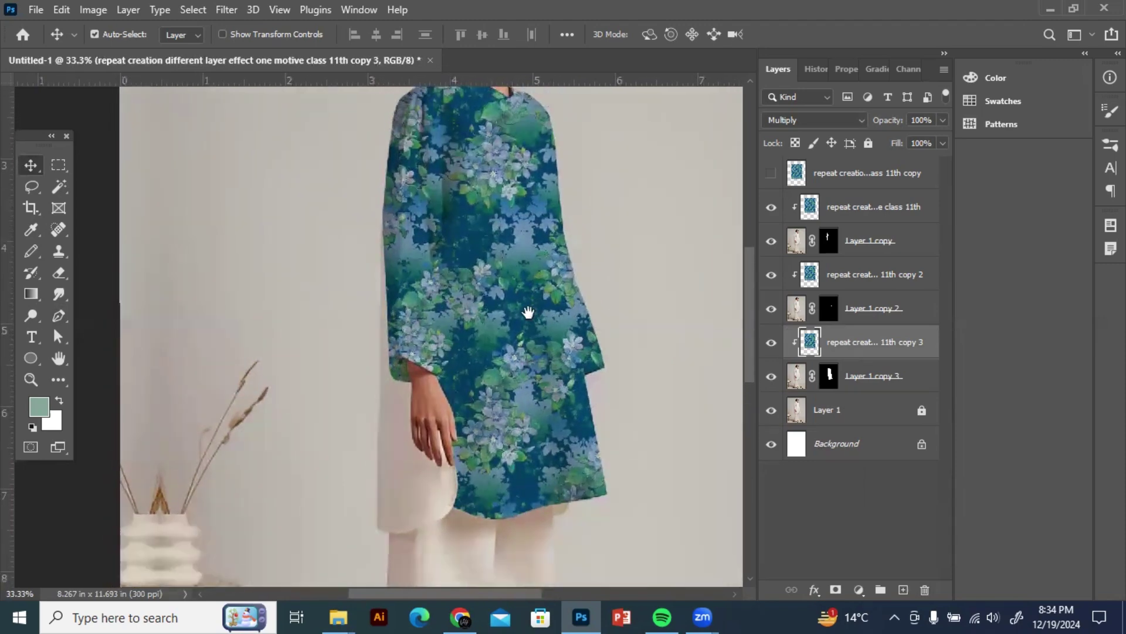
{"action": "scroll", "coordinate": [526, 318], "scroll_direction": "up", "scroll_amount": 1}
{"action": "left_click_drag", "start_coordinate": [630, 461], "coordinate": [527, 361]}
{"action": "key", "text": "ctrl+plus"}
{"action": "key", "text": "ctrl+plus"}
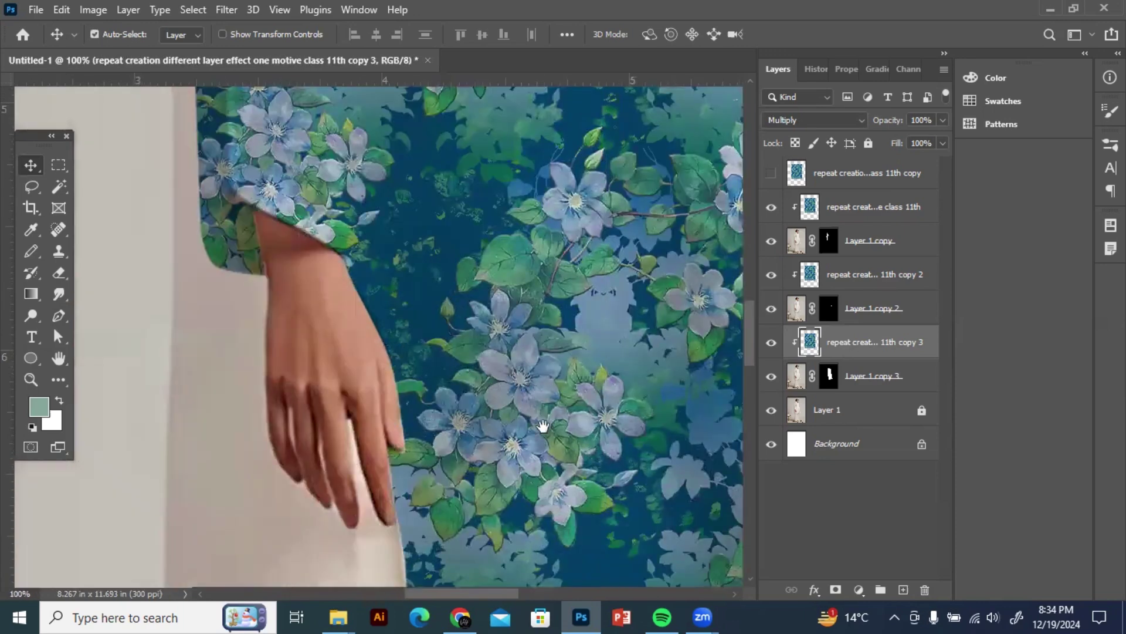
{"action": "scroll", "coordinate": [487, 384], "scroll_direction": "up", "scroll_amount": 1}
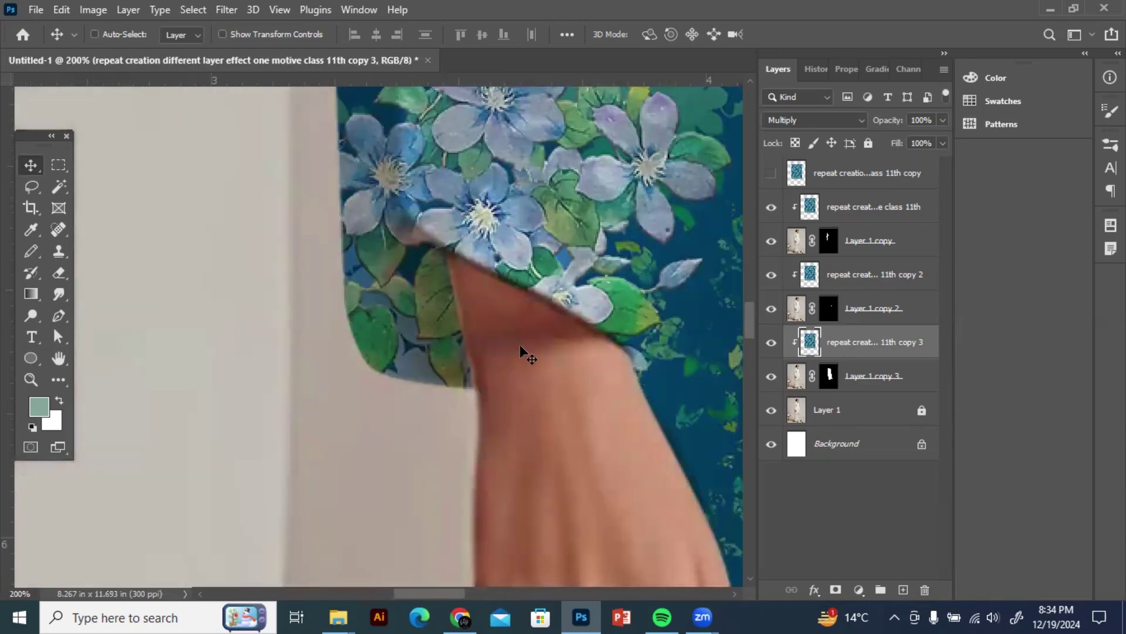
{"action": "scroll", "coordinate": [520, 344], "scroll_direction": "down", "scroll_amount": 2}
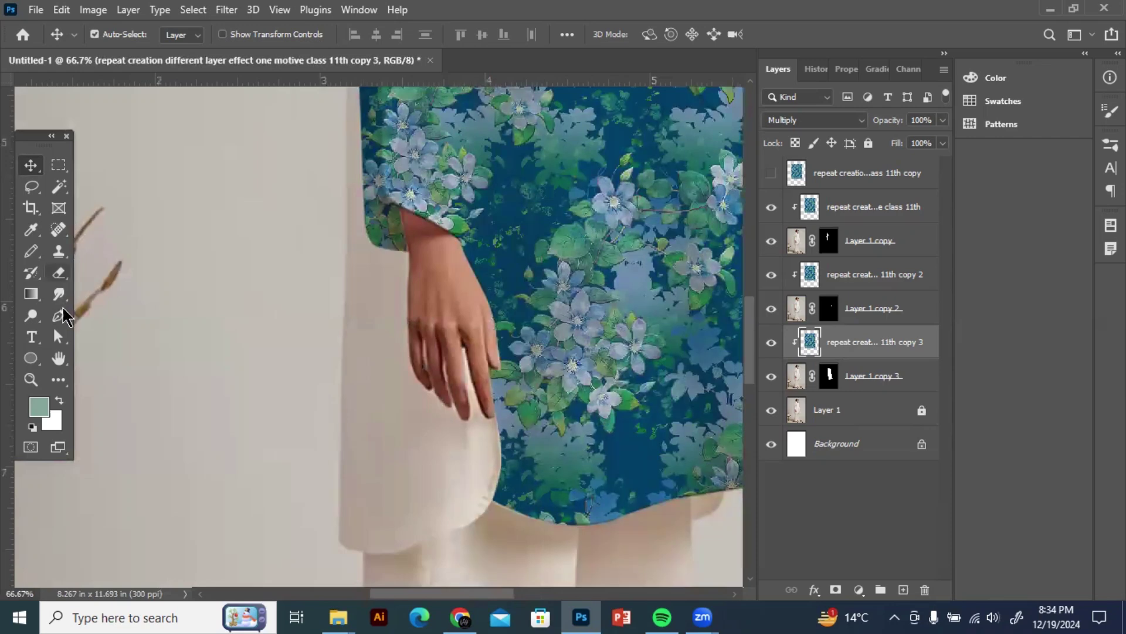
Step: Activate the Pen tool and duplicate the locked Layer 1 photo for the uncovered side panel
{"action": "left_click", "coordinate": [59, 315]}
{"action": "left_click", "coordinate": [833, 409]}
{"action": "key", "text": "ctrl+j"}
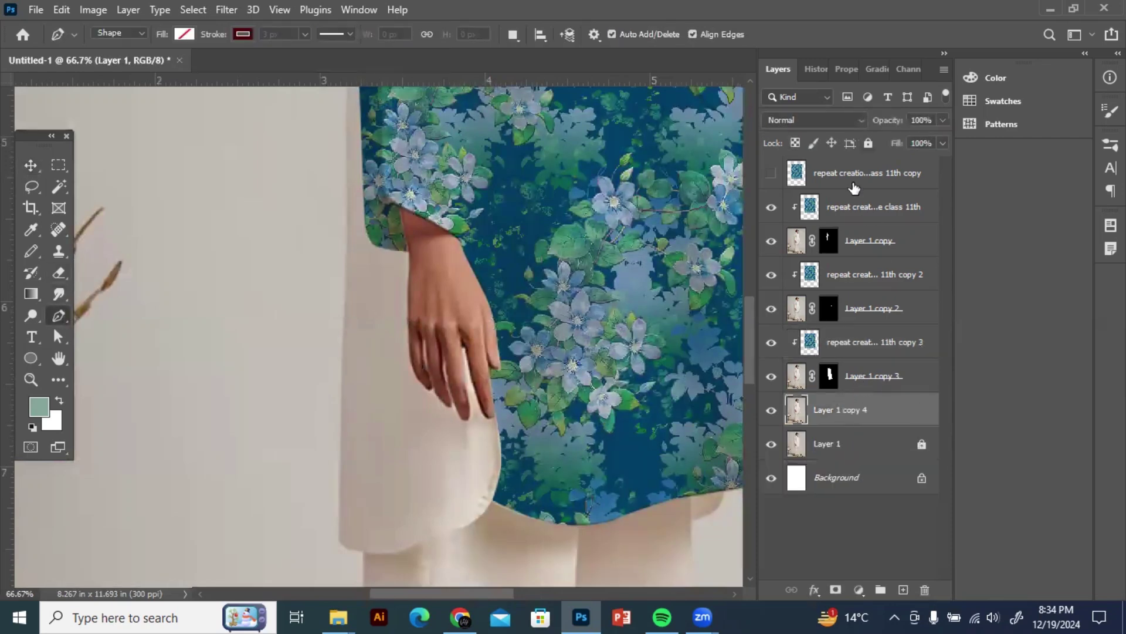
{"action": "left_click", "coordinate": [854, 186], "text": "ctrl"}
{"action": "key", "text": "ctrl+j"}
{"action": "left_click_drag", "start_coordinate": [851, 182], "coordinate": [845, 392]}
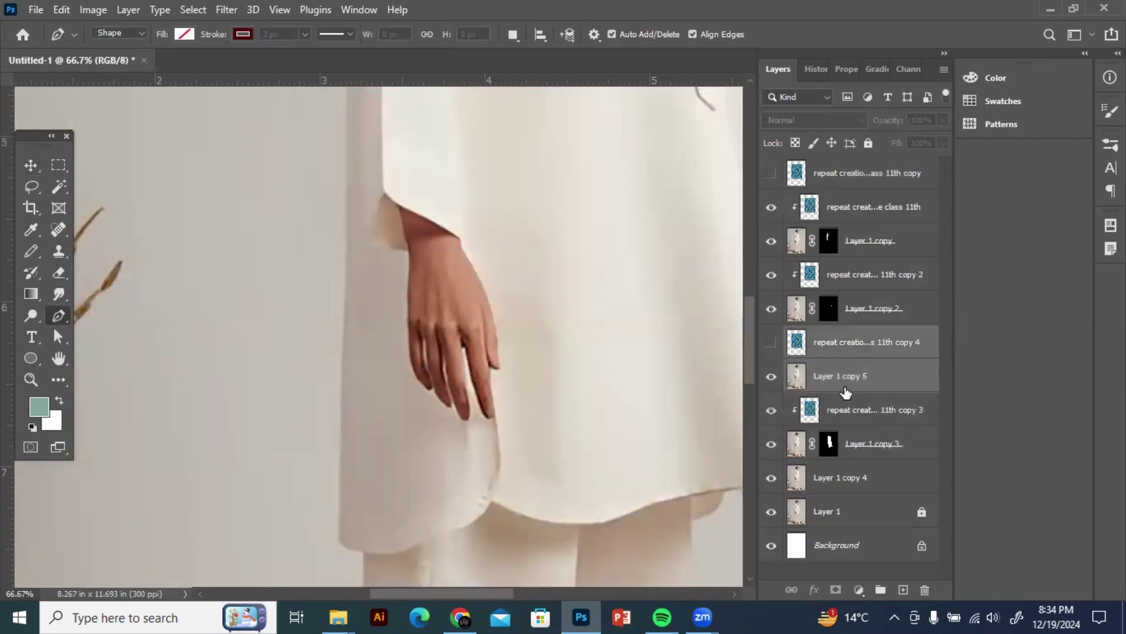
{"action": "key", "text": "ctrl+z"}
{"action": "key", "text": "ctrl+z"}
Step: Duplicate the hidden floral pattern layer and place the duplicate directly above Layer 1 copy 4
{"action": "left_click", "coordinate": [849, 180]}
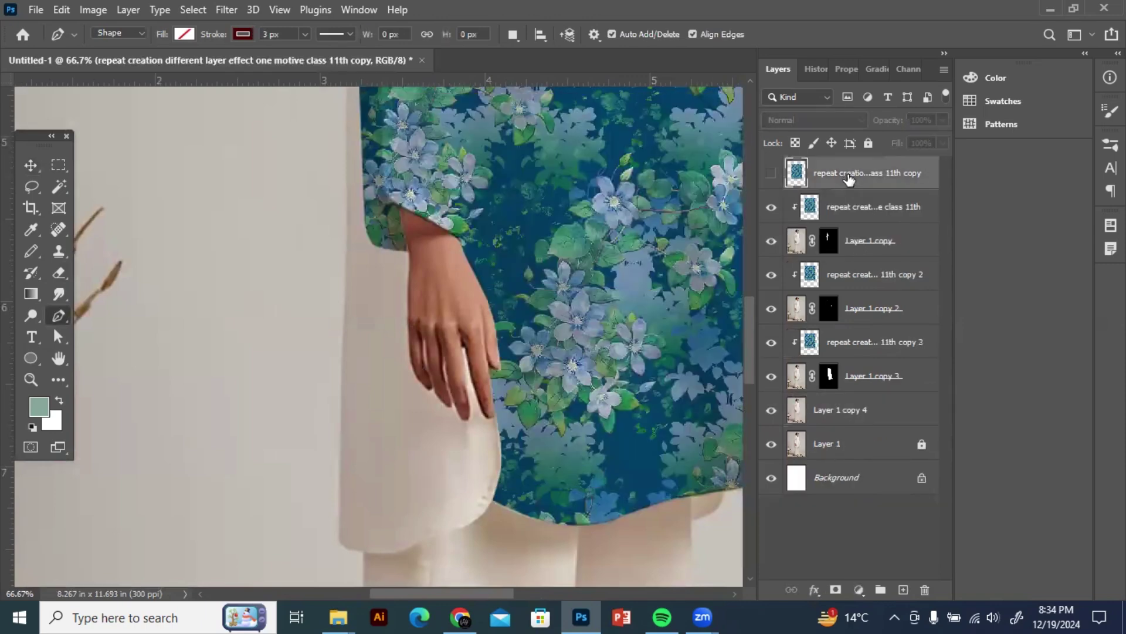
{"action": "key", "text": "ctrl+j"}
{"action": "left_click_drag", "start_coordinate": [854, 180], "coordinate": [836, 444]}
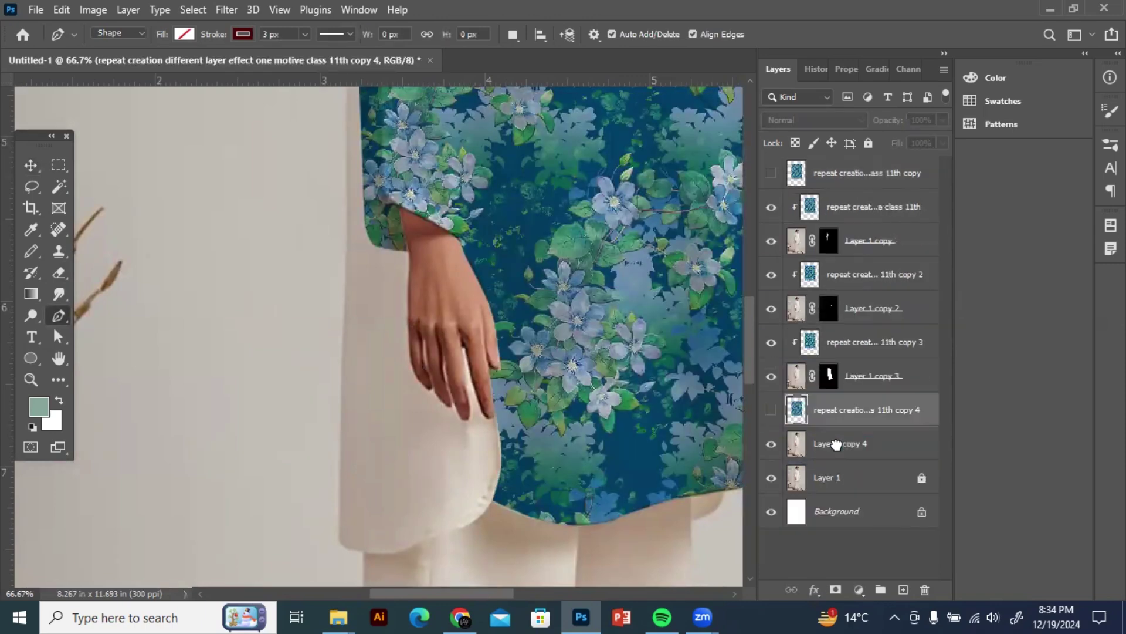
Step: Start a Pen path above Layer 1 copy 4, tracing the gap between the little finger and the ring finger
{"action": "left_click_drag", "start_coordinate": [481, 423], "coordinate": [496, 386]}
{"action": "key", "text": "ctrl+plus"}
{"action": "key", "text": "ctrl+plus"}
{"action": "key", "text": "ctrl+plus"}
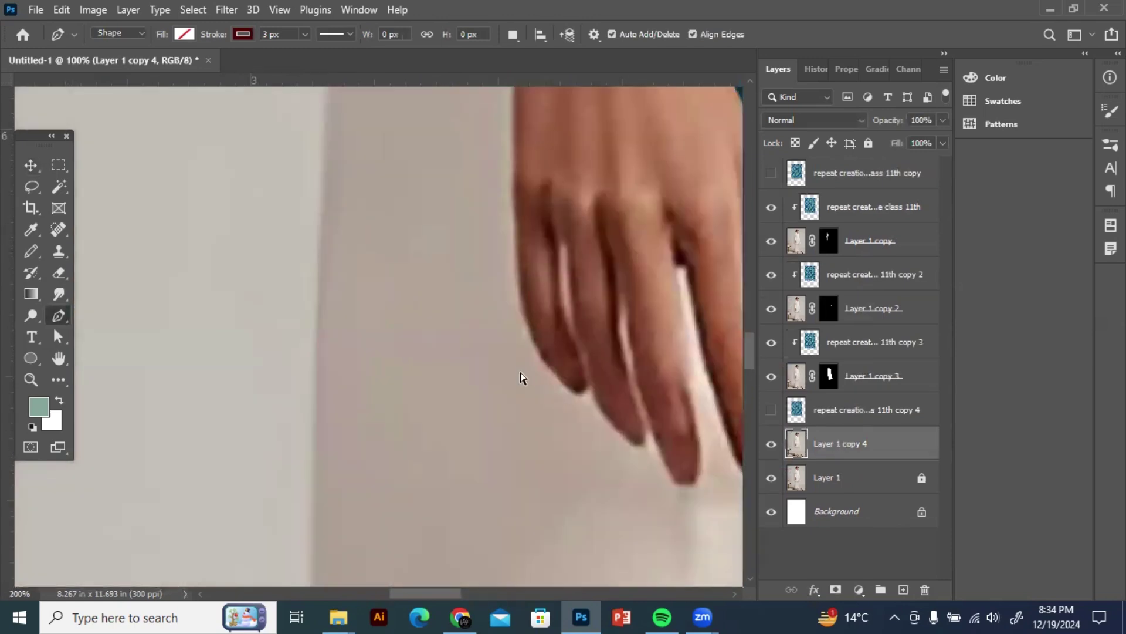
{"action": "left_click_drag", "start_coordinate": [564, 393], "coordinate": [312, 469]}
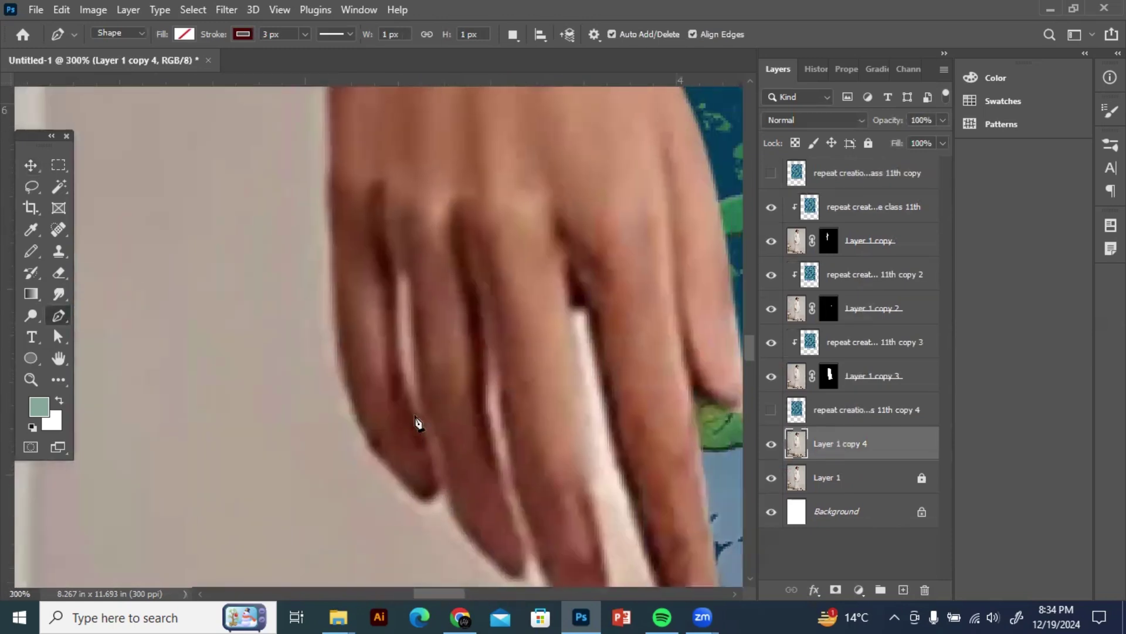
{"action": "left_click", "coordinate": [436, 489]}
{"action": "left_click_drag", "start_coordinate": [411, 413], "coordinate": [390, 364]}
{"action": "left_click_drag", "start_coordinate": [394, 293], "coordinate": [395, 279]}
{"action": "left_click_drag", "start_coordinate": [403, 270], "coordinate": [410, 287]}
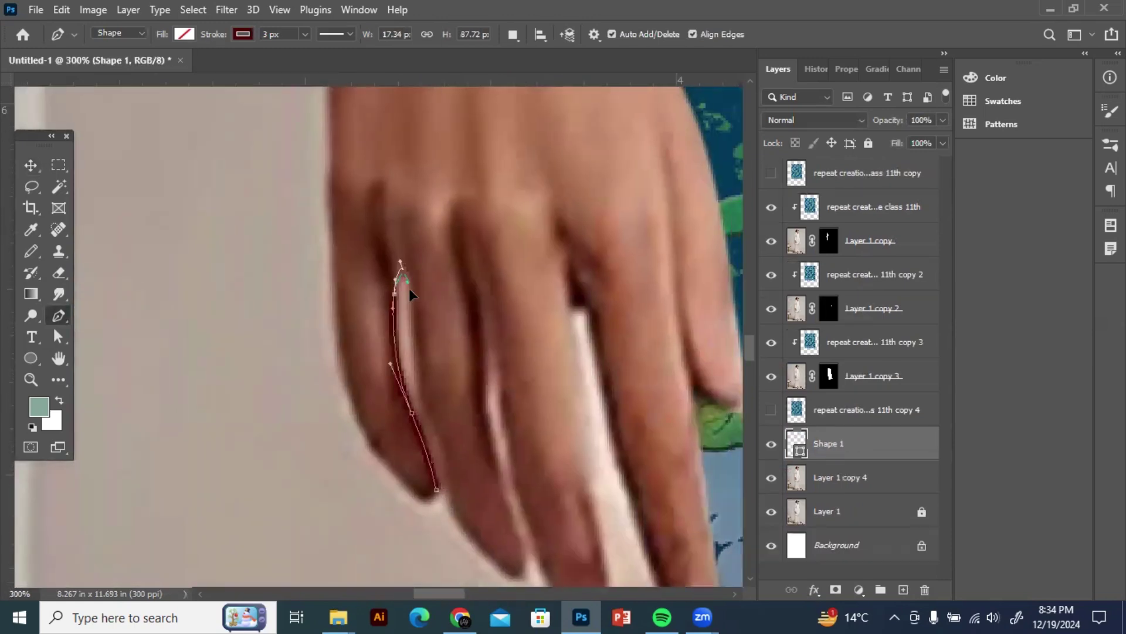
{"action": "left_click_drag", "start_coordinate": [414, 362], "coordinate": [423, 399]}
{"action": "left_click_drag", "start_coordinate": [449, 508], "coordinate": [450, 511]}
Step: Continue the path around the ring fingertip and up into the gap beside the middle finger
{"action": "left_click_drag", "start_coordinate": [438, 436], "coordinate": [393, 312]}
{"action": "left_click_drag", "start_coordinate": [466, 459], "coordinate": [471, 423]}
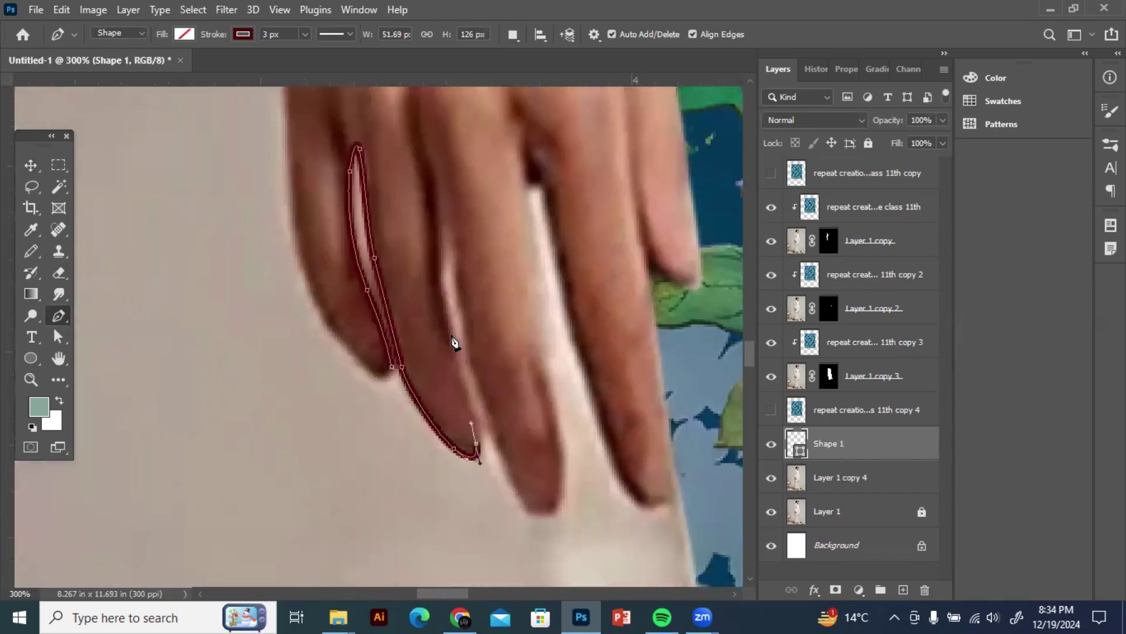
{"action": "left_click_drag", "start_coordinate": [444, 261], "coordinate": [447, 232]}
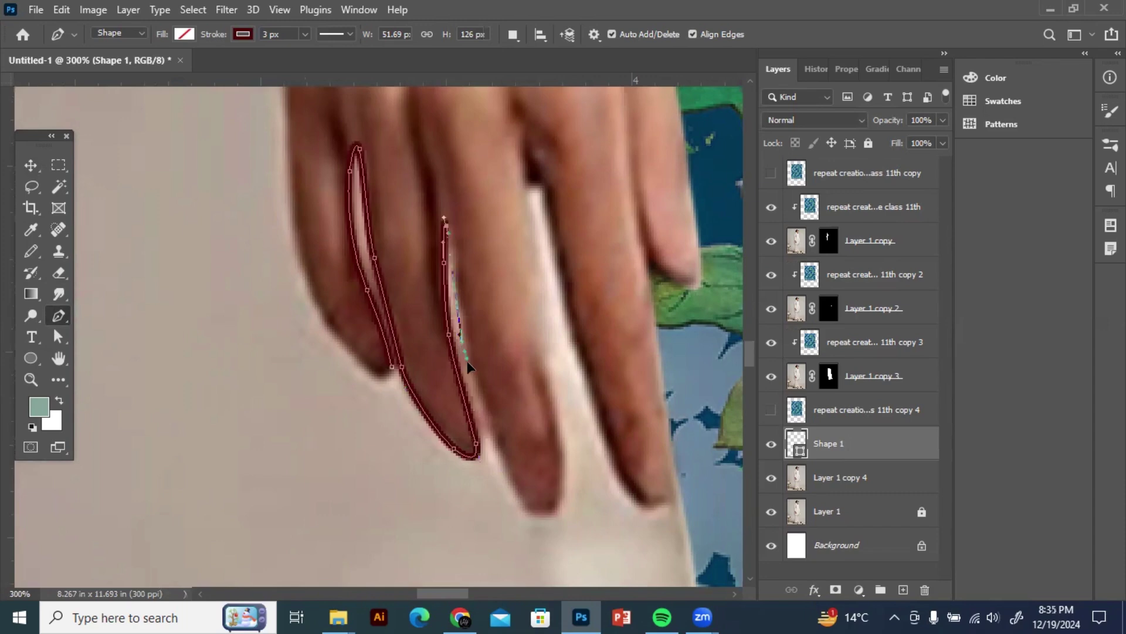
Step: Remove the shape's stroke and continue the path around the middle finger, through the next gap and down to the index fingertip
{"action": "left_click", "coordinate": [184, 34]}
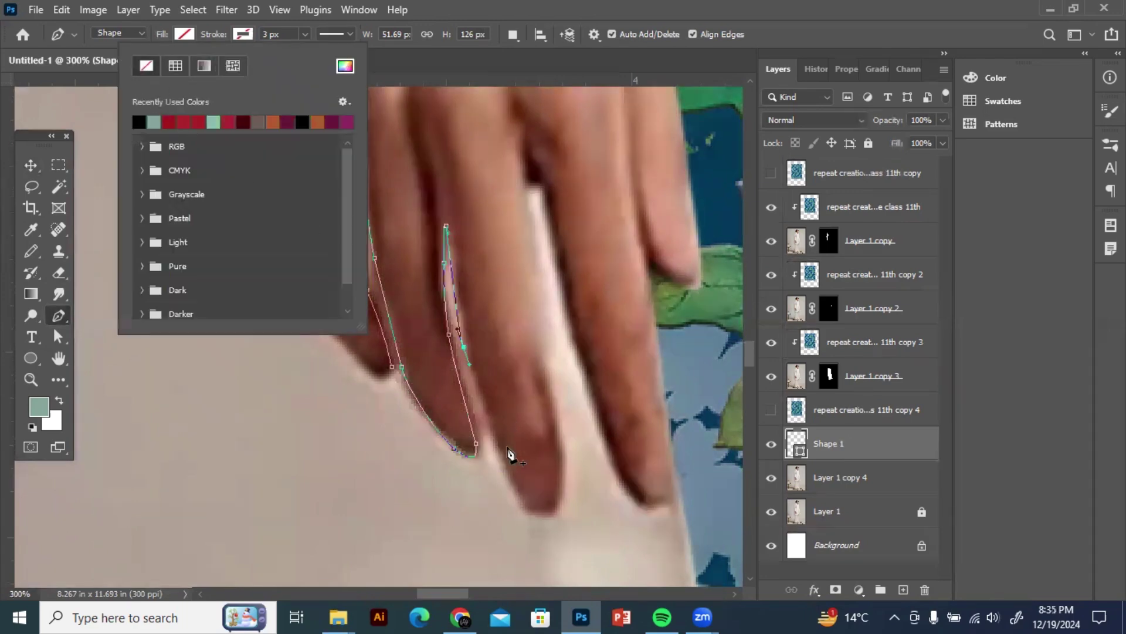
{"action": "left_click_drag", "start_coordinate": [504, 466], "coordinate": [511, 487]}
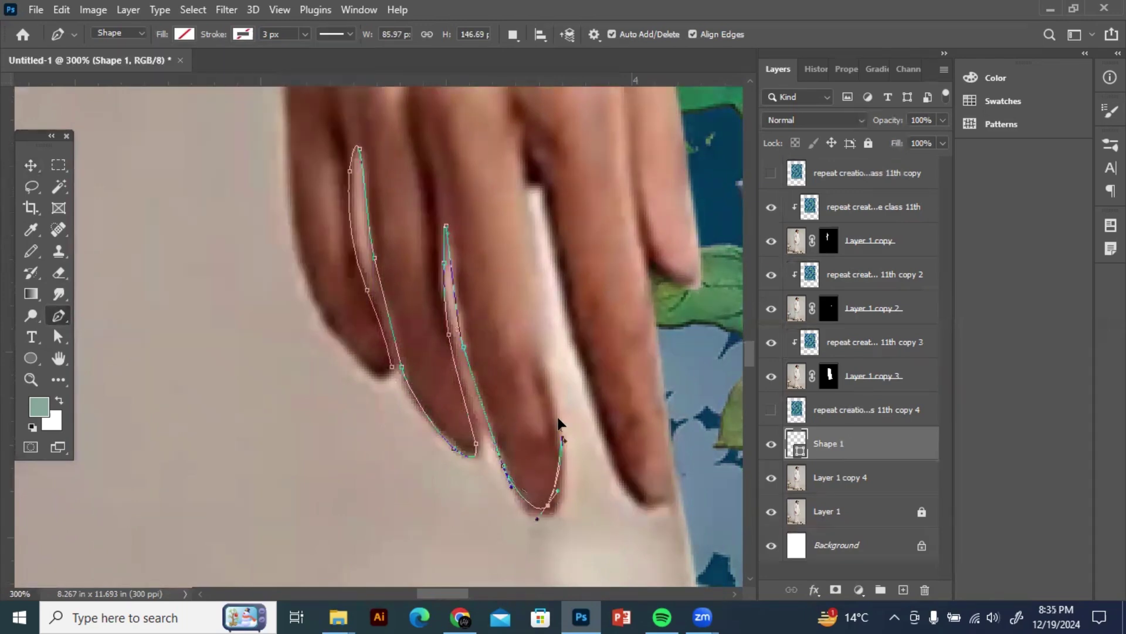
{"action": "left_click_drag", "start_coordinate": [560, 424], "coordinate": [559, 416]}
{"action": "left_click_drag", "start_coordinate": [519, 189], "coordinate": [522, 156]}
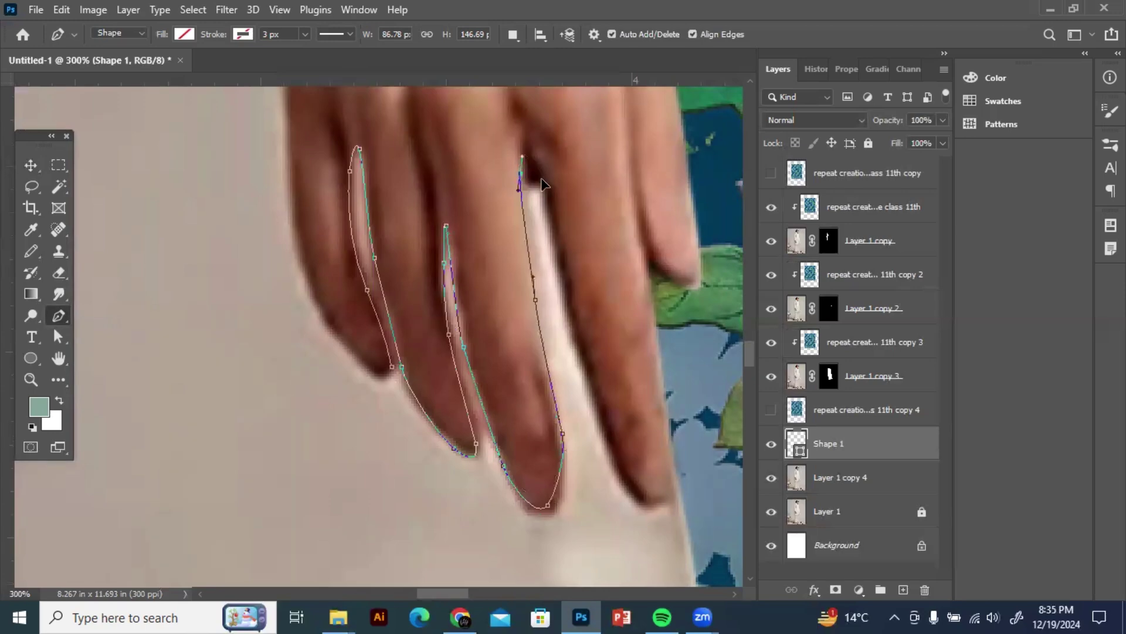
{"action": "left_click_drag", "start_coordinate": [597, 397], "coordinate": [608, 428]}
{"action": "left_click_drag", "start_coordinate": [643, 498], "coordinate": [657, 506]}
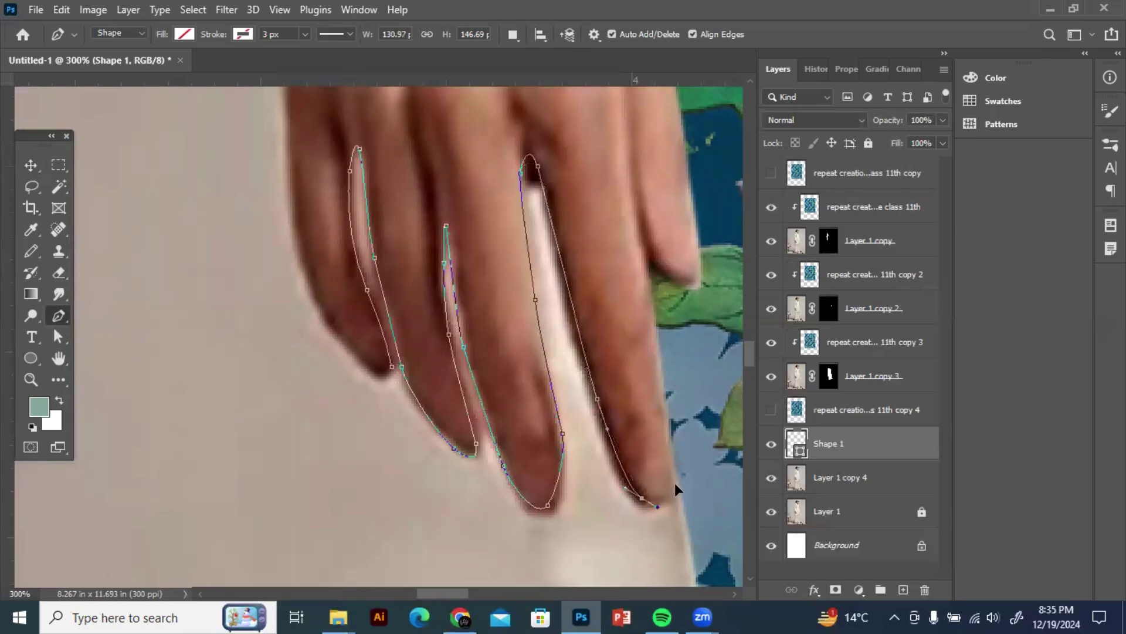
Step: Extend the path from the index fingertip down the shirt opening and along the side panel's curved hem to its outer corner
{"action": "left_click_drag", "start_coordinate": [717, 541], "coordinate": [628, 250]}
{"action": "left_click", "coordinate": [635, 391]}
{"action": "left_click_drag", "start_coordinate": [647, 524], "coordinate": [657, 293]}
{"action": "left_click", "coordinate": [588, 355]}
{"action": "left_click_drag", "start_coordinate": [479, 462], "coordinate": [437, 477]}
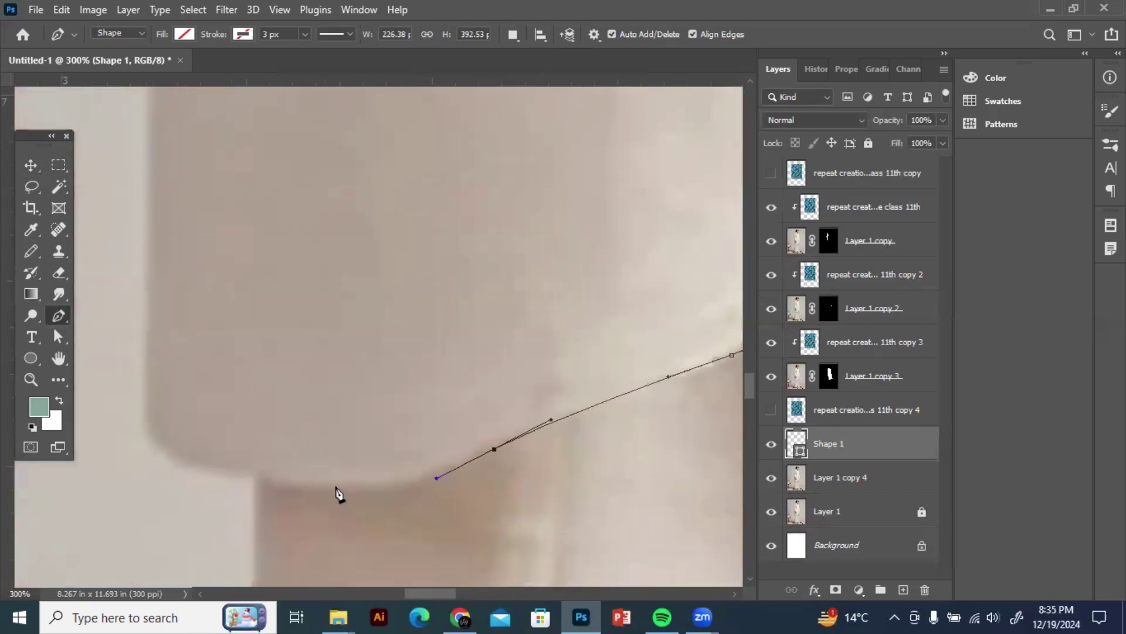
{"action": "left_click_drag", "start_coordinate": [341, 488], "coordinate": [290, 483]}
{"action": "left_click_drag", "start_coordinate": [182, 476], "coordinate": [135, 384]}
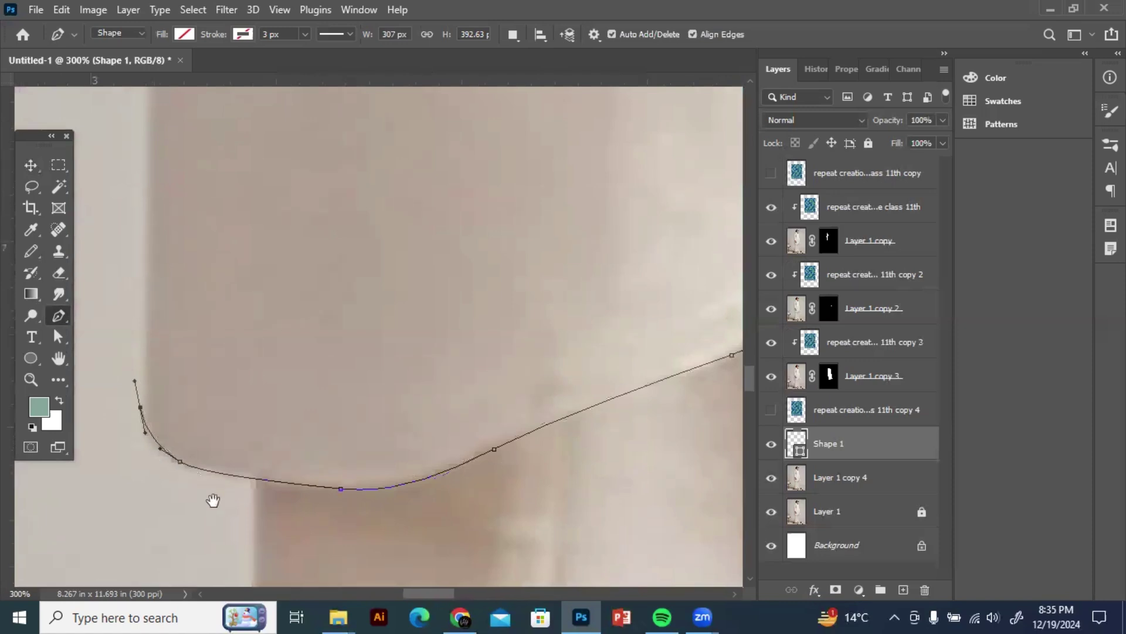
Step: Trace the path up the side panel's outer edge from the hem corner past the level of the hand
{"action": "scroll", "coordinate": [181, 317], "scroll_direction": "up", "scroll_amount": 3}
{"action": "left_click_drag", "start_coordinate": [181, 309], "coordinate": [183, 276]}
{"action": "left_click_drag", "start_coordinate": [228, 216], "coordinate": [240, 333]}
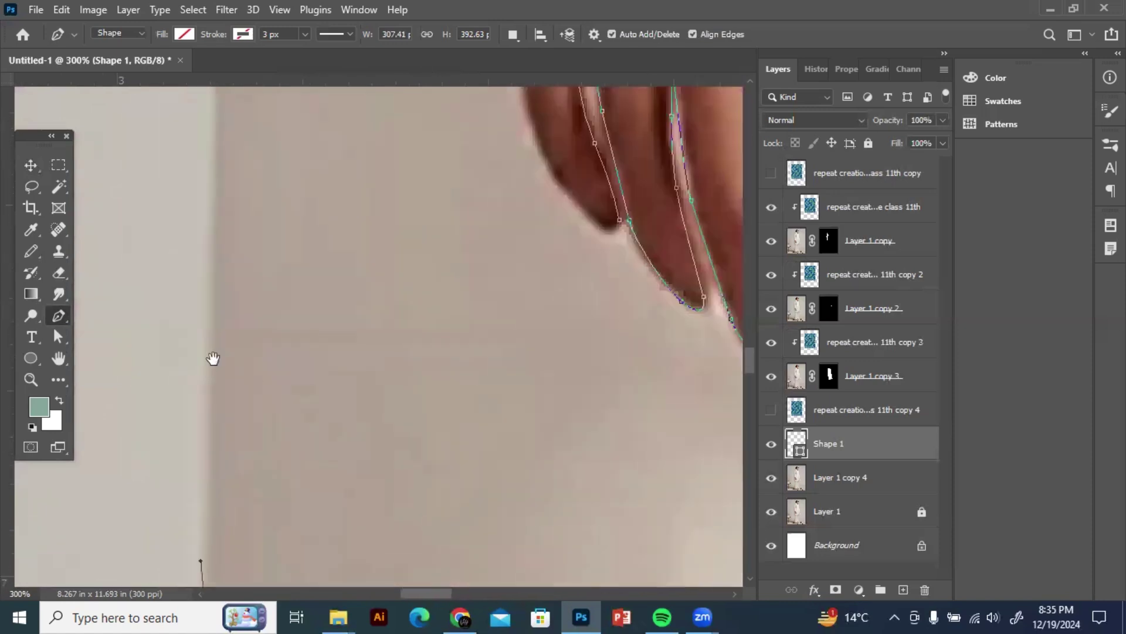
{"action": "left_click", "coordinate": [214, 273]}
{"action": "left_click_drag", "start_coordinate": [243, 194], "coordinate": [275, 446]}
{"action": "left_click", "coordinate": [241, 268]}
{"action": "left_click_drag", "start_coordinate": [267, 123], "coordinate": [248, 400]}
{"action": "left_click", "coordinate": [241, 240]}
Step: Continue the path up the narrow side panel's outer edge beside the sleeve until it meets the patterned sleeve
{"action": "scroll", "coordinate": [281, 264], "scroll_direction": "up", "scroll_amount": 3}
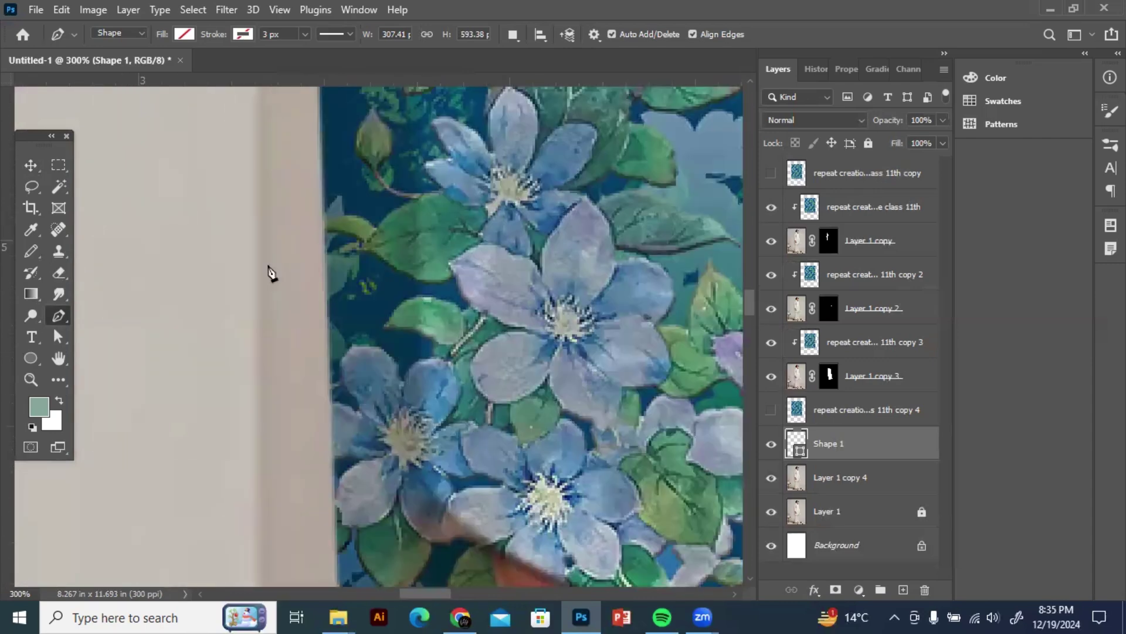
{"action": "left_click", "coordinate": [262, 188]}
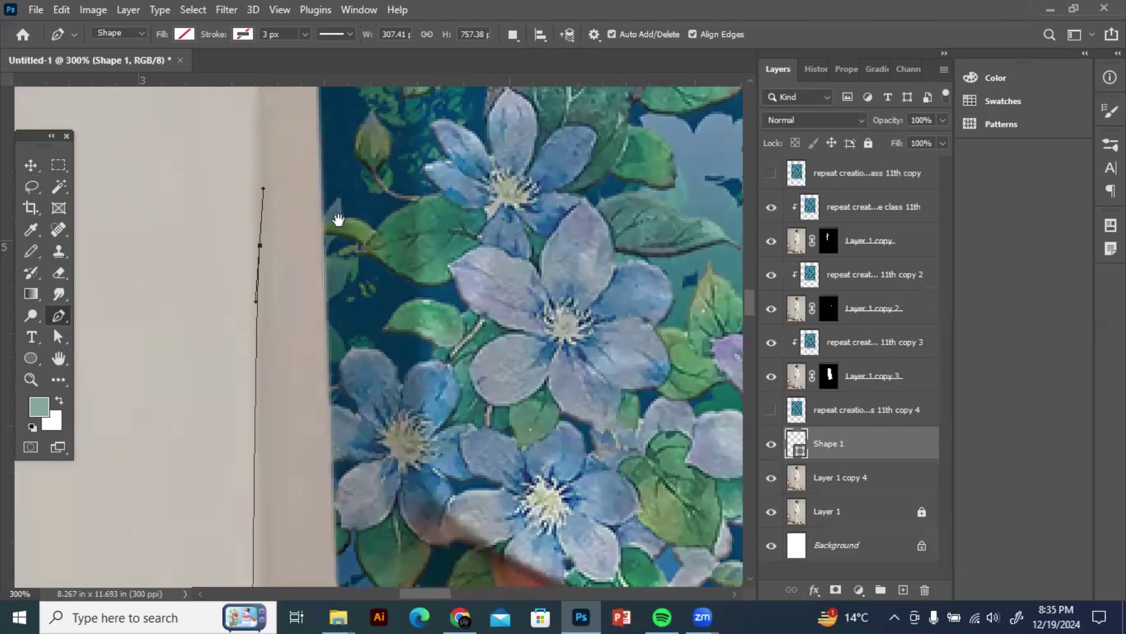
{"action": "scroll", "coordinate": [276, 262], "scroll_direction": "up", "scroll_amount": 3}
{"action": "left_click", "coordinate": [308, 156]}
{"action": "scroll", "coordinate": [305, 238], "scroll_direction": "up", "scroll_amount": 3}
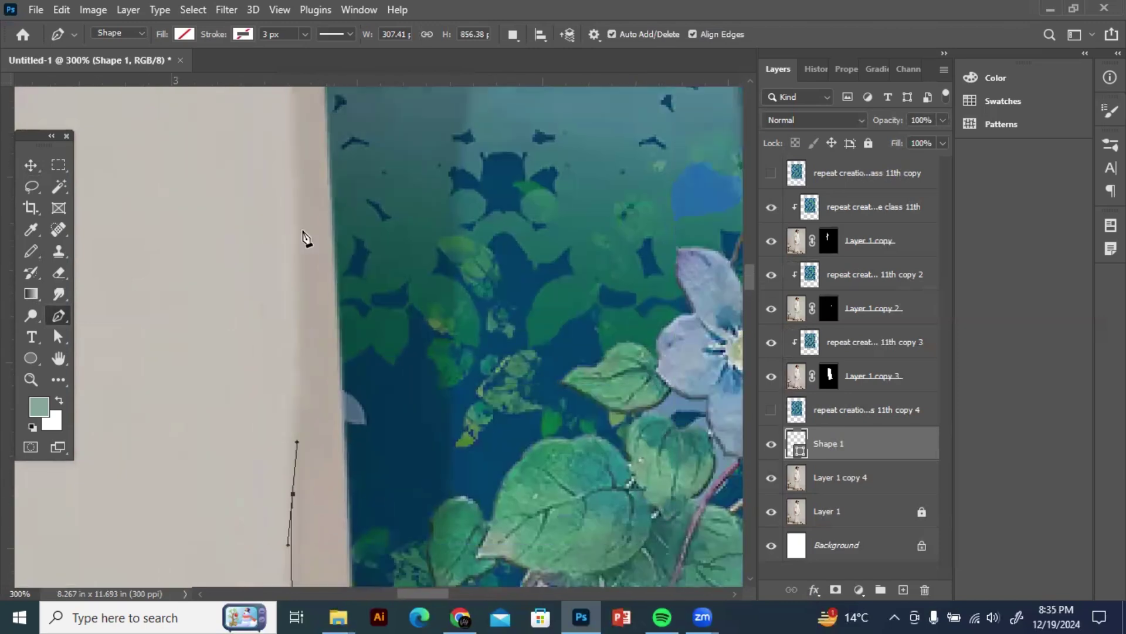
{"action": "left_click", "coordinate": [299, 202]}
{"action": "left_click_drag", "start_coordinate": [369, 276], "coordinate": [393, 537]}
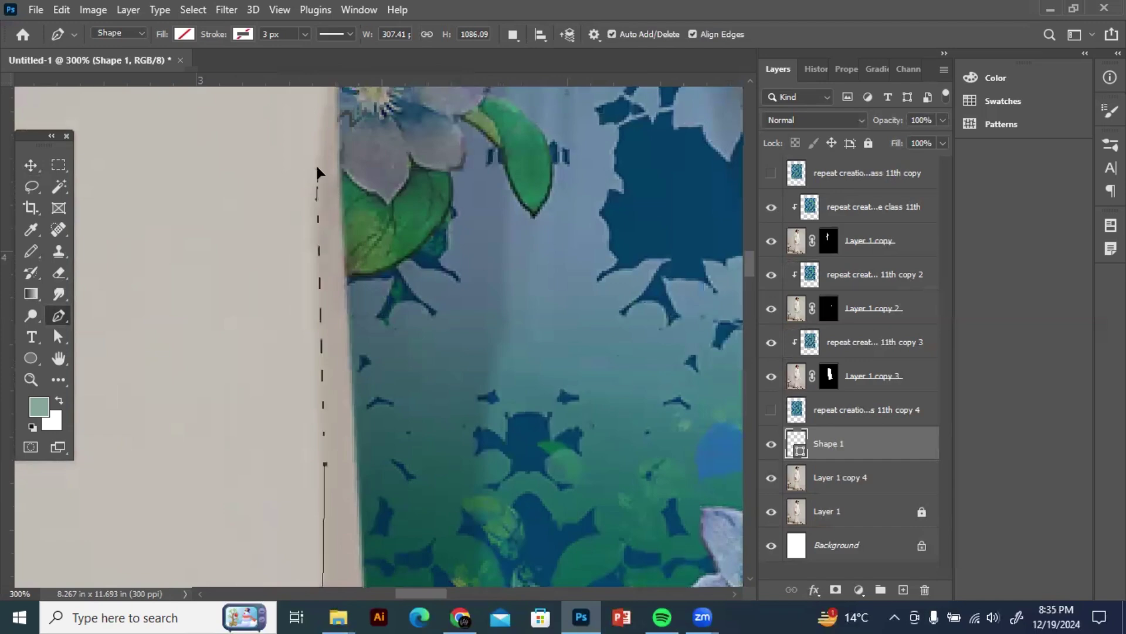
{"action": "left_click_drag", "start_coordinate": [382, 320], "coordinate": [410, 623]}
{"action": "left_click_drag", "start_coordinate": [361, 226], "coordinate": [370, 202]}
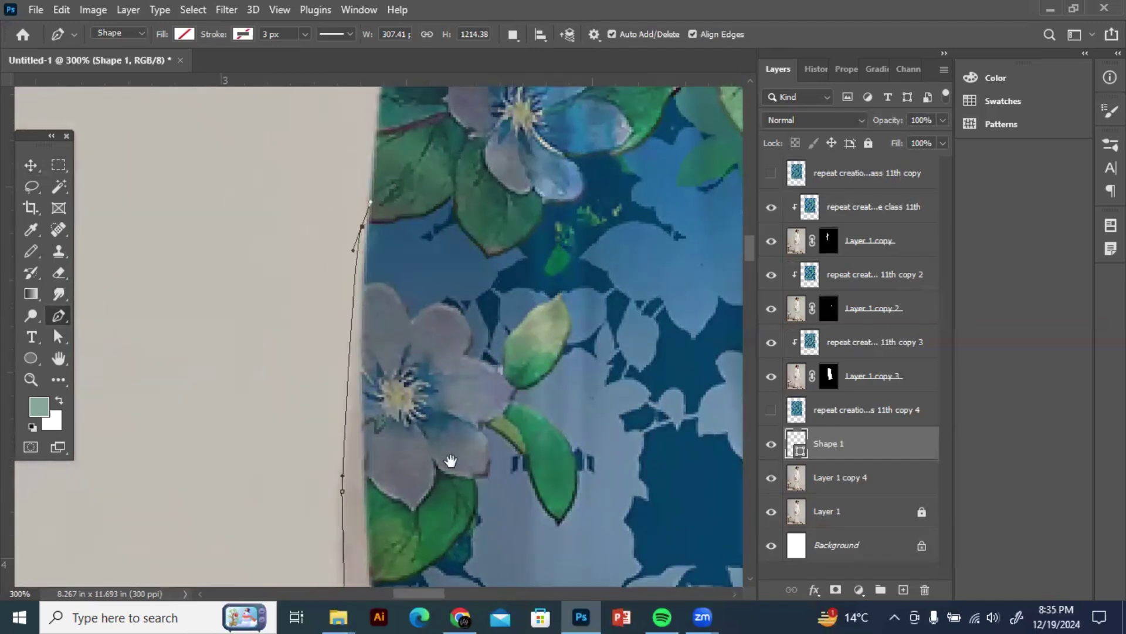
Step: Continue the path down across the patterned sleeve to the point where the cuff's lower edge meets the wrist
{"action": "left_click_drag", "start_coordinate": [450, 460], "coordinate": [461, 140]}
{"action": "left_click_drag", "start_coordinate": [503, 503], "coordinate": [379, 59]}
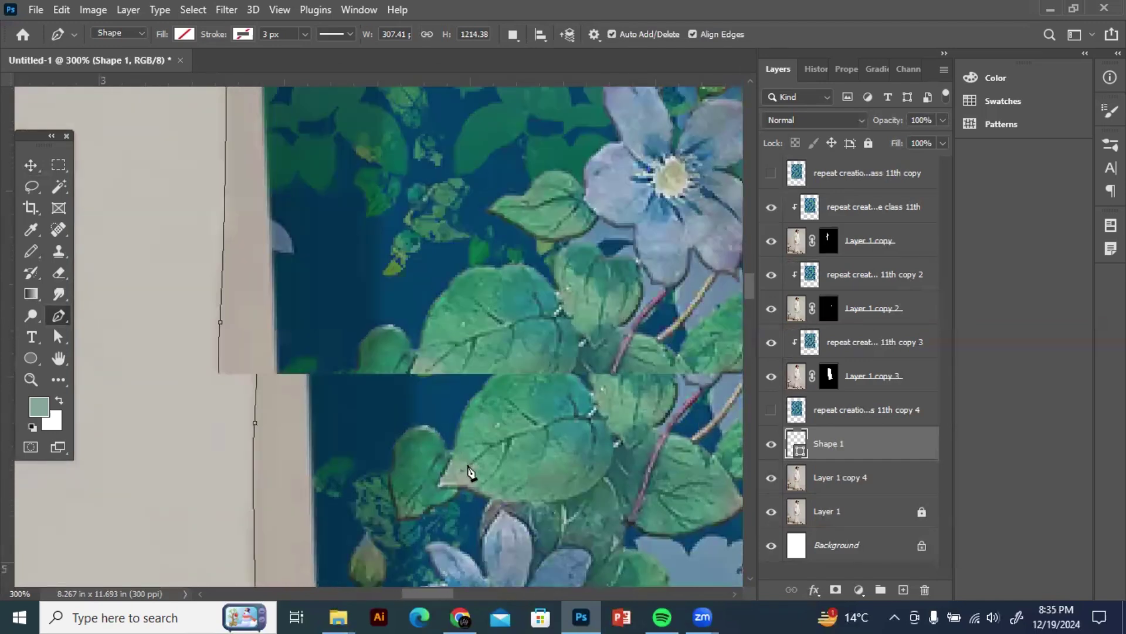
{"action": "left_click_drag", "start_coordinate": [469, 473], "coordinate": [433, 194]}
{"action": "left_click_drag", "start_coordinate": [472, 449], "coordinate": [441, 326]}
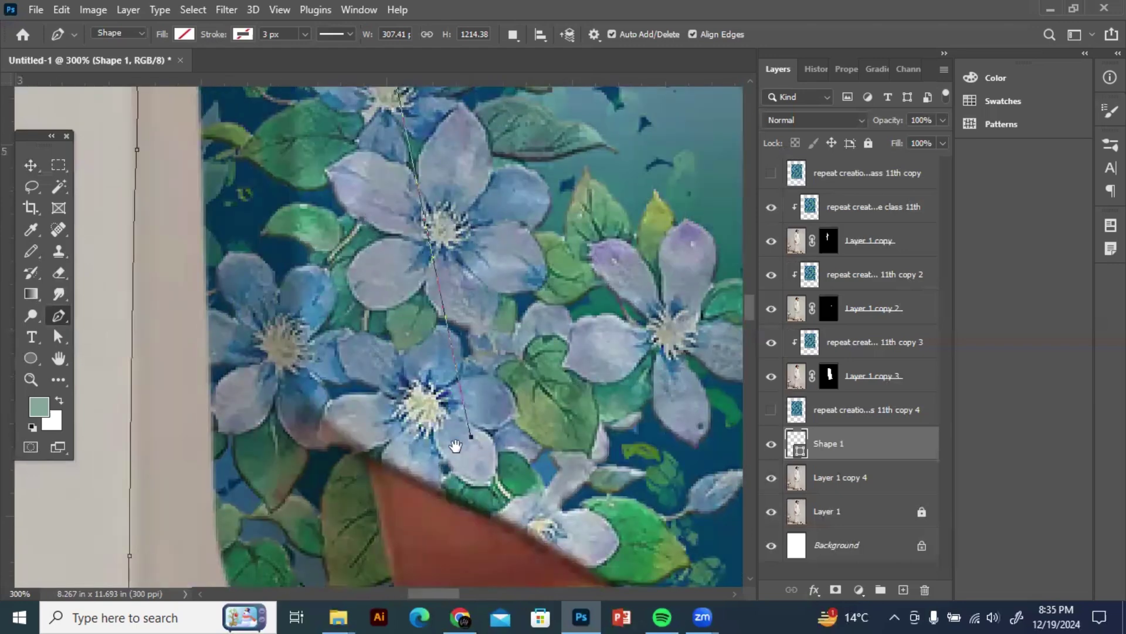
{"action": "scroll", "coordinate": [455, 445], "scroll_direction": "down", "scroll_amount": 3}
{"action": "left_click", "coordinate": [426, 494]}
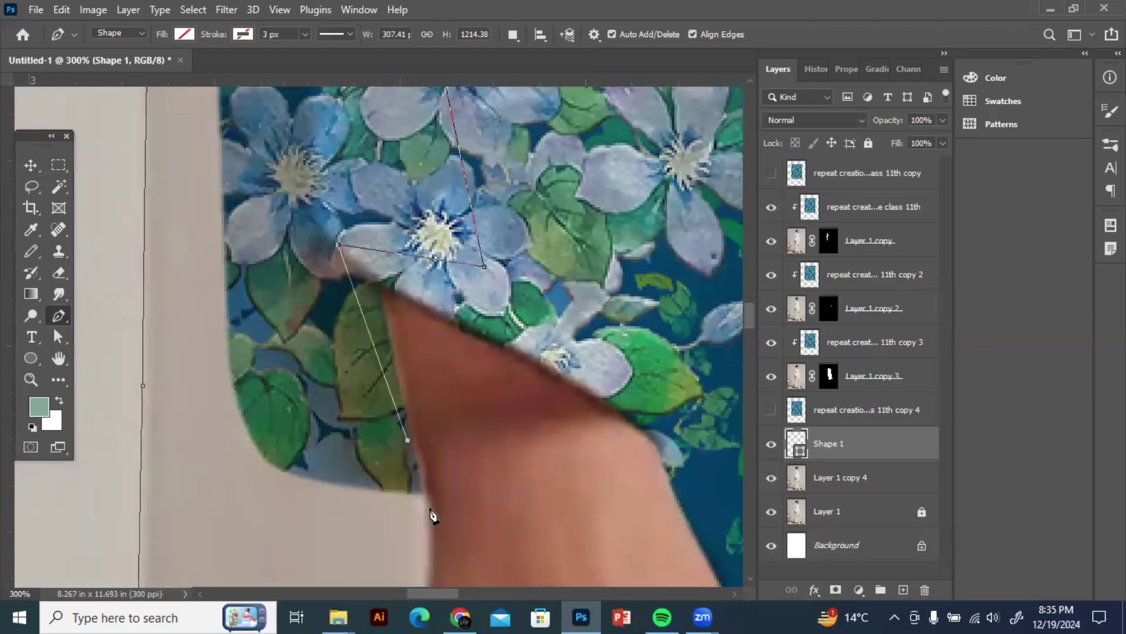
Step: Trace the path down the hand's outer edge from the cuff to the little fingertip and close it
{"action": "left_click_drag", "start_coordinate": [433, 512], "coordinate": [430, 284]}
{"action": "left_click_drag", "start_coordinate": [420, 414], "coordinate": [410, 501]}
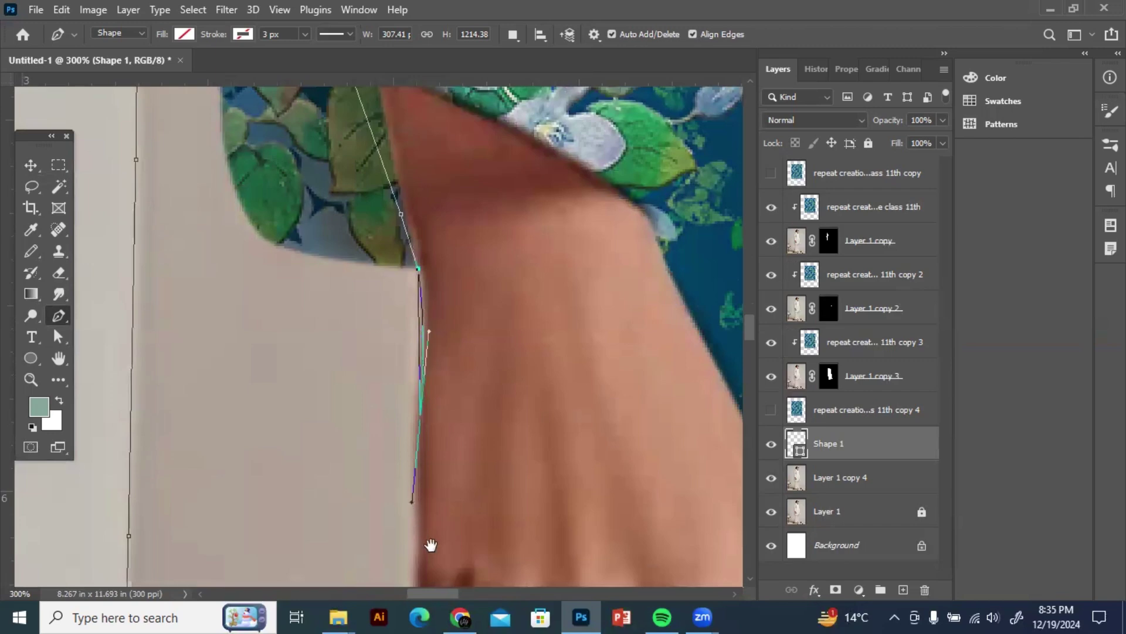
{"action": "left_click_drag", "start_coordinate": [430, 546], "coordinate": [430, 318]}
{"action": "left_click_drag", "start_coordinate": [420, 467], "coordinate": [424, 308]}
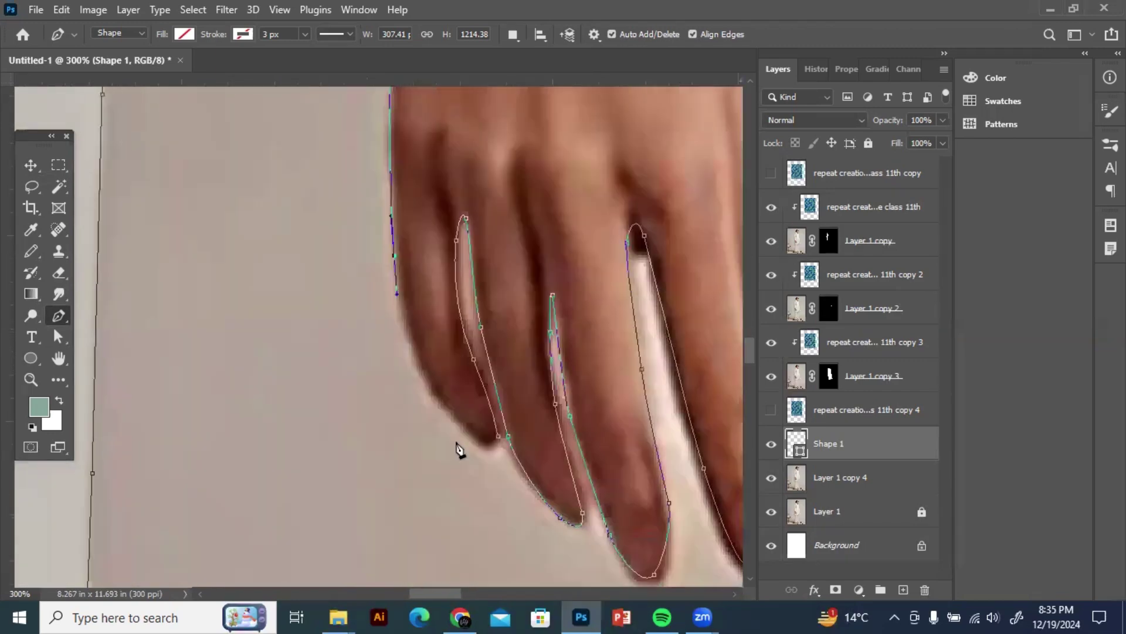
{"action": "left_click_drag", "start_coordinate": [456, 419], "coordinate": [495, 462]}
{"action": "scroll", "coordinate": [508, 412], "scroll_direction": "down", "scroll_amount": 3}
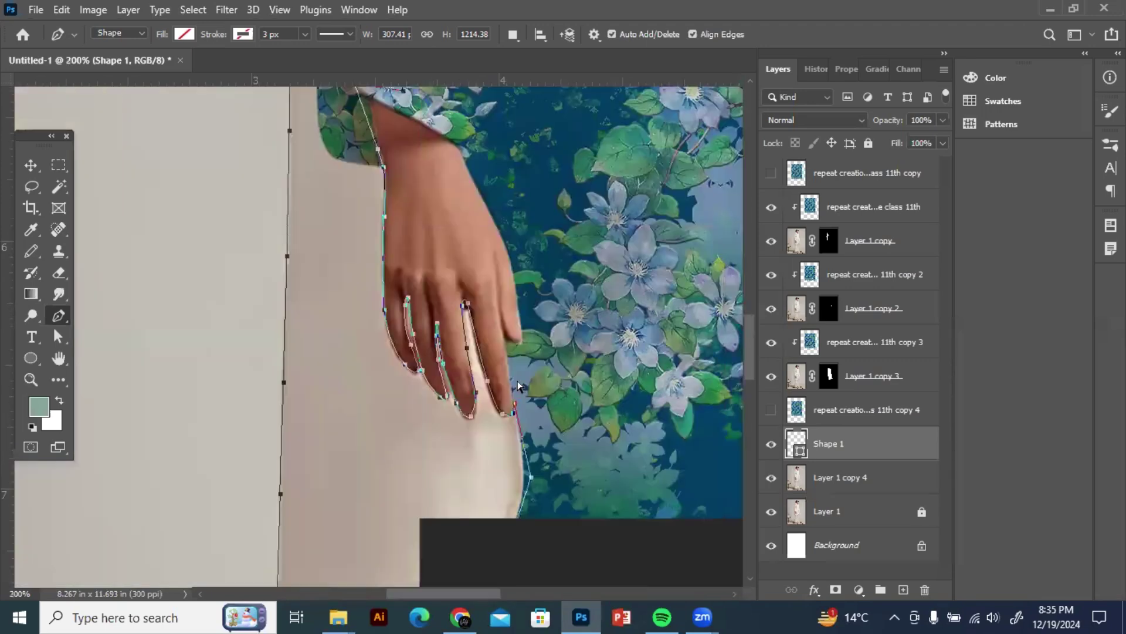
Step: Convert the closed side-panel path into a new anti-aliased selection with a 0.6-pixel feather radius
{"action": "scroll", "coordinate": [494, 378], "scroll_direction": "down", "scroll_amount": 2}
{"action": "right_click", "coordinate": [386, 382]}
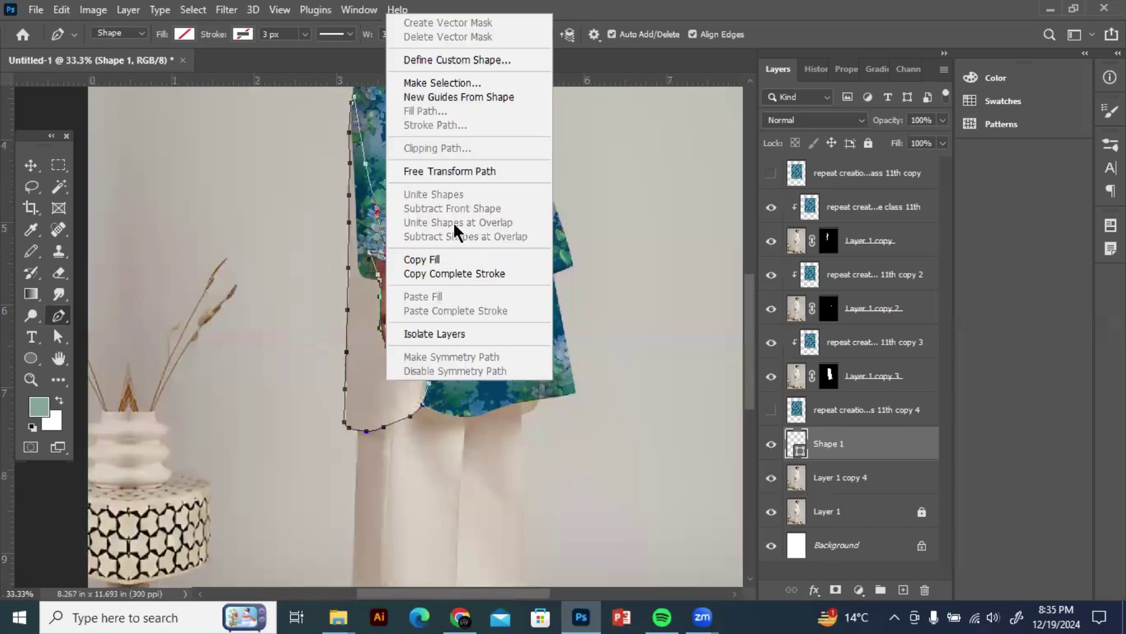
{"action": "left_click", "coordinate": [443, 83]}
{"action": "left_click", "coordinate": [653, 170]}
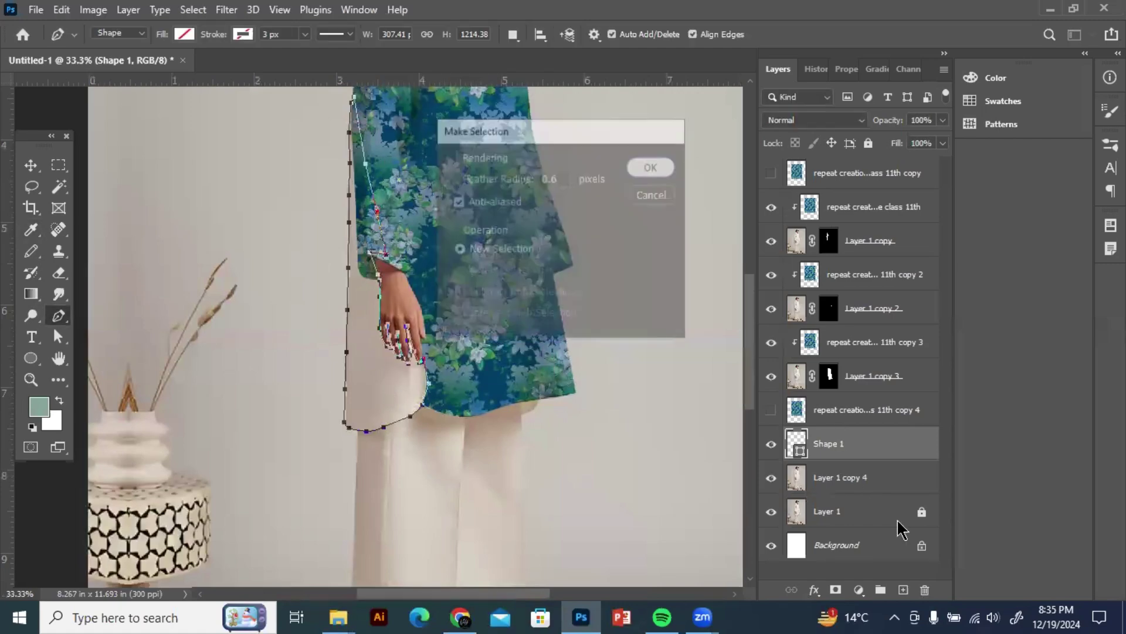
Step: Delete the Shape 1 layer and mask Layer 1 copy 4 with the side-panel selection
{"action": "left_click", "coordinate": [926, 590]}
{"action": "left_click", "coordinate": [836, 590]}
Step: Show the hidden pattern layer copy 4, clip it to the masked Layer 1 copy 4 and set it to Multiply
{"action": "left_click", "coordinate": [770, 410]}
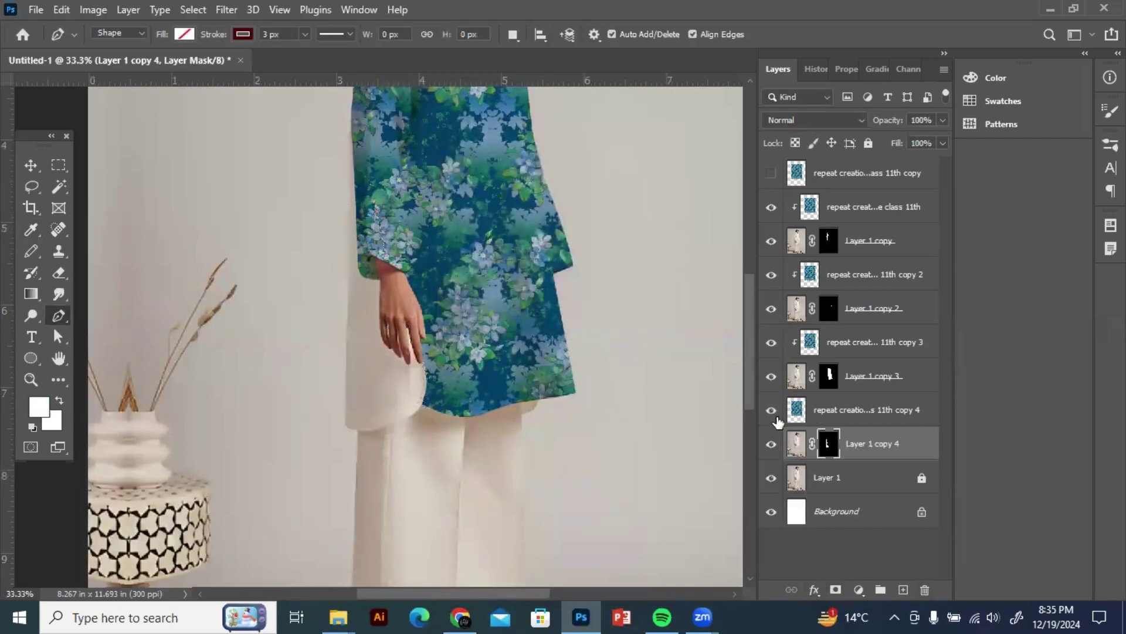
{"action": "right_click", "coordinate": [822, 412]}
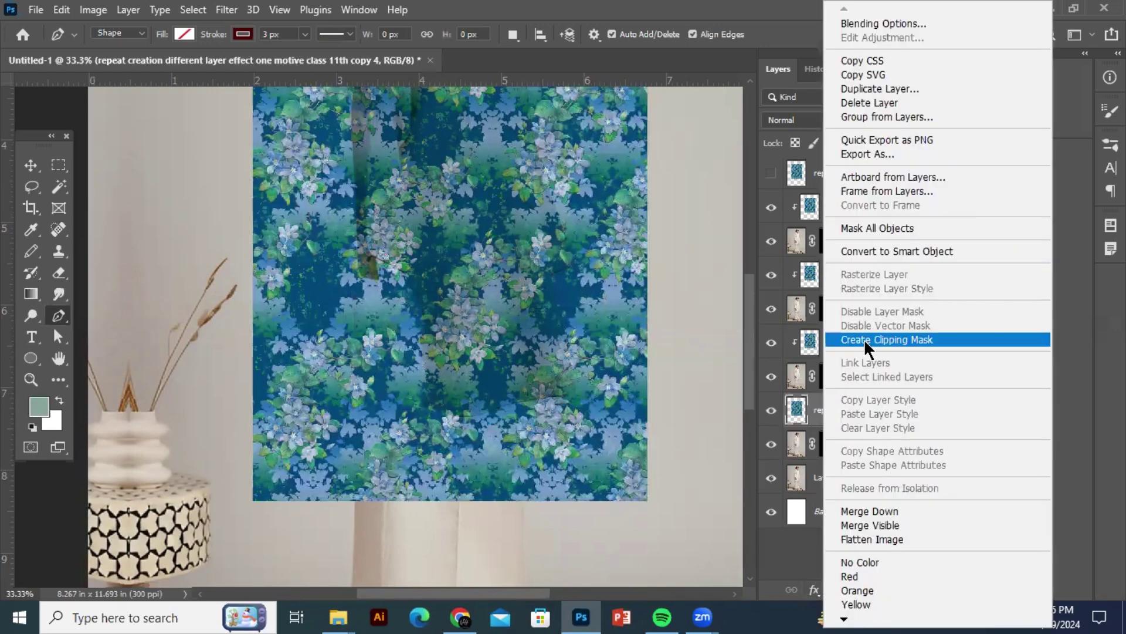
{"action": "left_click", "coordinate": [865, 339]}
{"action": "left_click", "coordinate": [812, 120]}
{"action": "left_click", "coordinate": [786, 183]}
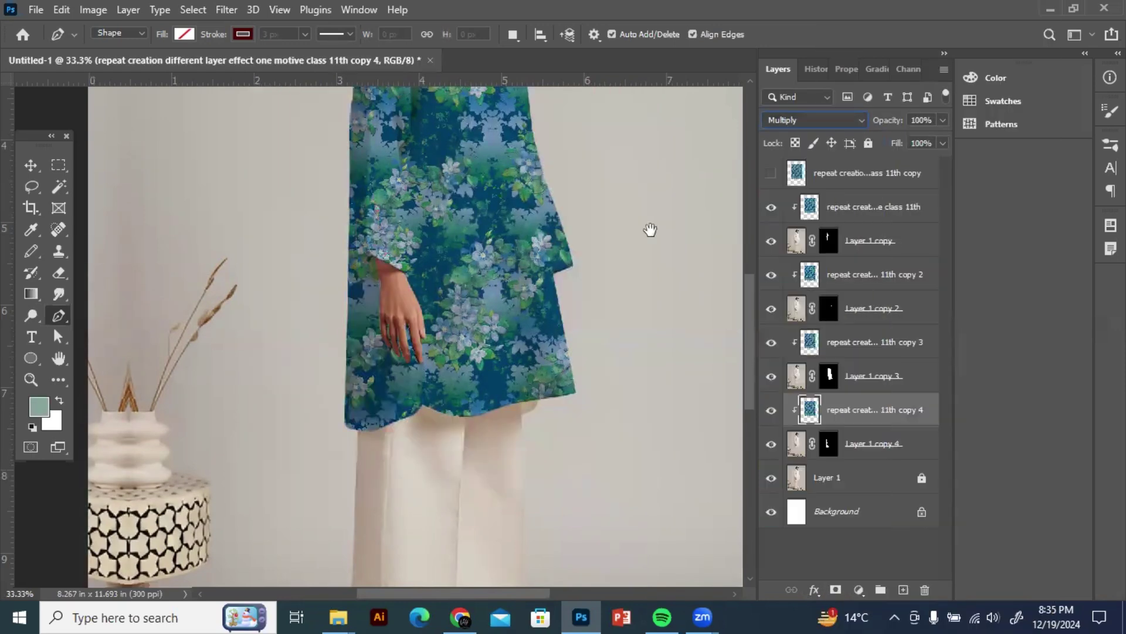
Step: Inspect the patterned tunic as a whole, then the sleeve, cuff and fingers up close for leftover edges
{"action": "left_click_drag", "start_coordinate": [466, 272], "coordinate": [462, 344]}
{"action": "key", "text": "ctrl+minus"}
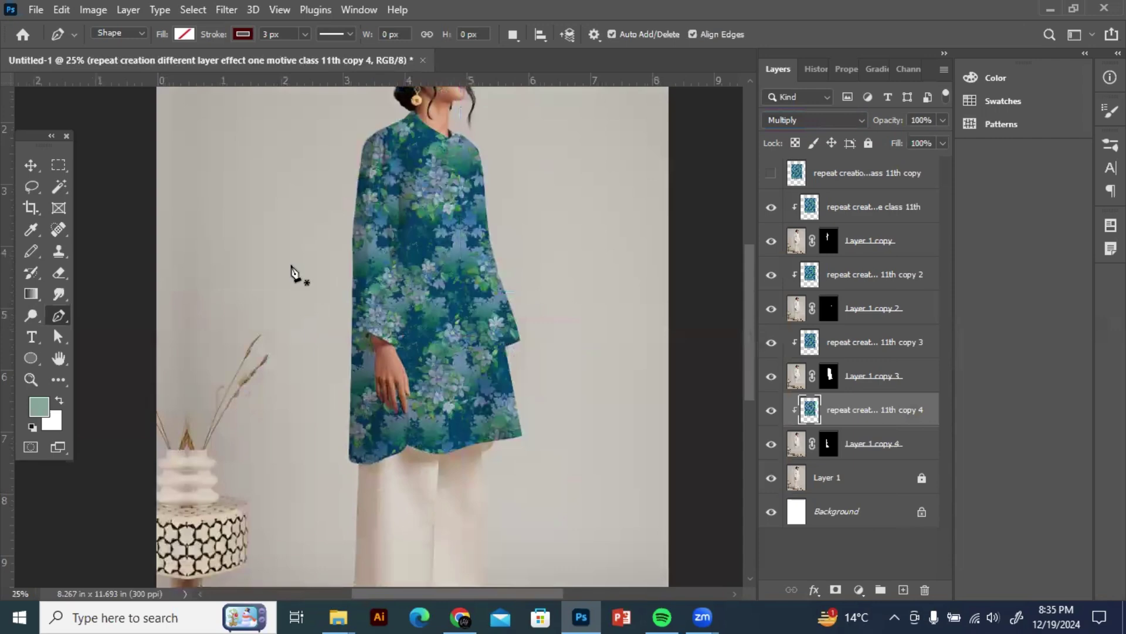
{"action": "left_click", "coordinate": [30, 172]}
{"action": "left_click_drag", "start_coordinate": [441, 175], "coordinate": [434, 211]}
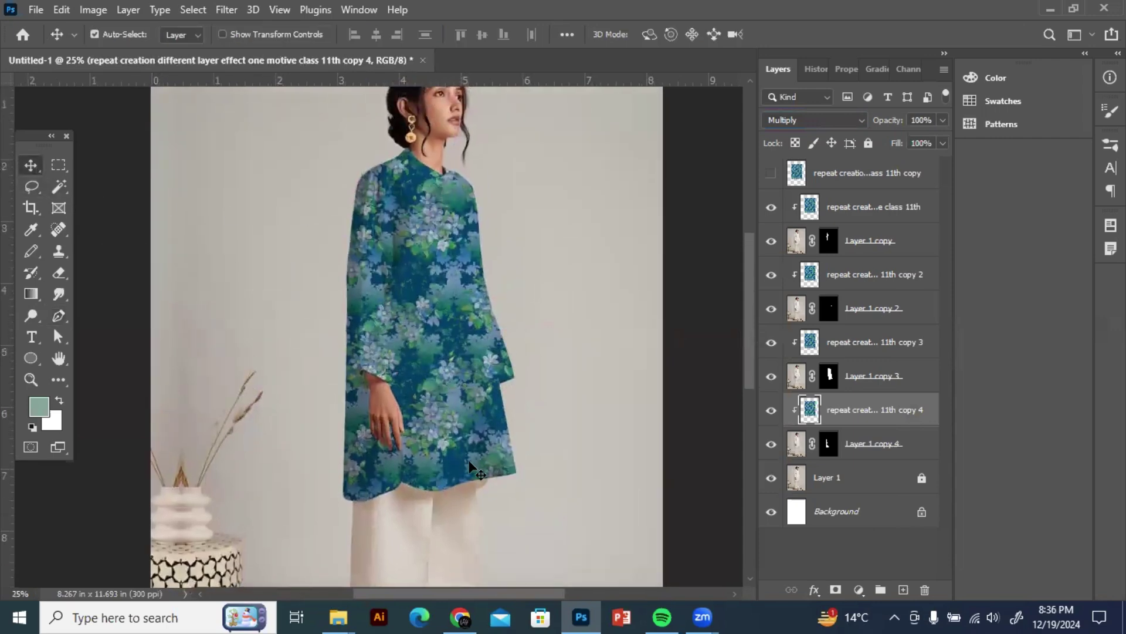
{"action": "scroll", "coordinate": [486, 474], "scroll_direction": "up", "scroll_amount": 7}
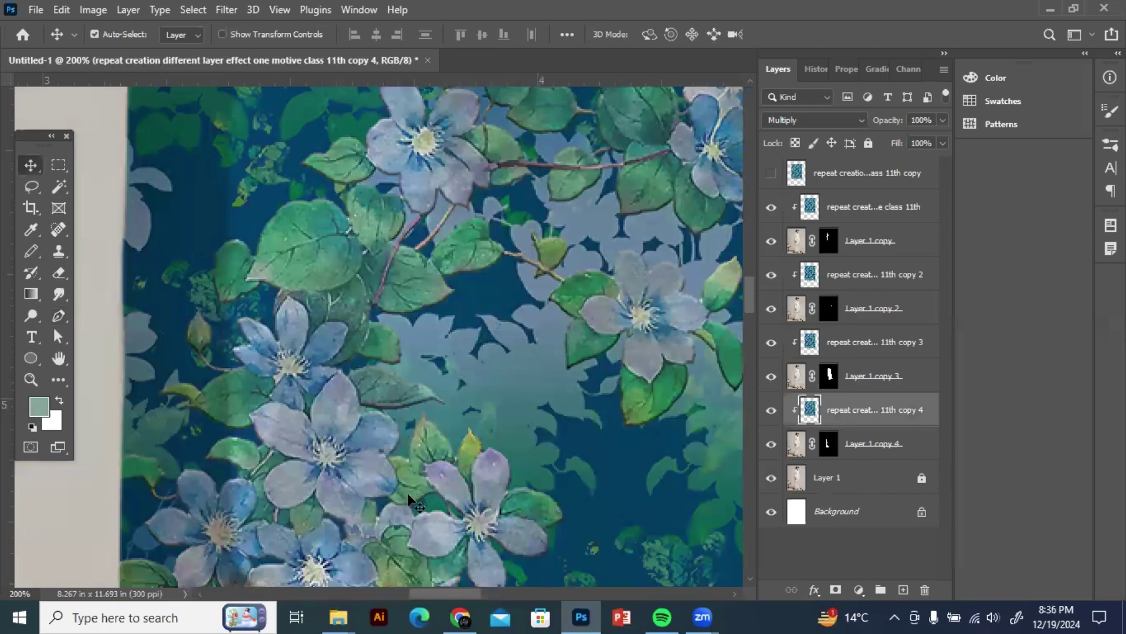
{"action": "left_click_drag", "start_coordinate": [410, 495], "coordinate": [429, 434]}
{"action": "key", "text": "ctrl+z"}
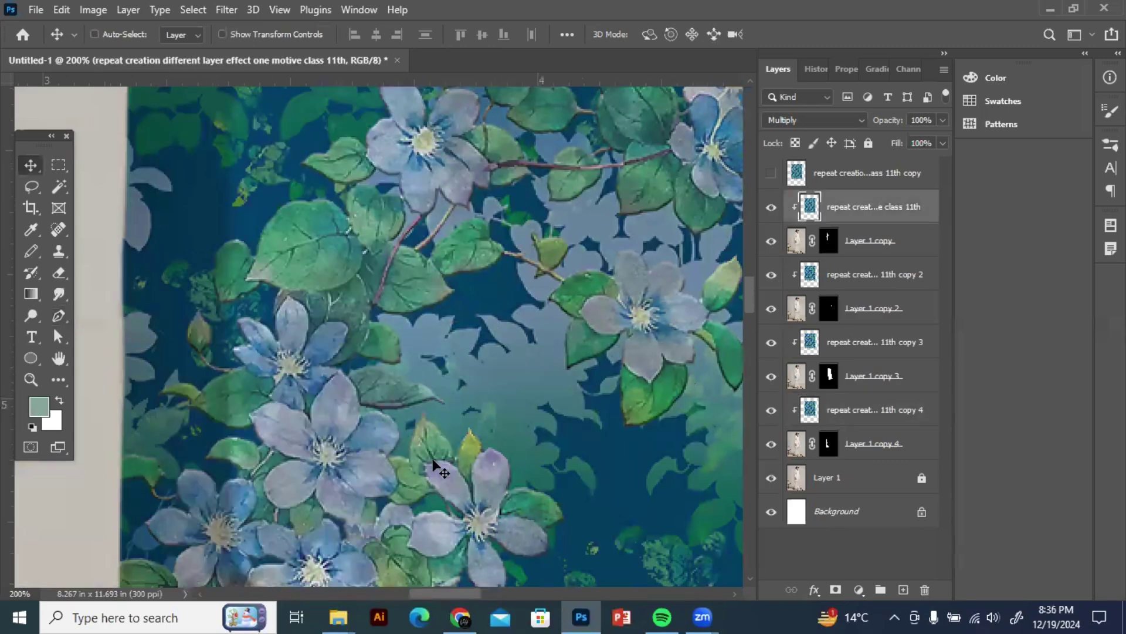
{"action": "left_click_drag", "start_coordinate": [434, 515], "coordinate": [485, 308]}
{"action": "left_click_drag", "start_coordinate": [432, 469], "coordinate": [387, 255]}
{"action": "scroll", "coordinate": [370, 469], "scroll_direction": "down", "scroll_amount": 3}
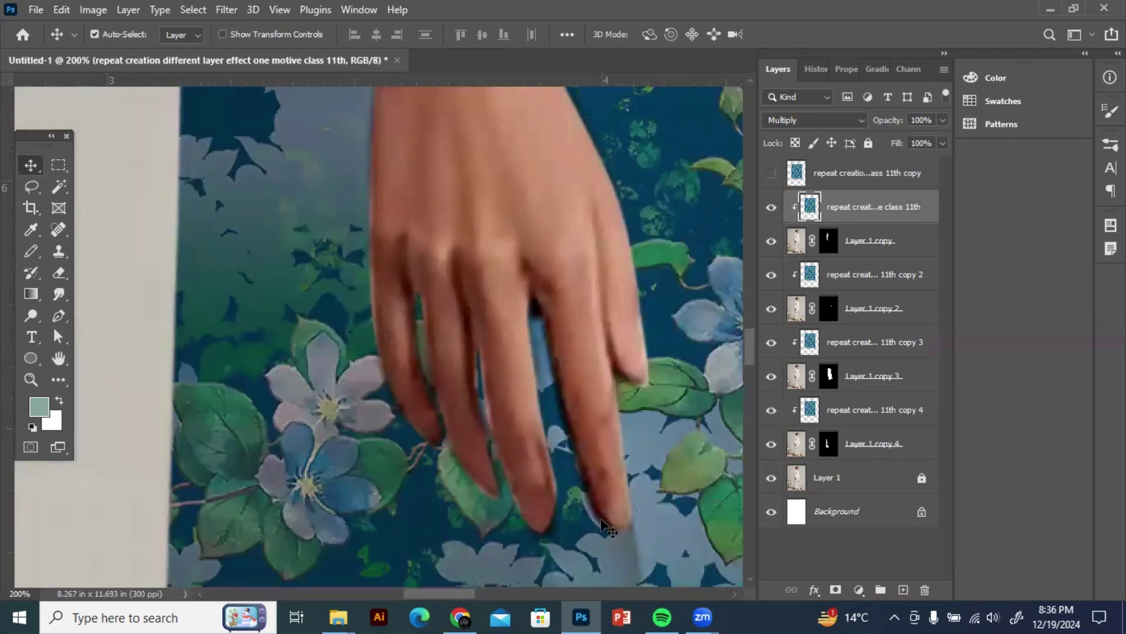
{"action": "left_click_drag", "start_coordinate": [467, 473], "coordinate": [395, 355]}
{"action": "left_click_drag", "start_coordinate": [575, 455], "coordinate": [447, 301]}
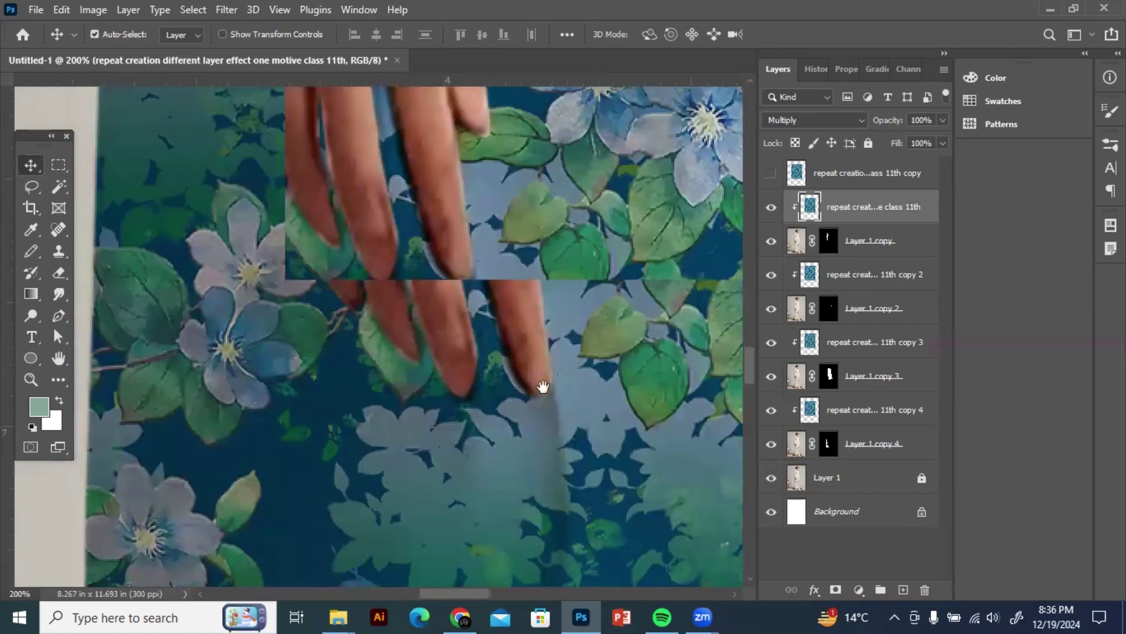
Step: Check the tunic's hem, far side edge and neckline up close for light fringes around the pattern
{"action": "left_click_drag", "start_coordinate": [675, 420], "coordinate": [375, 415]}
{"action": "left_click_drag", "start_coordinate": [565, 344], "coordinate": [329, 443]}
{"action": "left_click_drag", "start_coordinate": [640, 176], "coordinate": [410, 369]}
{"action": "left_click_drag", "start_coordinate": [352, 117], "coordinate": [490, 487]}
{"action": "left_click_drag", "start_coordinate": [473, 153], "coordinate": [520, 375]}
{"action": "left_click_drag", "start_coordinate": [418, 137], "coordinate": [537, 454]}
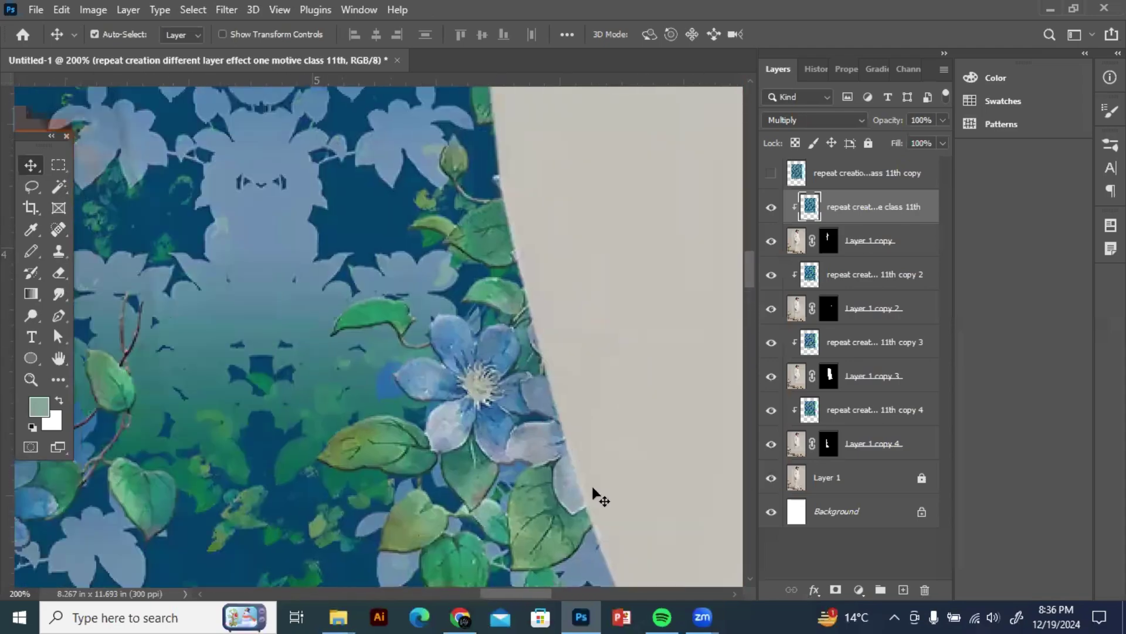
{"action": "scroll", "coordinate": [528, 370], "scroll_direction": "up", "scroll_amount": 9}
{"action": "scroll", "coordinate": [512, 359], "scroll_direction": "left", "scroll_amount": 4}
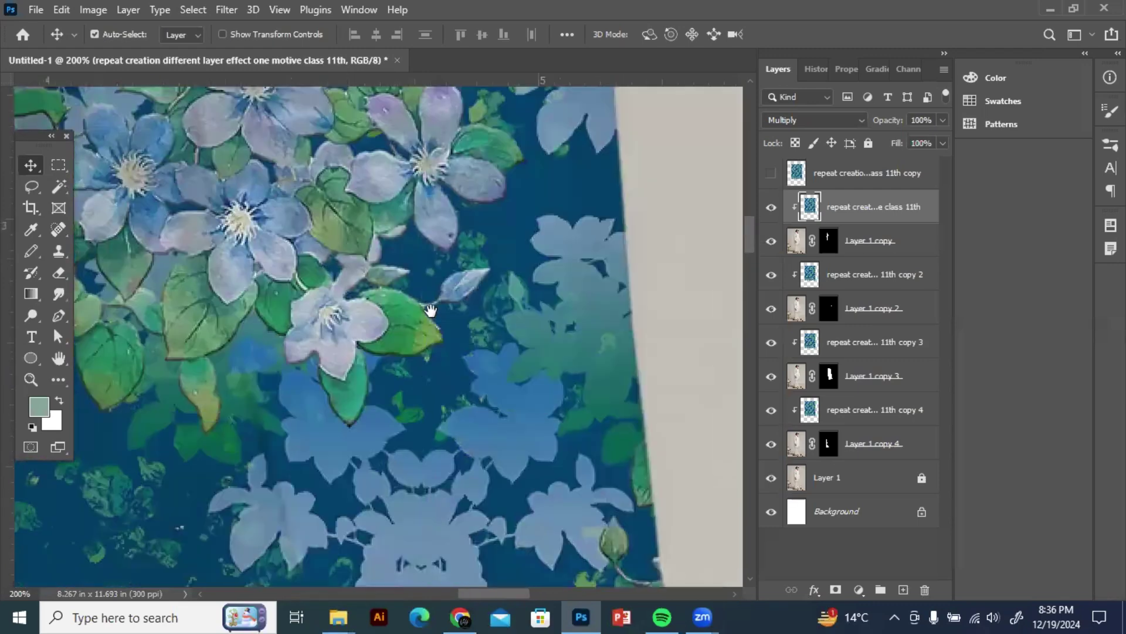
{"action": "scroll", "coordinate": [394, 190], "scroll_direction": "up", "scroll_amount": 9}
{"action": "scroll", "coordinate": [340, 205], "scroll_direction": "left", "scroll_amount": 4}
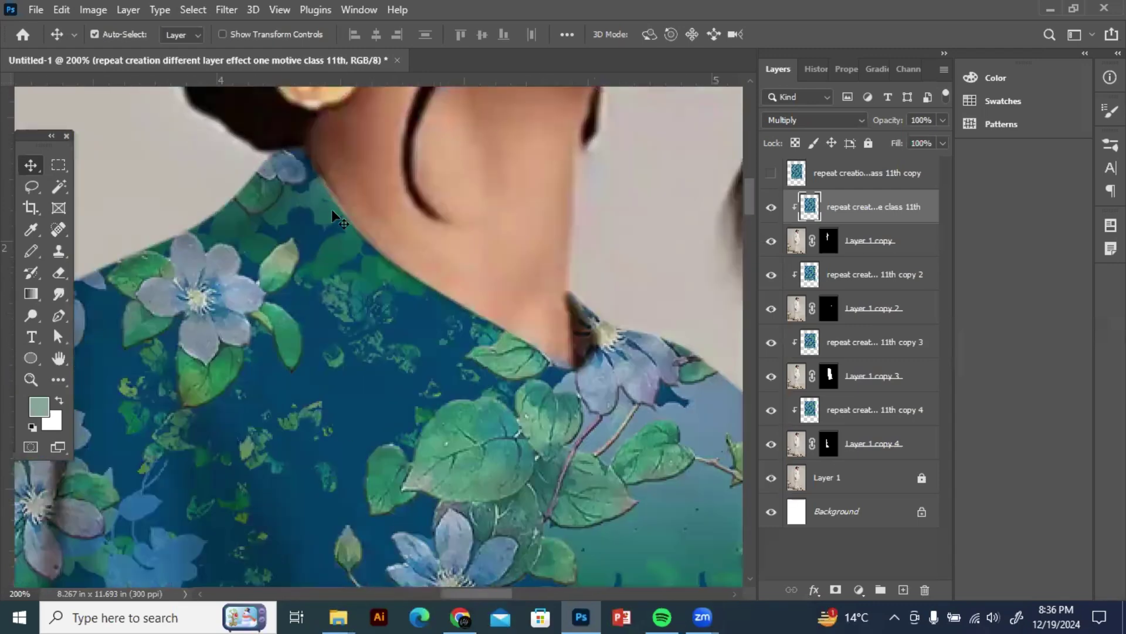
Step: Unlock the original photo layer, Layer 1, for retouching
{"action": "left_click", "coordinate": [834, 481]}
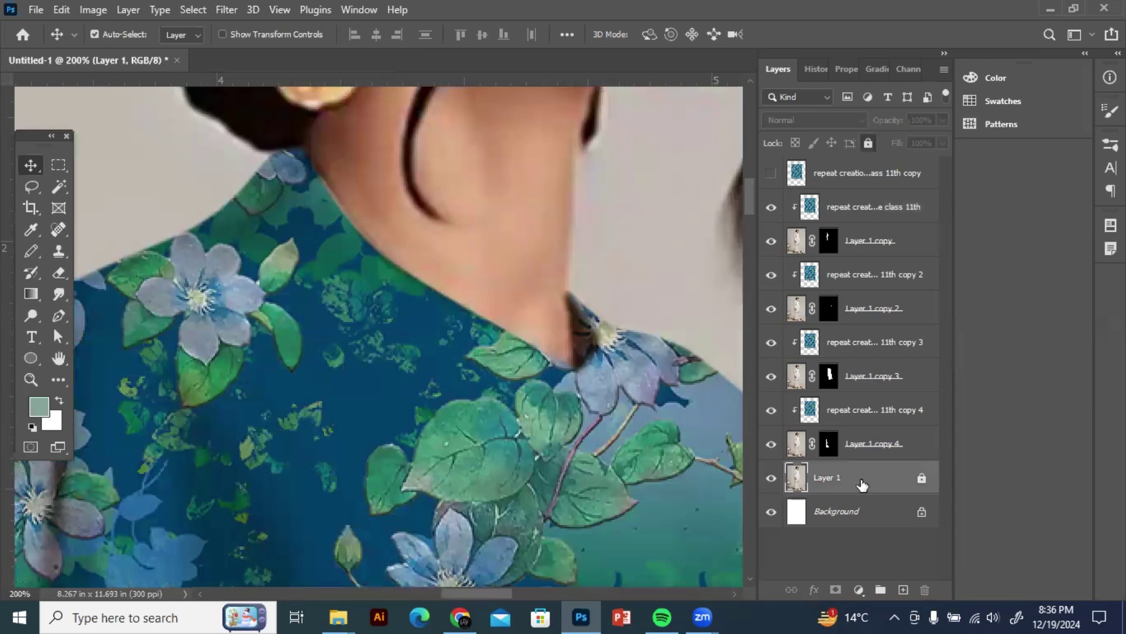
{"action": "left_click", "coordinate": [771, 477]}
{"action": "left_click", "coordinate": [922, 479]}
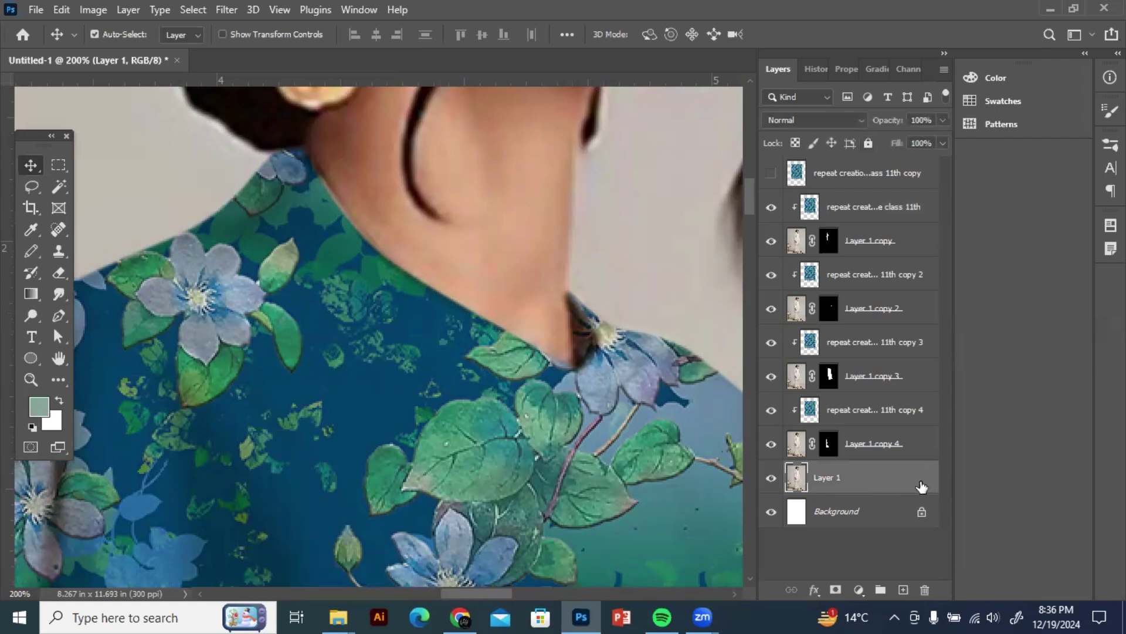
Step: Smudge the light fringe along the neckline on Layer 1 with a 50-pixel Smudge brush at 100% strength
{"action": "left_click", "coordinate": [59, 295]}
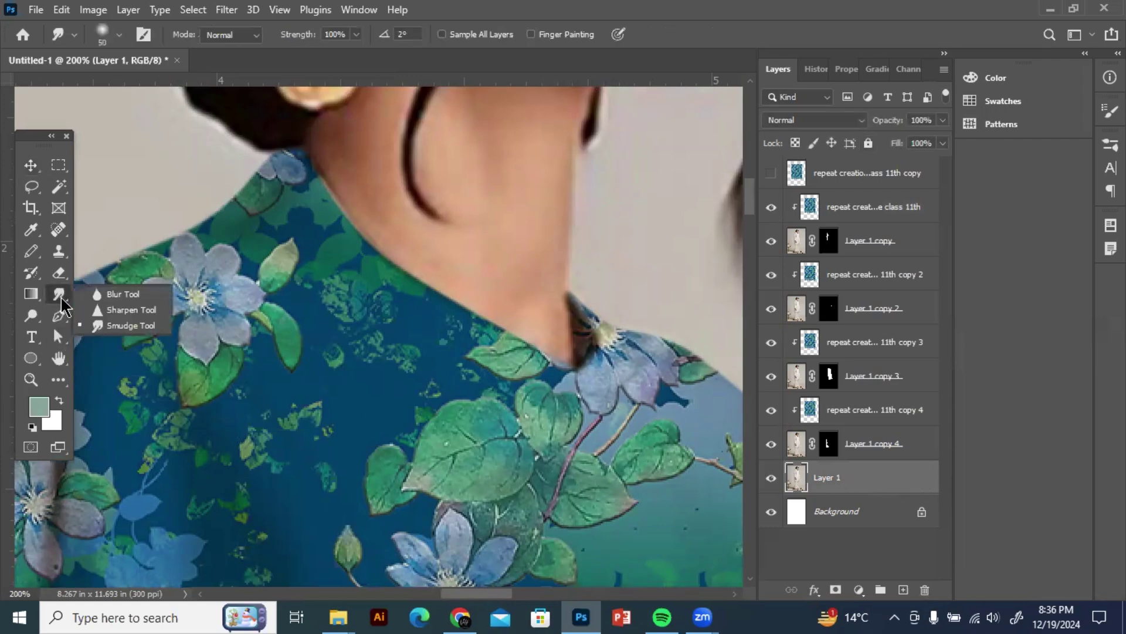
{"action": "left_click", "coordinate": [117, 332]}
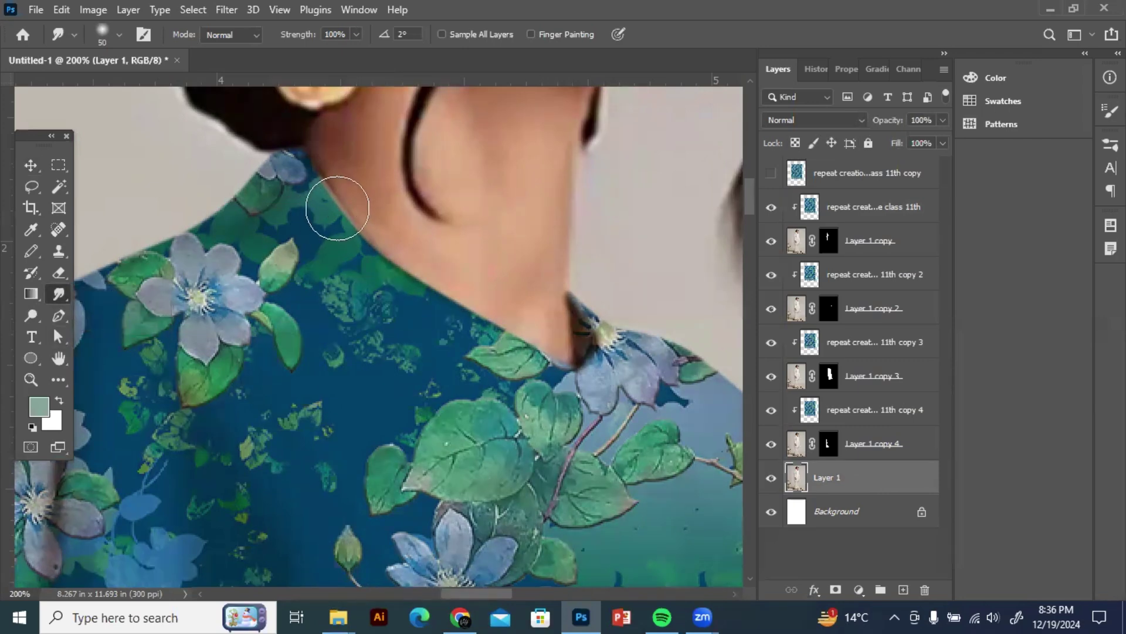
{"action": "mouse_move", "coordinate": [321, 200]}
{"action": "left_mouse_down"}
{"action": "mouse_move", "coordinate": [310, 231]}
{"action": "mouse_move", "coordinate": [326, 259]}
{"action": "mouse_move", "coordinate": [310, 238]}
{"action": "mouse_move", "coordinate": [359, 297]}
{"action": "left_mouse_up"}
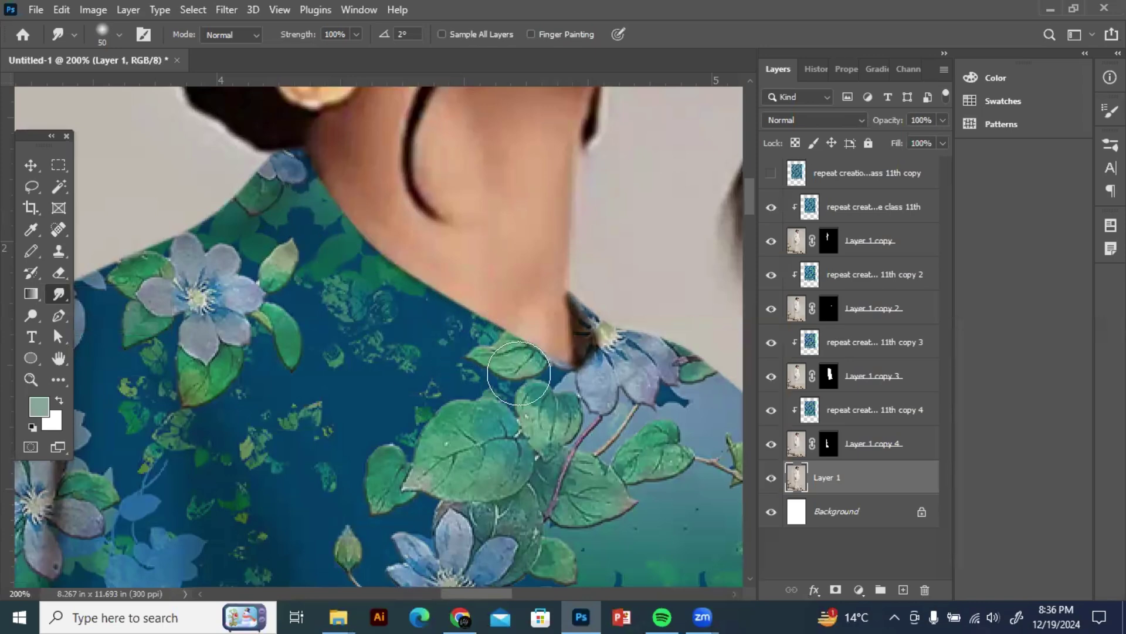
{"action": "mouse_move", "coordinate": [564, 352]}
{"action": "left_mouse_down"}
{"action": "mouse_move", "coordinate": [584, 355]}
{"action": "mouse_move", "coordinate": [584, 335]}
{"action": "left_mouse_up"}
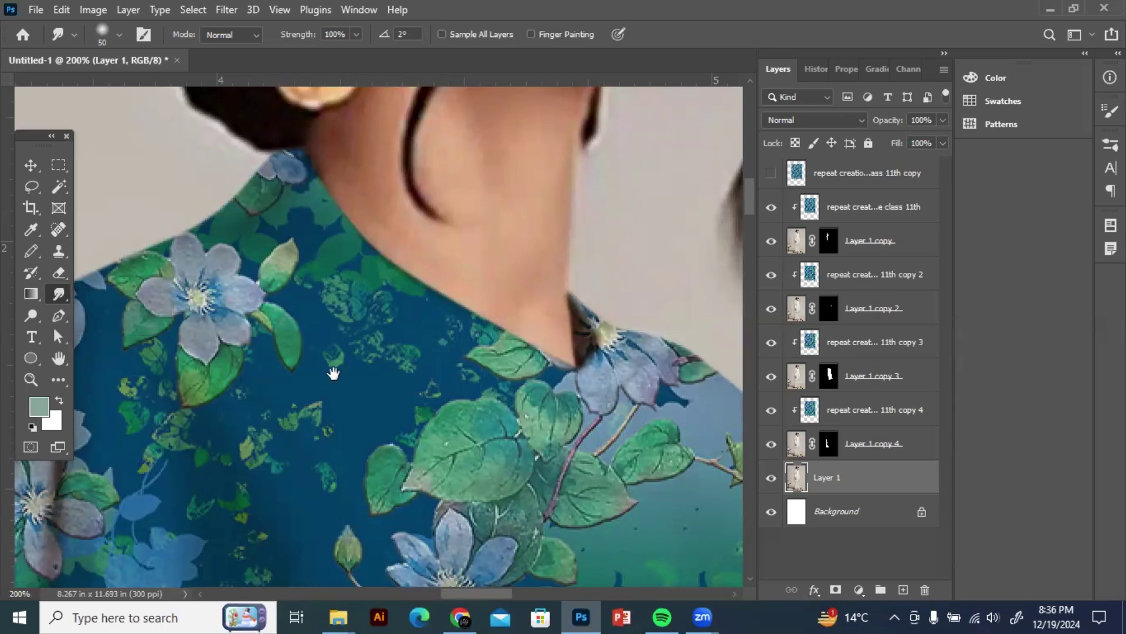
Step: Smudge Layer 1 along the back of the collar and around the shoulder's outer edge
{"action": "left_click_drag", "start_coordinate": [332, 372], "coordinate": [419, 416]}
{"action": "mouse_move", "coordinate": [390, 206]}
{"action": "left_mouse_down"}
{"action": "mouse_move", "coordinate": [374, 196]}
{"action": "mouse_move", "coordinate": [356, 245]}
{"action": "left_mouse_up"}
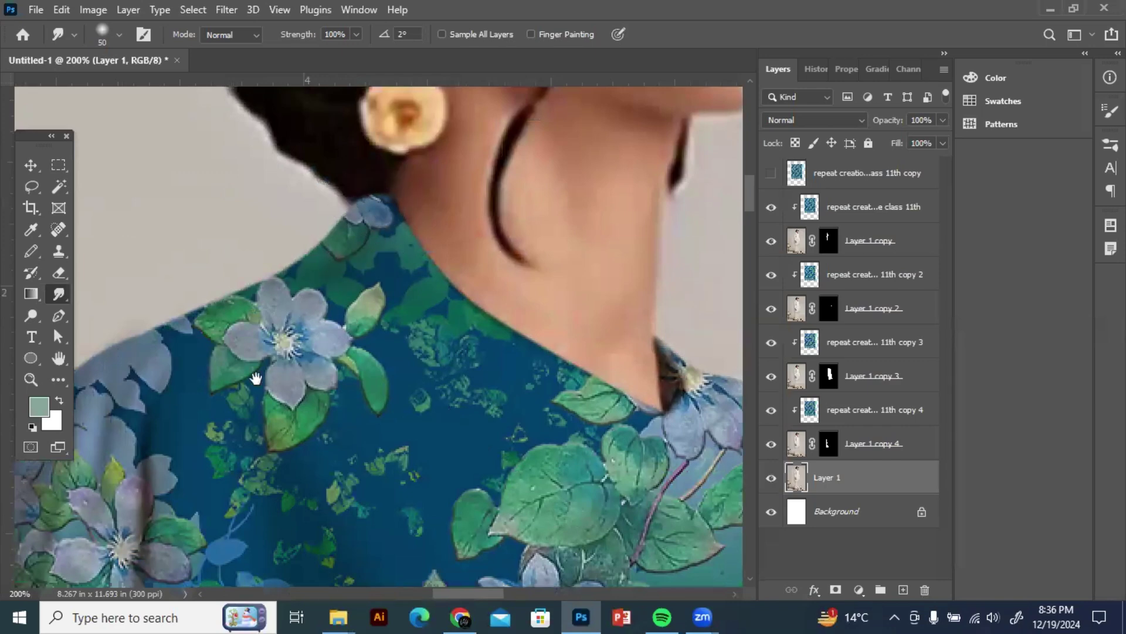
{"action": "left_click_drag", "start_coordinate": [256, 378], "coordinate": [463, 279]}
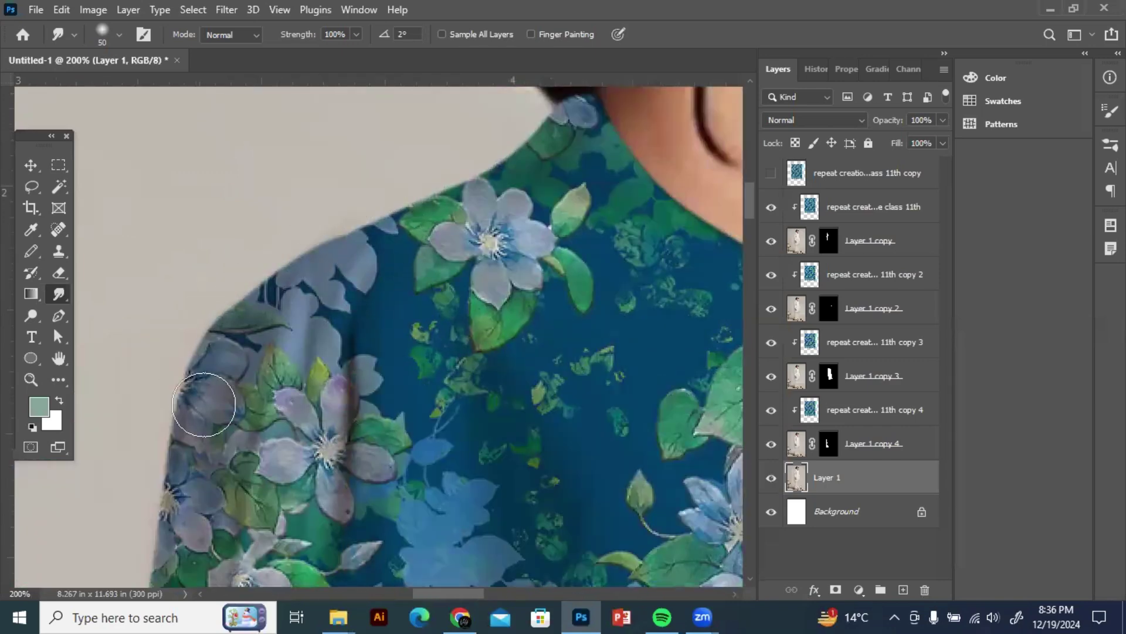
{"action": "left_click_drag", "start_coordinate": [197, 409], "coordinate": [321, 275]}
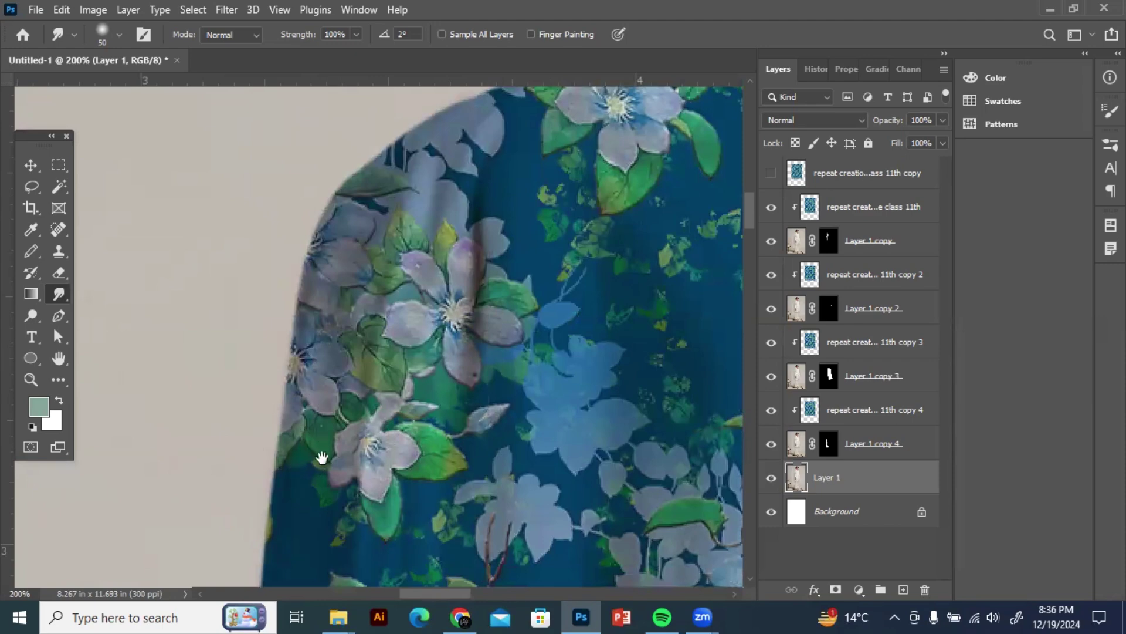
Step: Smudge Layer 1 down the sleeve's outer edge and the side panel beside it to the cuff level
{"action": "scroll", "coordinate": [322, 452], "scroll_direction": "down", "scroll_amount": 2}
{"action": "scroll", "coordinate": [323, 452], "scroll_direction": "left", "scroll_amount": 2}
{"action": "mouse_move", "coordinate": [322, 334]}
{"action": "left_mouse_down"}
{"action": "mouse_move", "coordinate": [324, 500]}
{"action": "mouse_move", "coordinate": [353, 354]}
{"action": "left_mouse_up"}
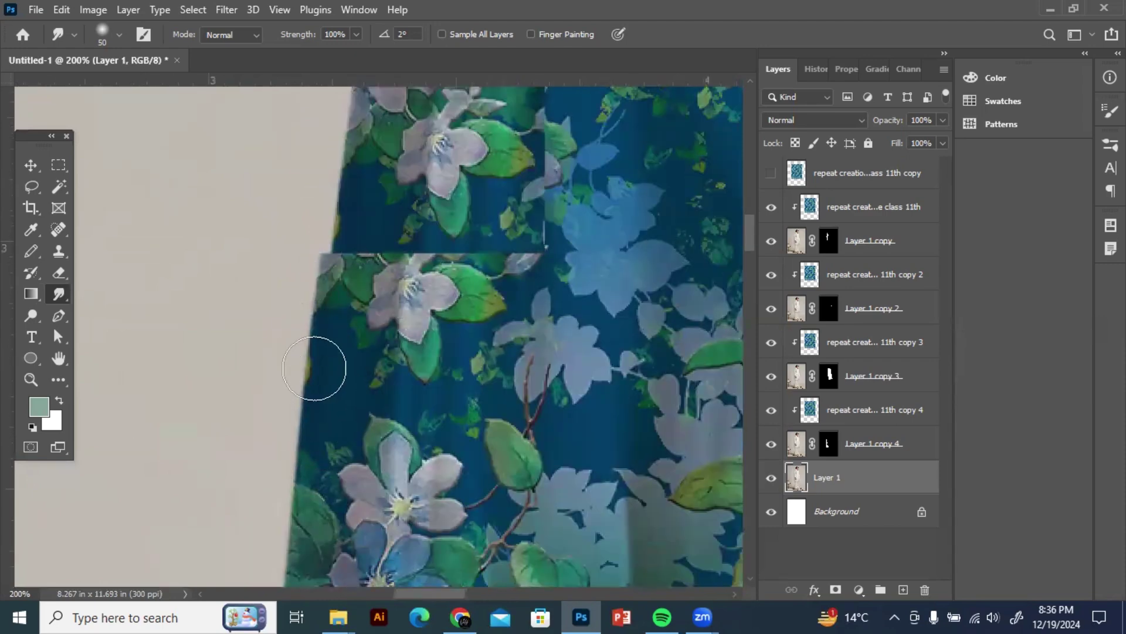
{"action": "left_click_drag", "start_coordinate": [370, 461], "coordinate": [421, 196]}
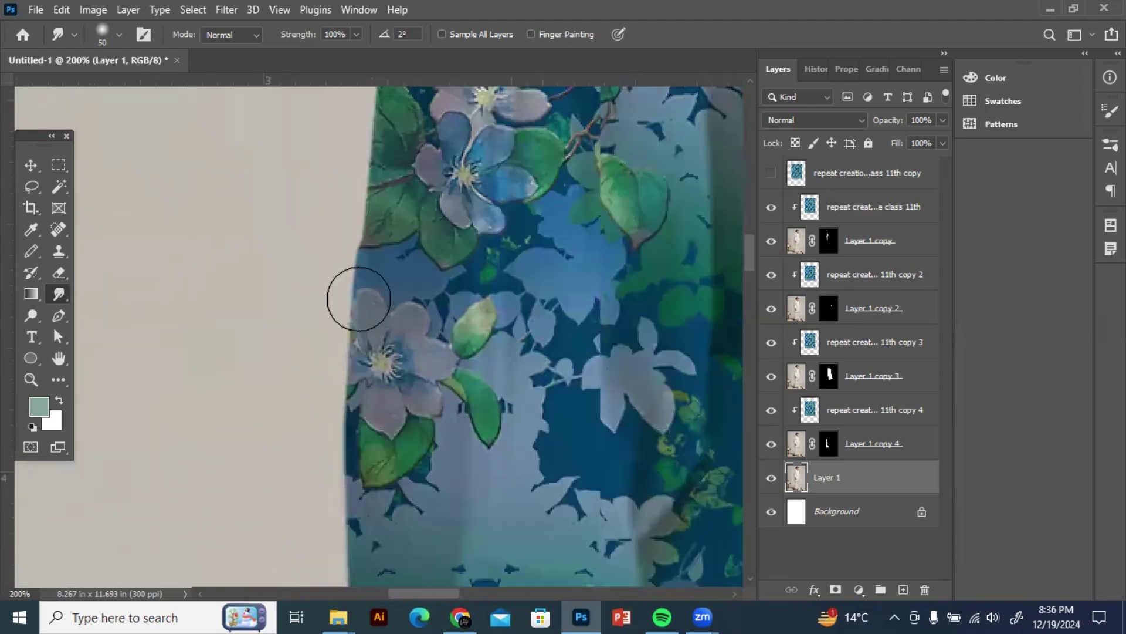
{"action": "left_click_drag", "start_coordinate": [392, 338], "coordinate": [416, 114]}
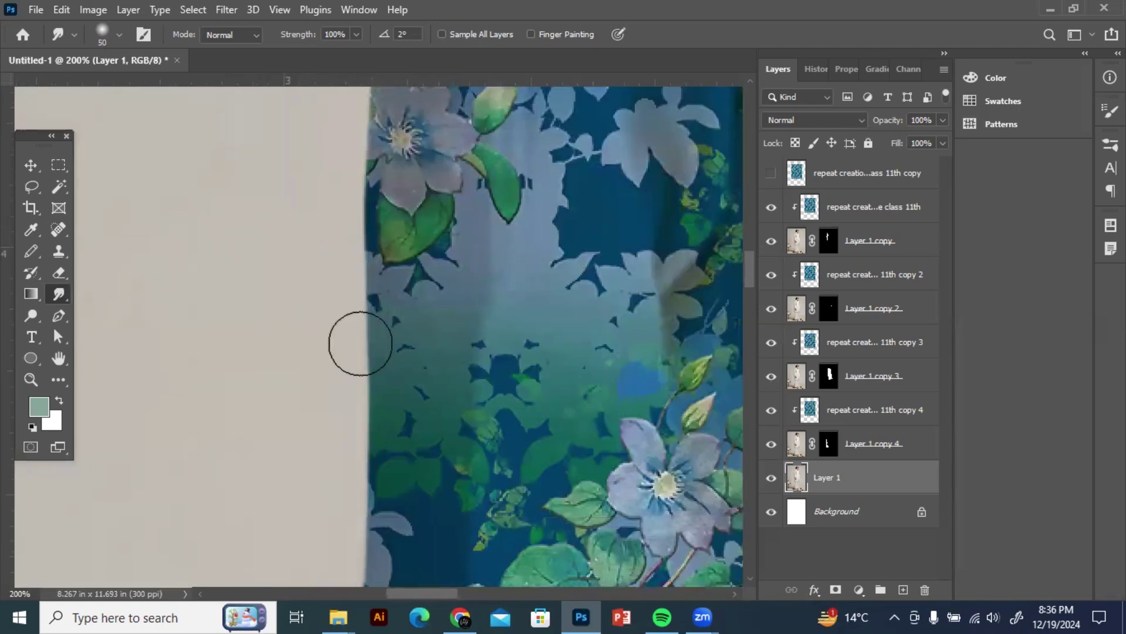
{"action": "mouse_move", "coordinate": [420, 438]}
{"action": "left_mouse_down"}
{"action": "mouse_move", "coordinate": [421, 269]}
{"action": "mouse_move", "coordinate": [438, 173]}
{"action": "left_mouse_up"}
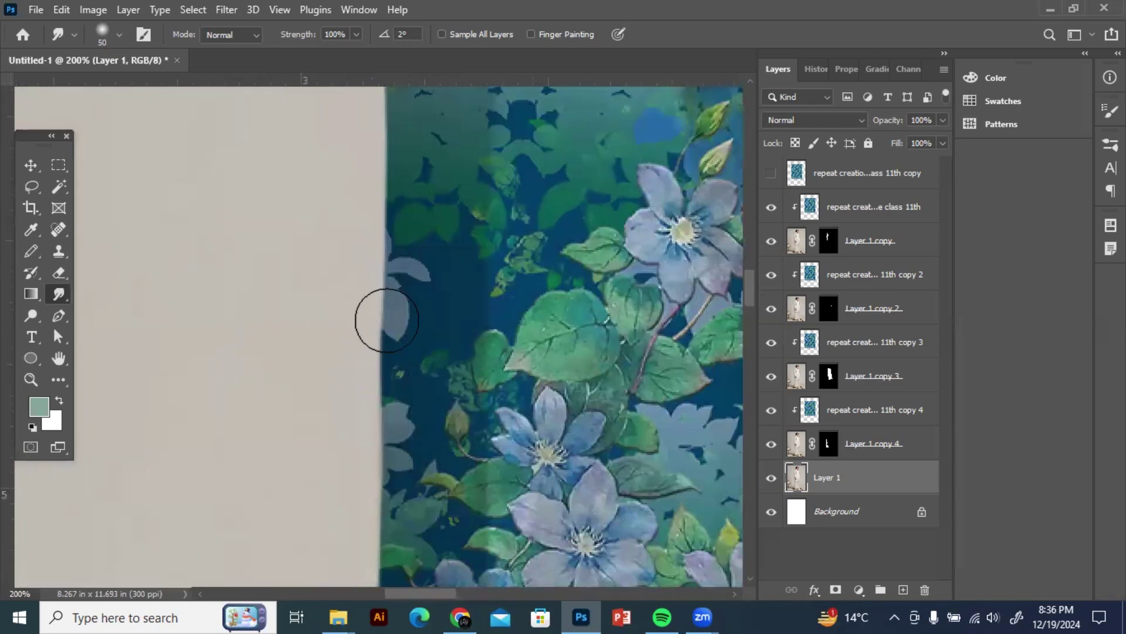
{"action": "mouse_move", "coordinate": [404, 500]}
{"action": "left_mouse_down"}
{"action": "mouse_move", "coordinate": [398, 275]}
{"action": "mouse_move", "coordinate": [365, 377]}
{"action": "mouse_move", "coordinate": [397, 503]}
{"action": "left_mouse_up"}
{"action": "scroll", "coordinate": [365, 327], "scroll_direction": "down", "scroll_amount": 3}
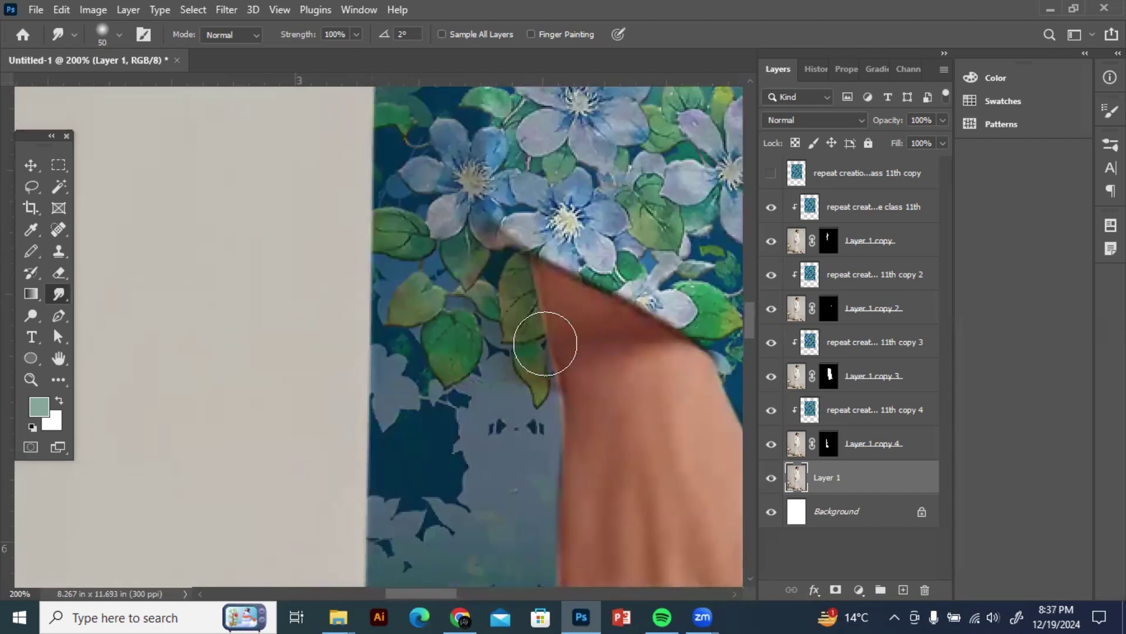
Step: Smudge the light fringe on Layer 1 along the hand's outer edge from the wrist to the little finger's knuckle
{"action": "mouse_move", "coordinate": [555, 350]}
{"action": "left_mouse_down"}
{"action": "mouse_move", "coordinate": [448, 281]}
{"action": "mouse_move", "coordinate": [448, 322]}
{"action": "left_mouse_up"}
{"action": "left_click_drag", "start_coordinate": [448, 508], "coordinate": [440, 367]}
{"action": "mouse_move", "coordinate": [371, 359]}
{"action": "left_mouse_down"}
{"action": "mouse_move", "coordinate": [362, 508]}
{"action": "mouse_move", "coordinate": [380, 487]}
{"action": "left_mouse_up"}
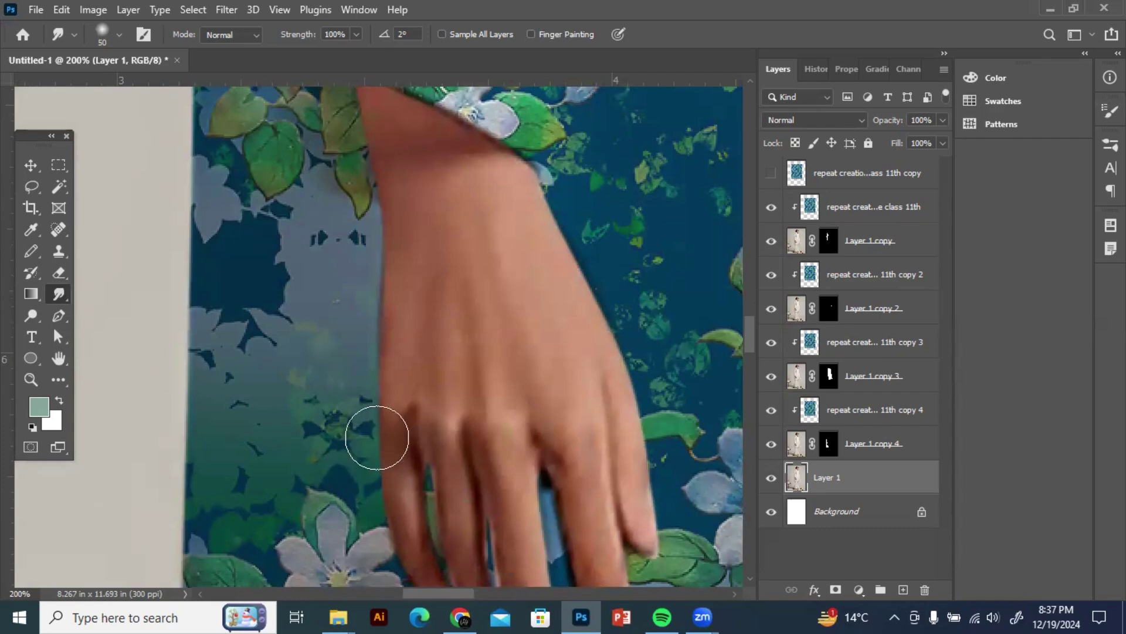
Step: Smudge the light fringe on Layer 1 between the fingers and along their outer edges with a 25-pixel brush
{"action": "key", "text": "bracketleft"}
{"action": "key", "text": "bracketleft"}
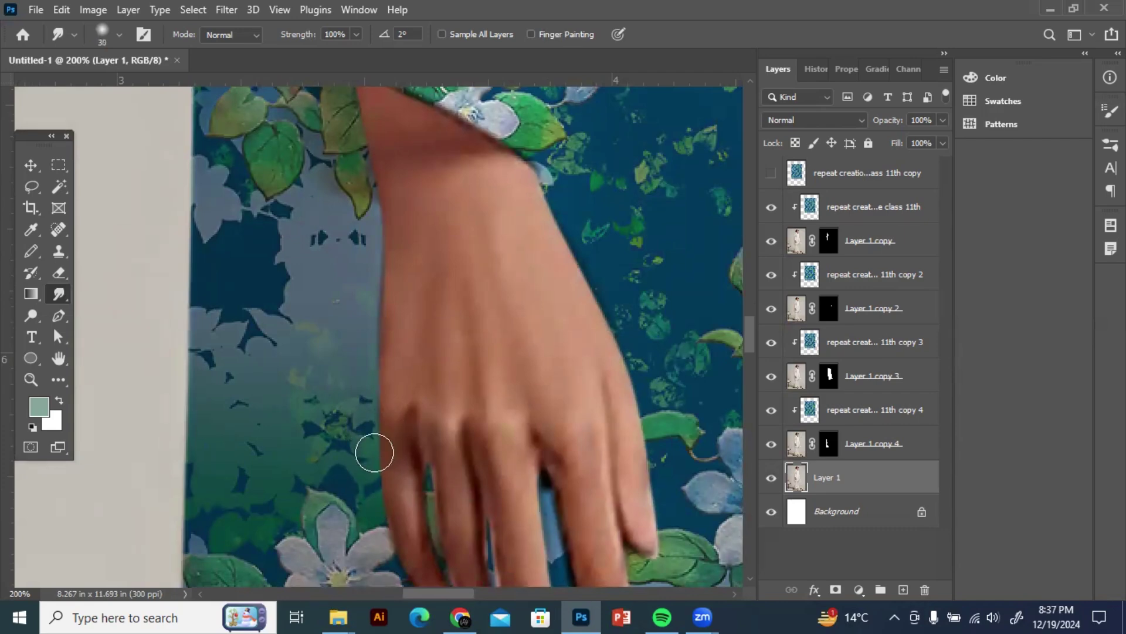
{"action": "left_click_drag", "start_coordinate": [398, 490], "coordinate": [408, 342]}
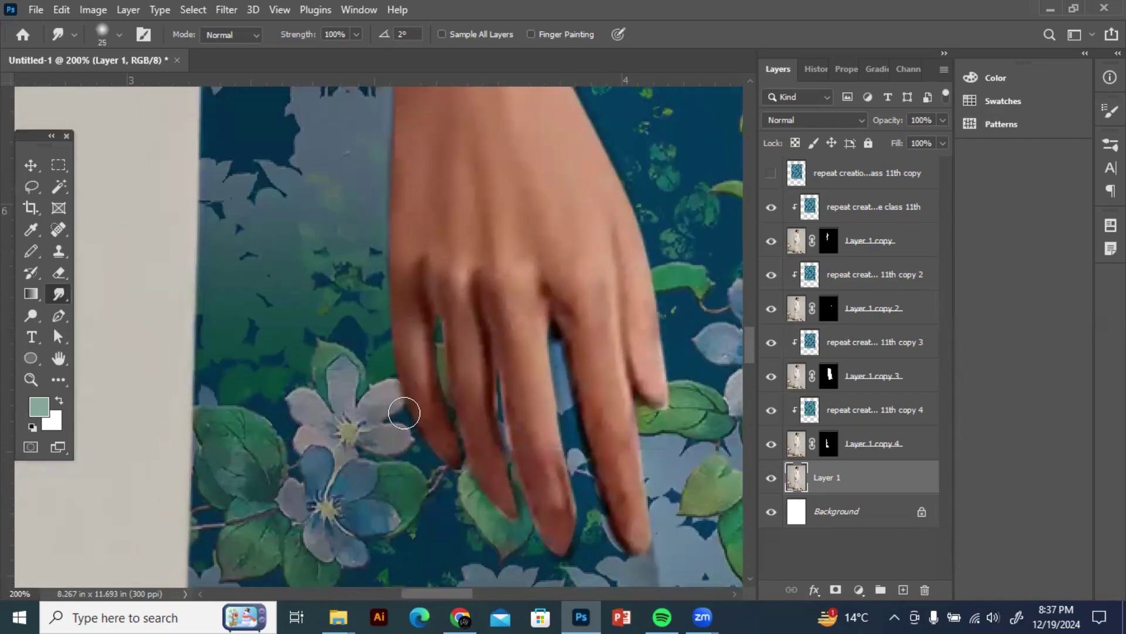
{"action": "left_click_drag", "start_coordinate": [440, 407], "coordinate": [431, 340]}
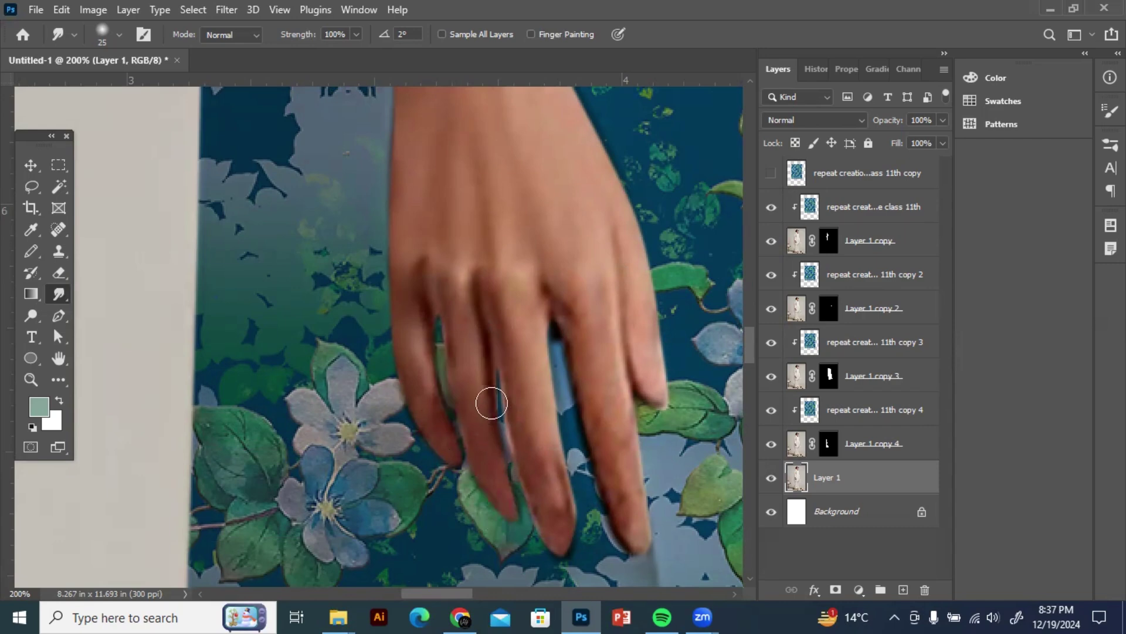
{"action": "left_click_drag", "start_coordinate": [498, 413], "coordinate": [517, 436]}
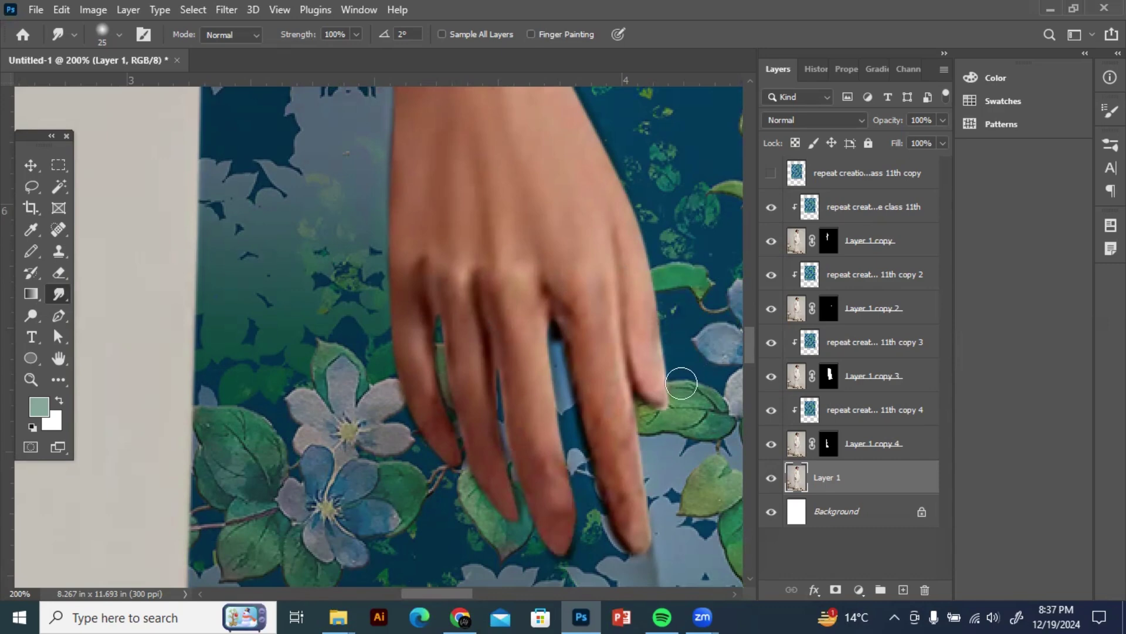
{"action": "left_click_drag", "start_coordinate": [678, 379], "coordinate": [681, 335]}
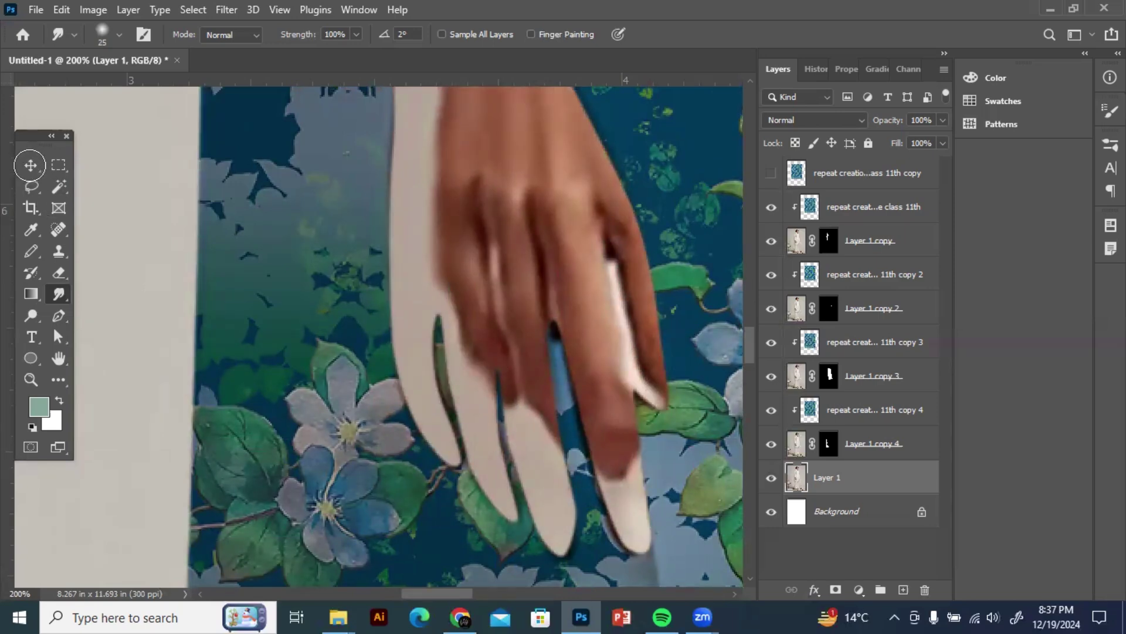
Step: Undo the accidental shift of Layer 1 so the hand realigns with the garment cutout
{"action": "key", "text": "ctrl+minus"}
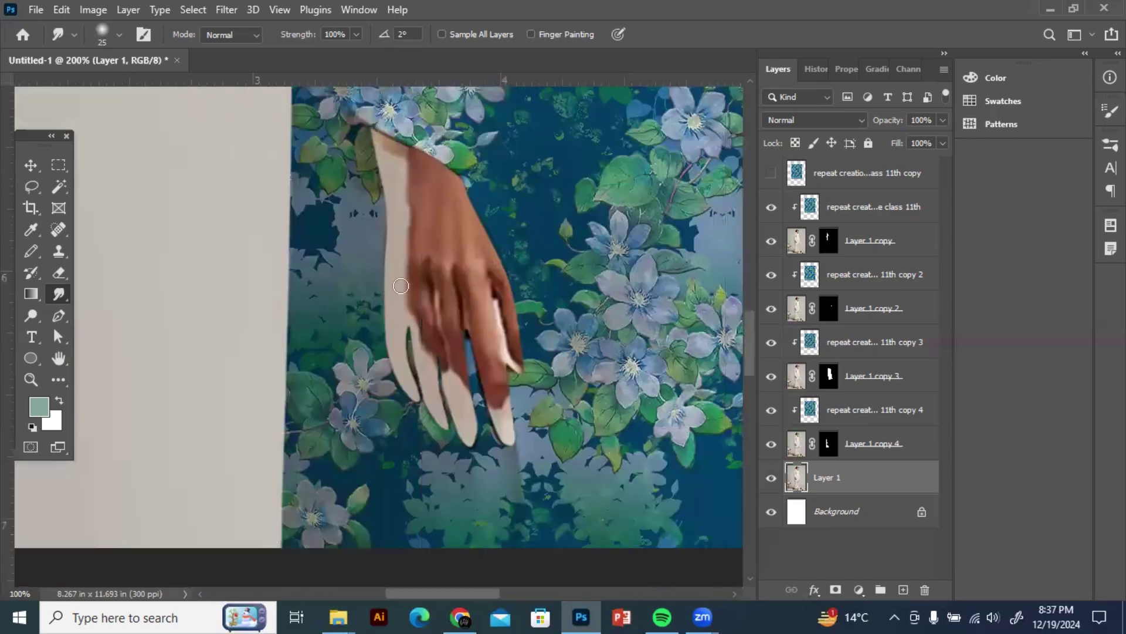
{"action": "key", "text": "v"}
{"action": "left_click_drag", "start_coordinate": [410, 255], "coordinate": [422, 287]}
{"action": "key", "text": "ctrl+minus"}
{"action": "key", "text": "ctrl+z"}
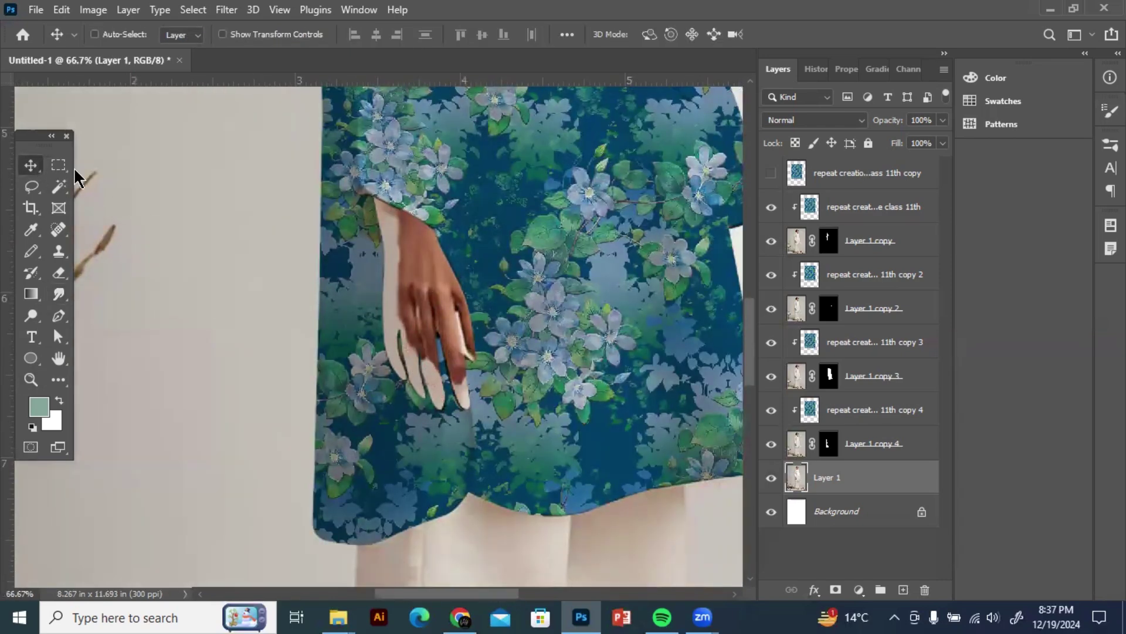
{"action": "key", "text": "ctrl"}
{"action": "left_click", "coordinate": [772, 483]}
{"action": "left_click", "coordinate": [772, 483]}
{"action": "key", "text": "ctrl+z"}
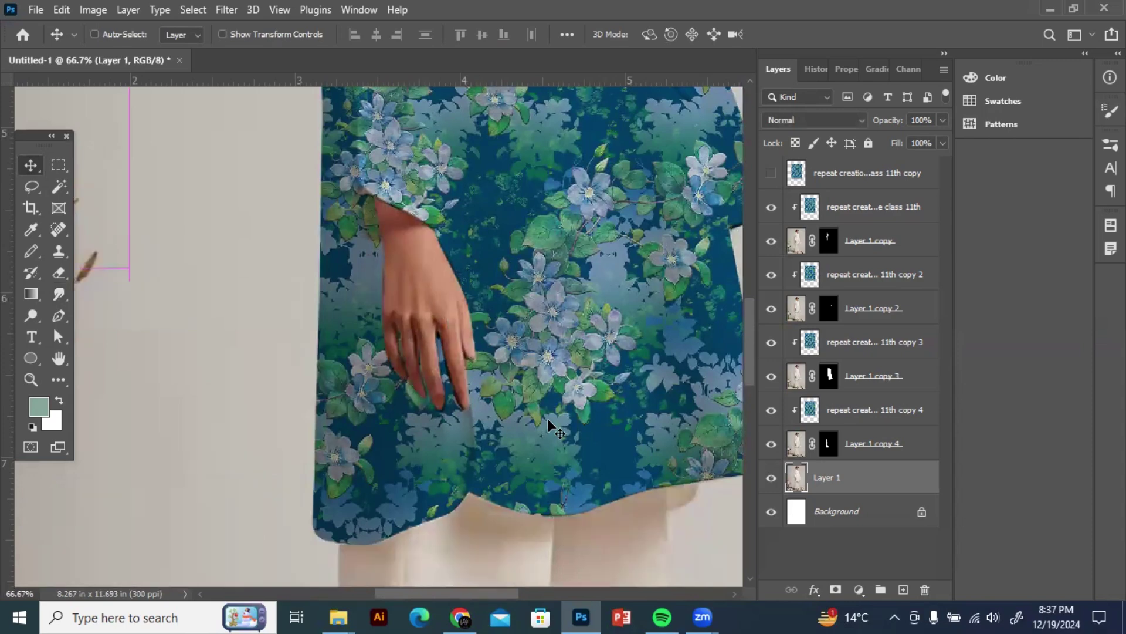
Step: Inspect the smudged finger edges up close and the whole outfit for remaining light fringes
{"action": "key", "text": "ctrl+plus"}
{"action": "key", "text": "ctrl+plus"}
{"action": "key", "text": "ctrl+plus"}
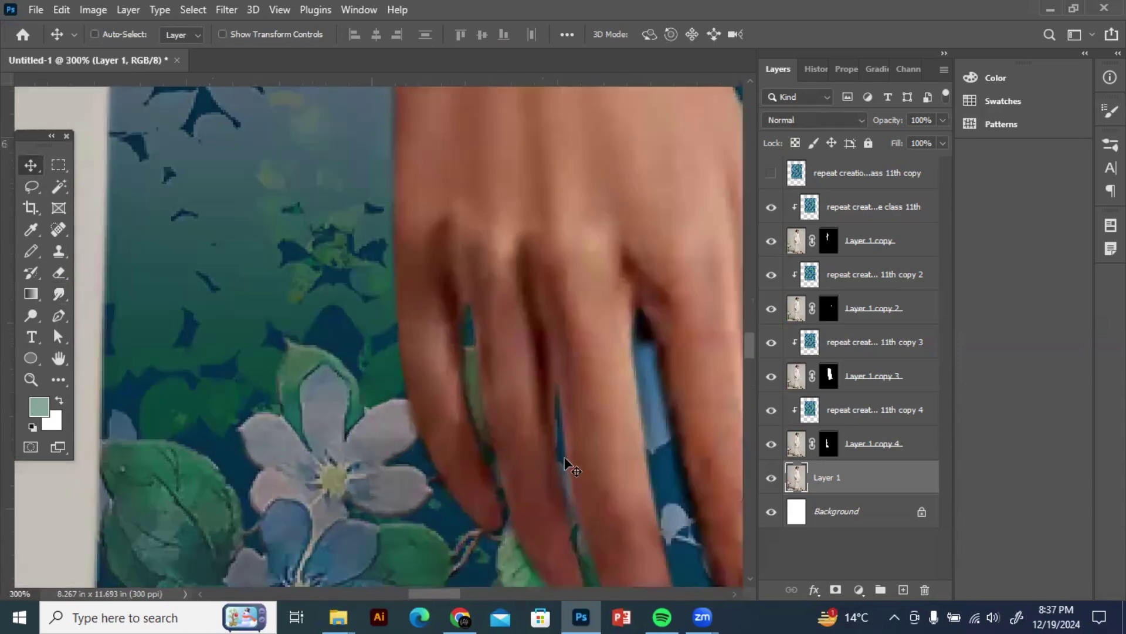
{"action": "left_click_drag", "start_coordinate": [565, 457], "coordinate": [350, 346]}
{"action": "left_click_drag", "start_coordinate": [431, 360], "coordinate": [313, 347]}
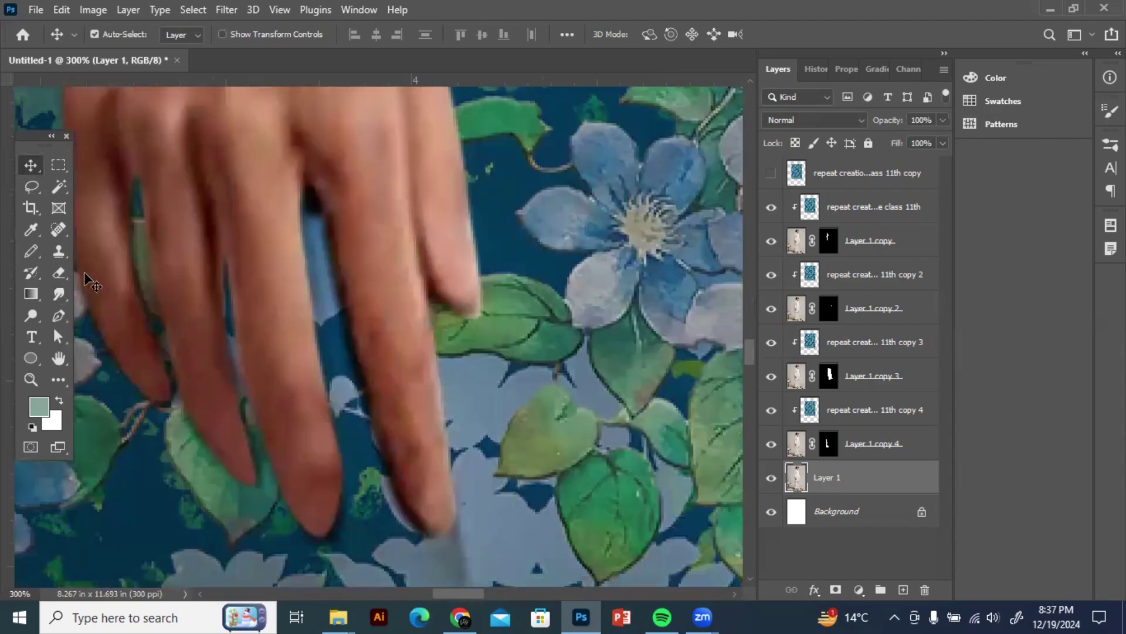
{"action": "left_click", "coordinate": [61, 295]}
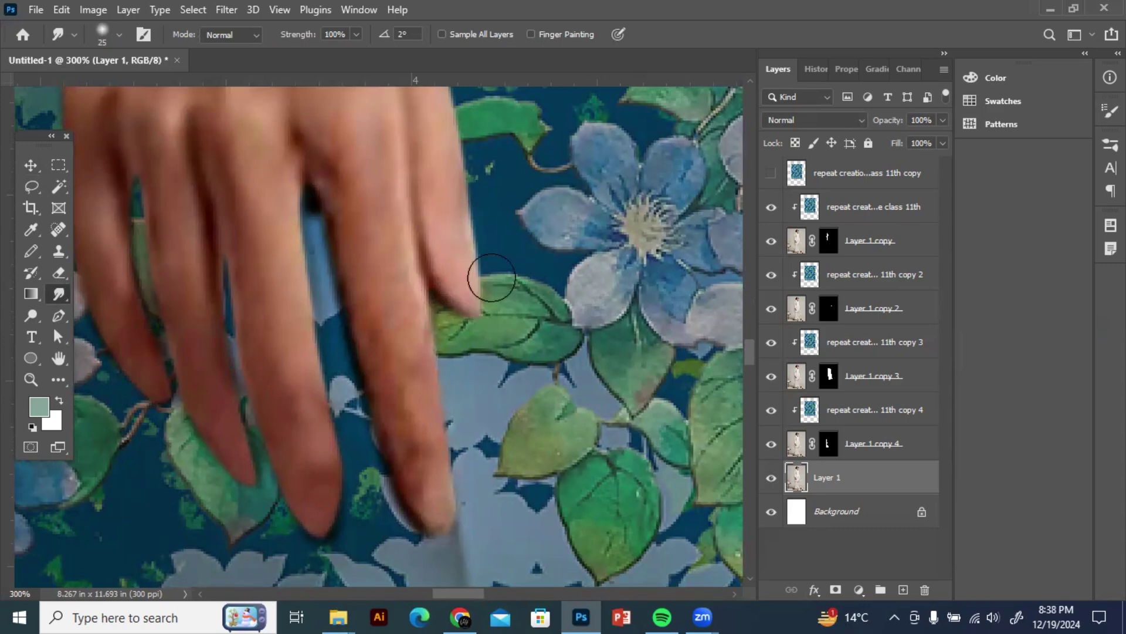
{"action": "key", "text": "ctrl+minus"}
{"action": "key", "text": "ctrl+minus"}
{"action": "key", "text": "ctrl+minus"}
{"action": "key", "text": "ctrl+minus"}
{"action": "key", "text": "ctrl+minus"}
{"action": "key", "text": "ctrl+minus"}
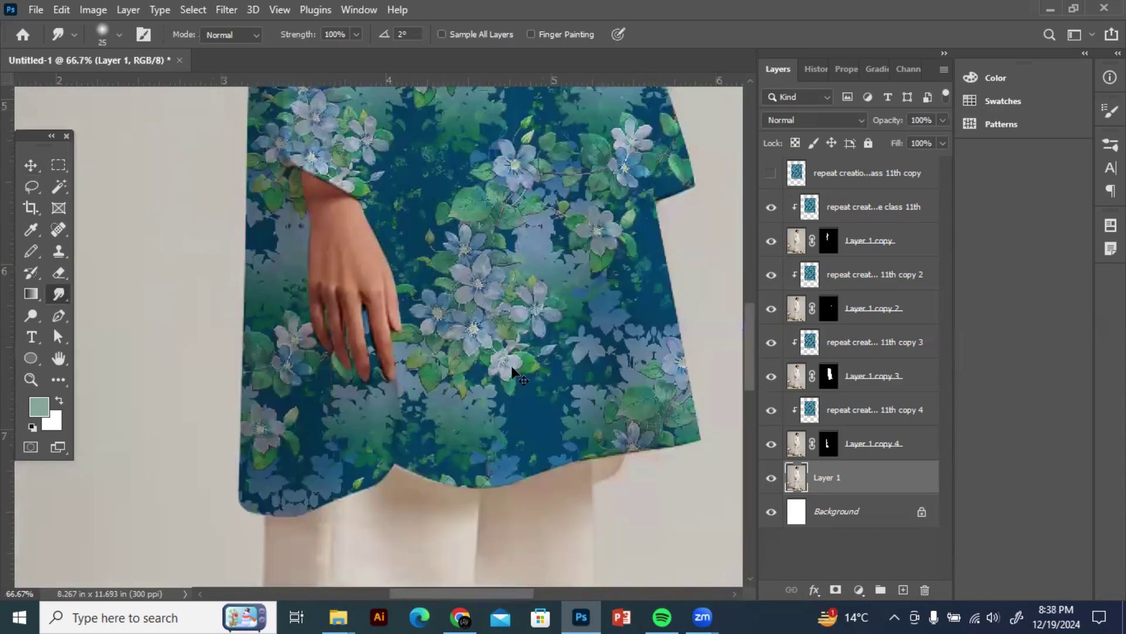
{"action": "key", "text": "ctrl+minus"}
{"action": "key", "text": "ctrl+minus"}
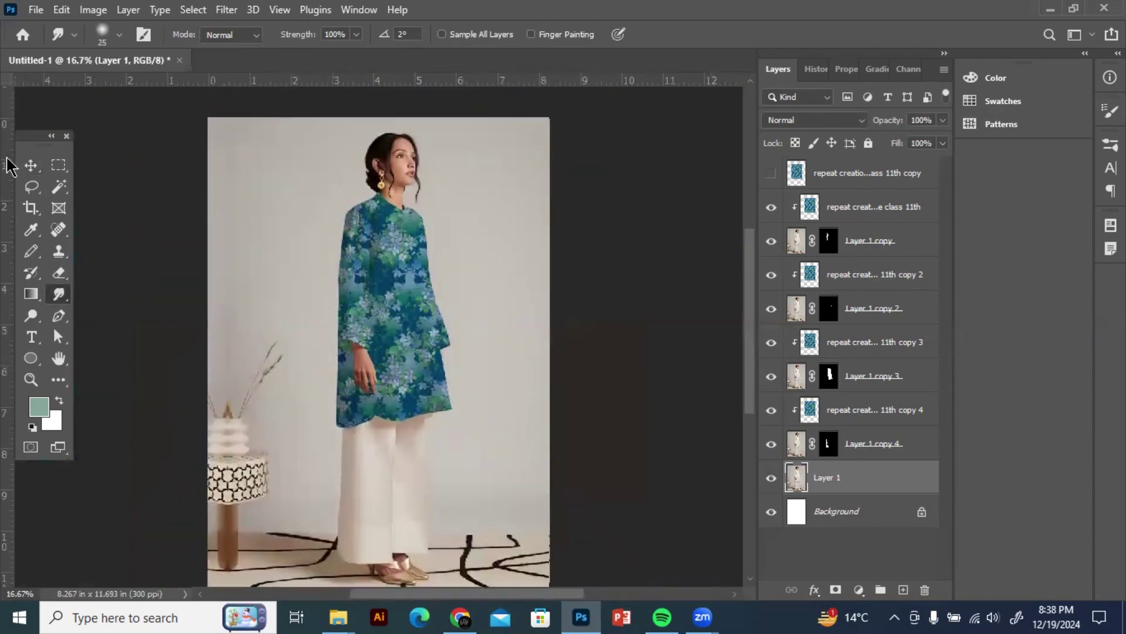
Step: Fully lock Layer 1 so that the base photo cannot be moved
{"action": "left_click", "coordinate": [30, 164]}
{"action": "key", "text": "ctrl+plus"}
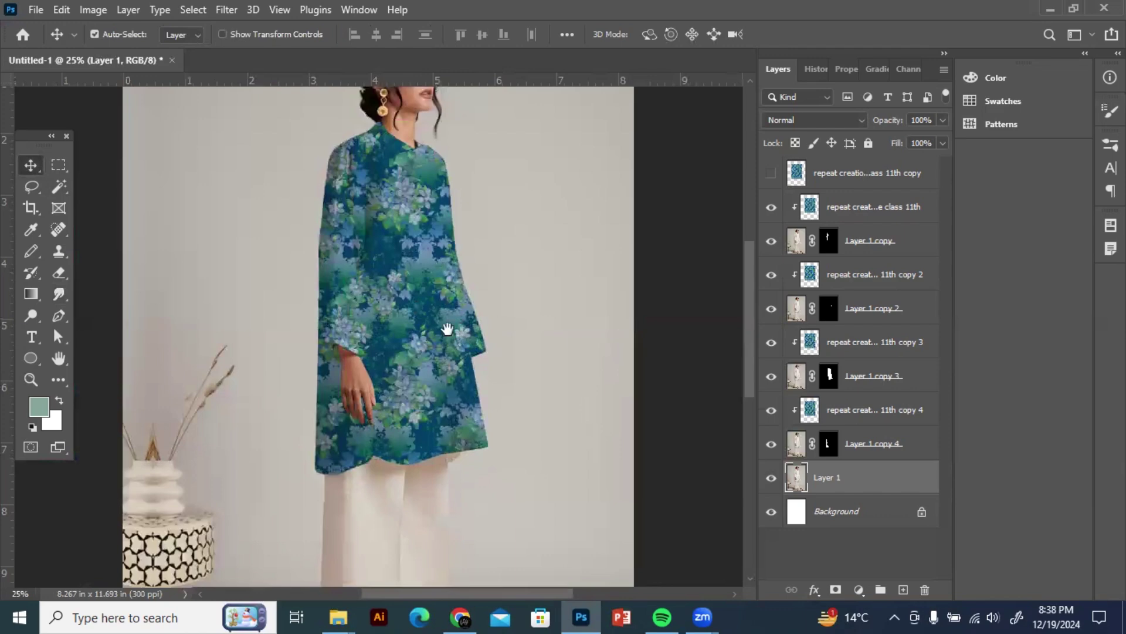
{"action": "left_click_drag", "start_coordinate": [447, 329], "coordinate": [488, 354]}
{"action": "left_click", "coordinate": [869, 143]}
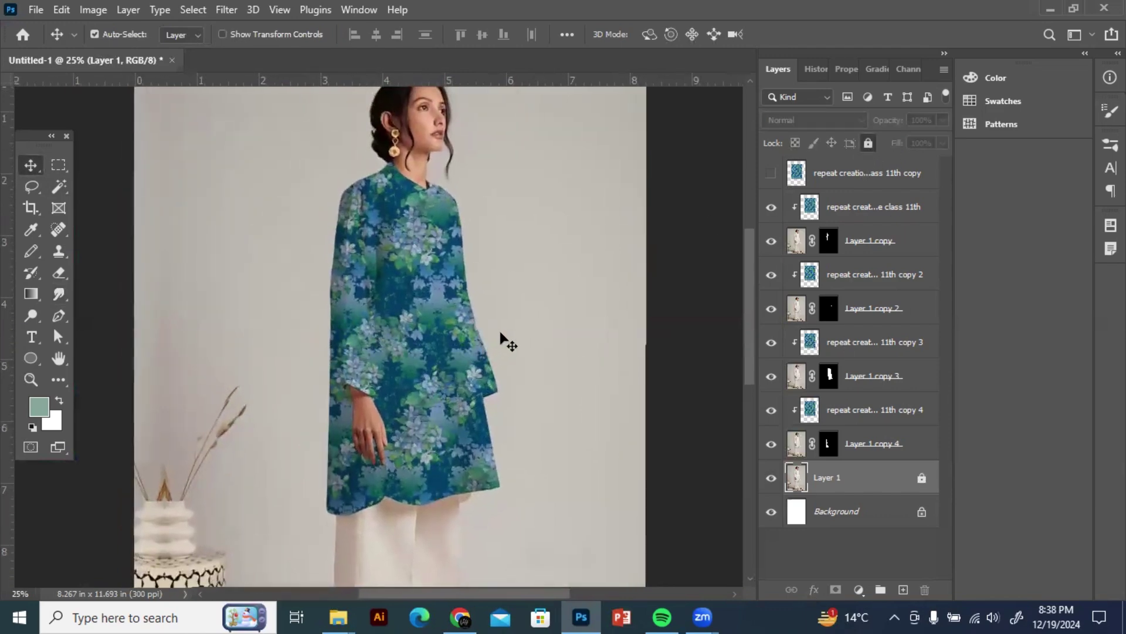
Step: Reposition the clipped floral pattern on the coat's body and on the sleeve
{"action": "left_click_drag", "start_coordinate": [445, 382], "coordinate": [325, 446]}
{"action": "left_click_drag", "start_coordinate": [346, 351], "coordinate": [427, 329]}
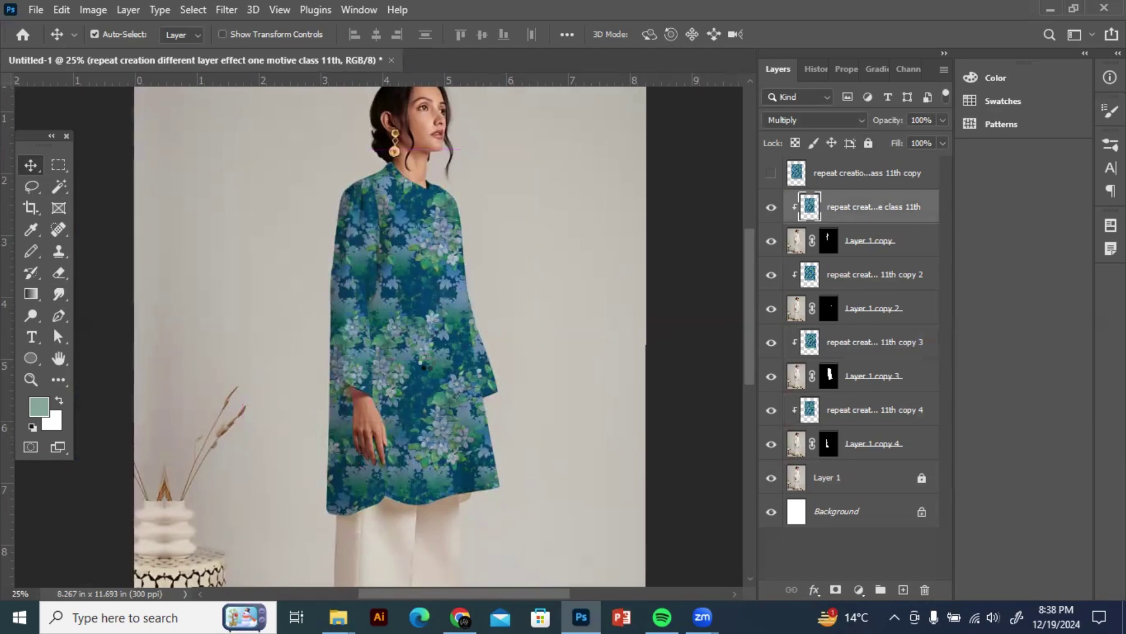
{"action": "left_click", "coordinate": [434, 358]}
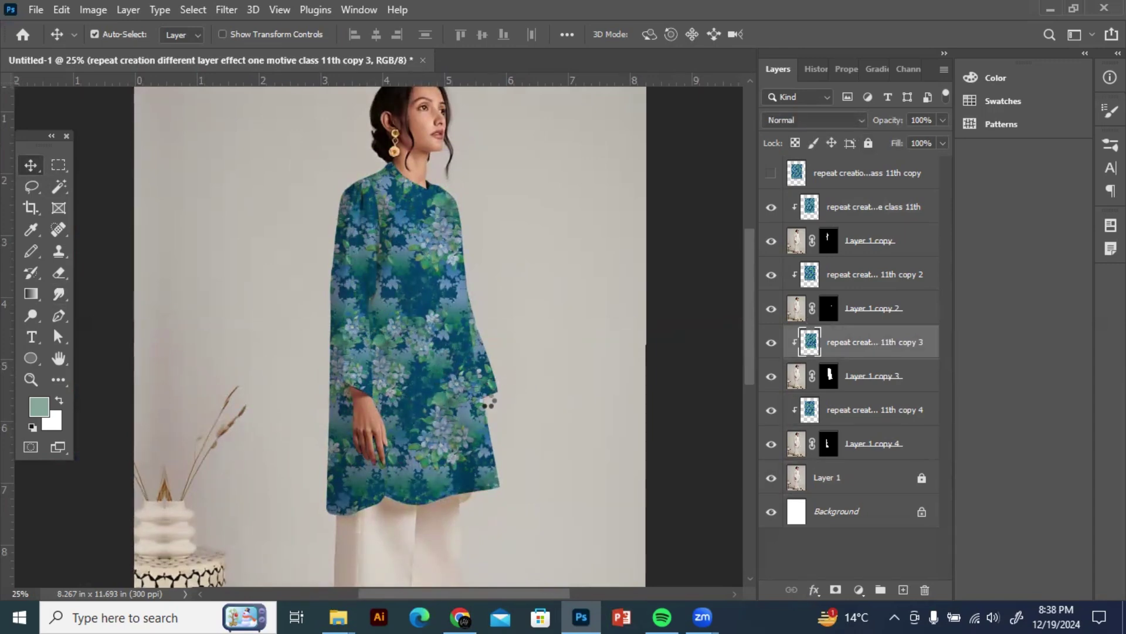
{"action": "left_click", "coordinate": [437, 299]}
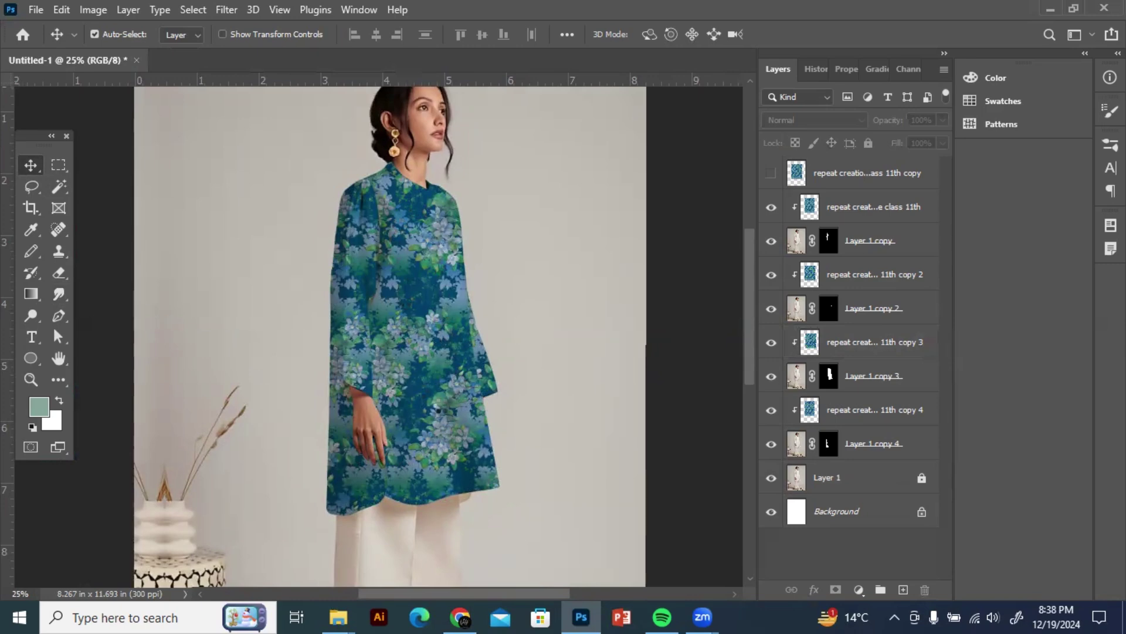
{"action": "left_click", "coordinate": [440, 409]}
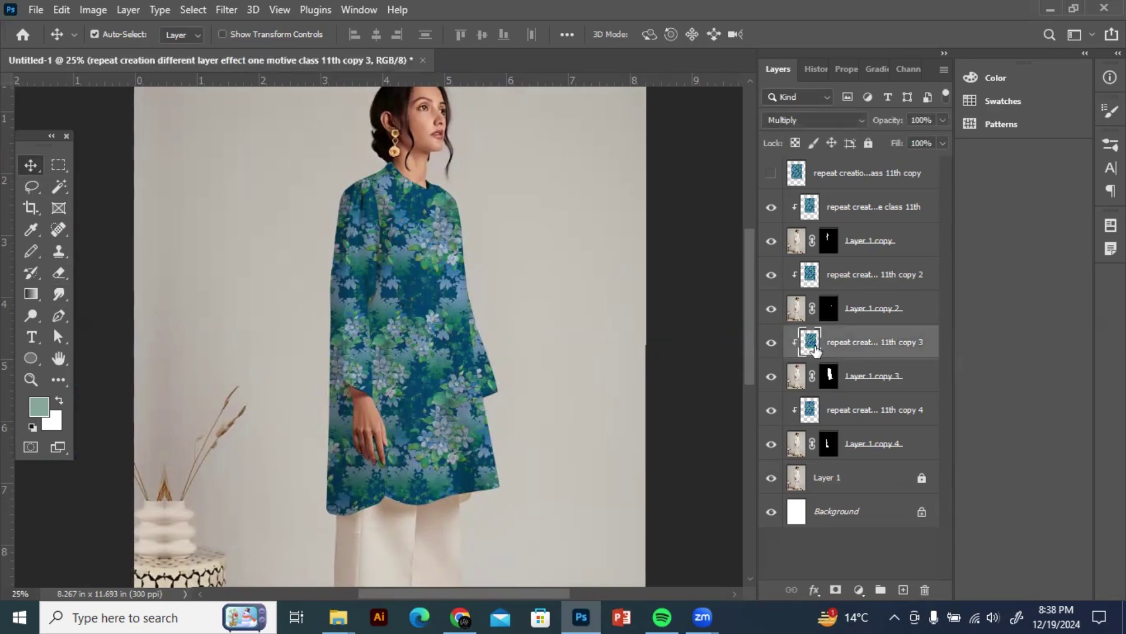
Step: Burn a fold shadow into Layer 1 copy 3 down the coat's lower front, with a 175-pixel brush, Midtones range and 50% exposure
{"action": "left_click", "coordinate": [867, 376]}
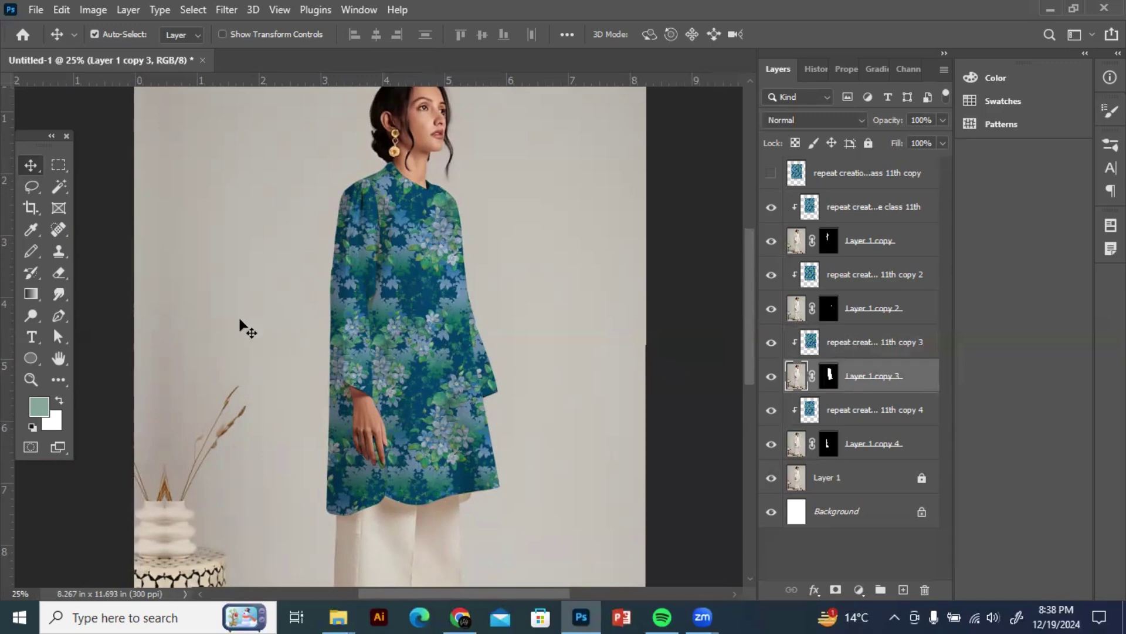
{"action": "left_click", "coordinate": [32, 318]}
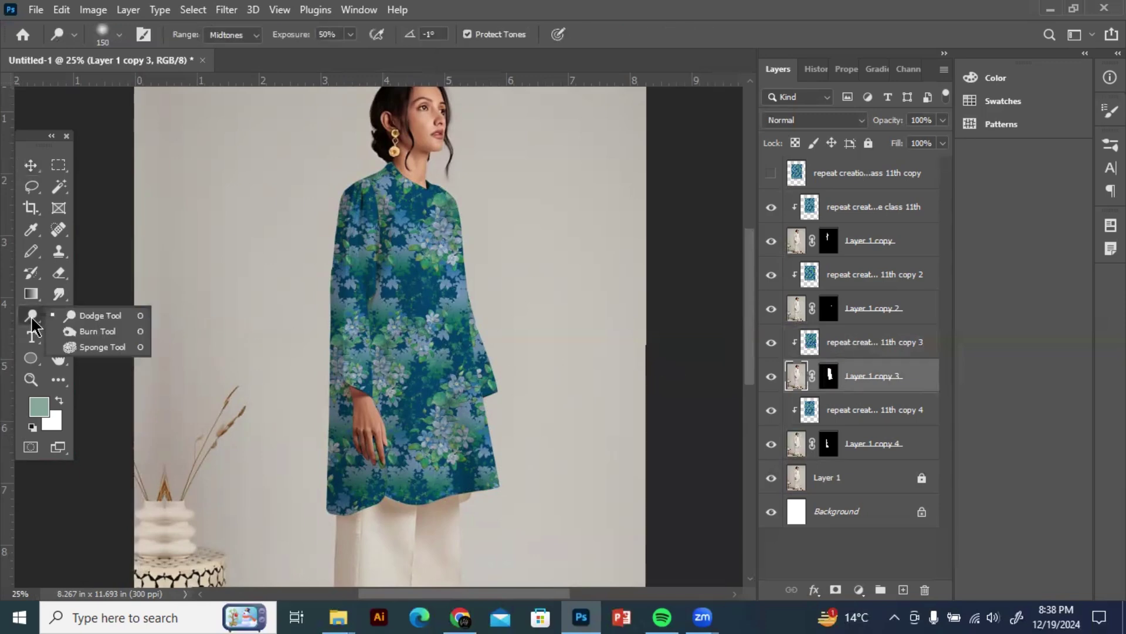
{"action": "left_click", "coordinate": [91, 330]}
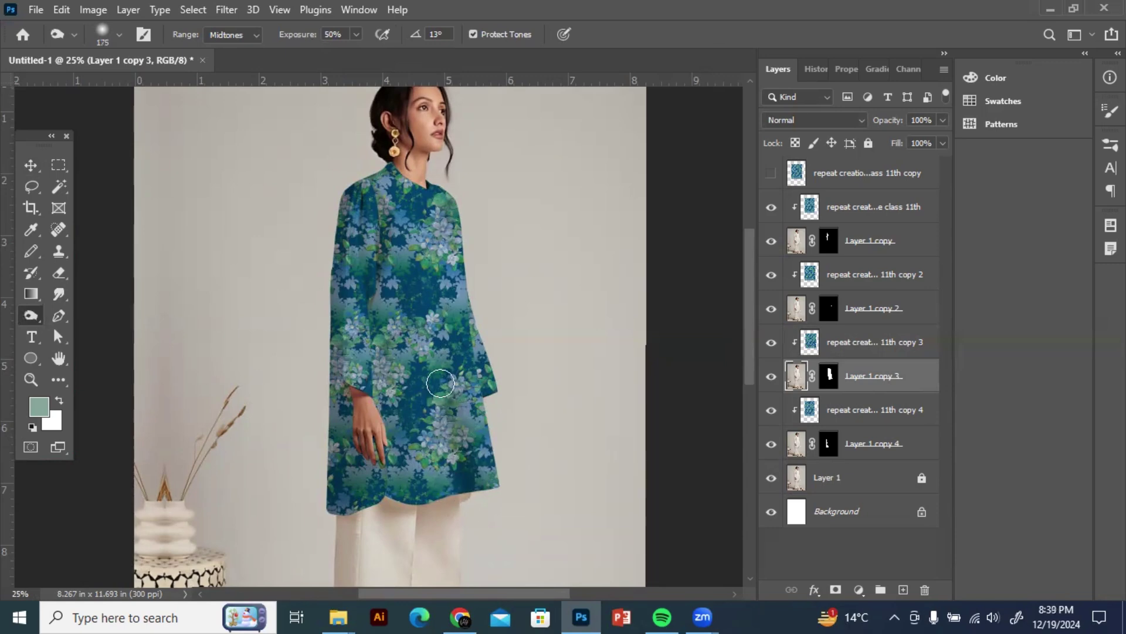
{"action": "mouse_move", "coordinate": [456, 447]}
{"action": "left_mouse_down"}
{"action": "mouse_move", "coordinate": [451, 457]}
{"action": "mouse_move", "coordinate": [459, 433]}
{"action": "left_mouse_up"}
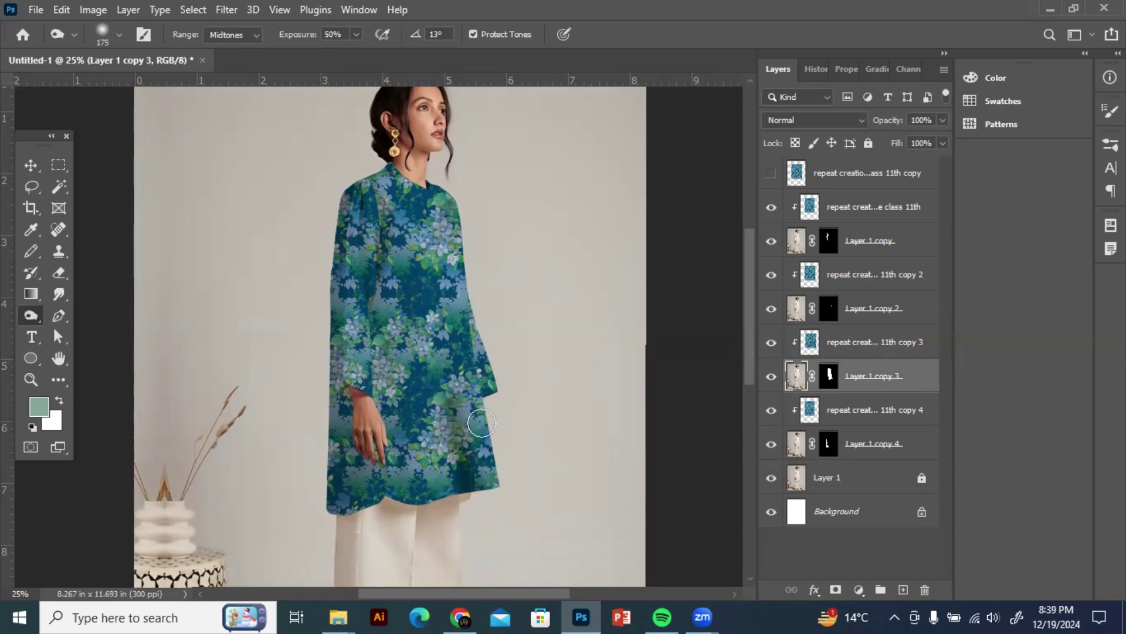
{"action": "mouse_move", "coordinate": [482, 423]}
{"action": "left_mouse_down"}
{"action": "mouse_move", "coordinate": [503, 502]}
{"action": "mouse_move", "coordinate": [463, 418]}
{"action": "mouse_move", "coordinate": [468, 523]}
{"action": "mouse_move", "coordinate": [455, 468]}
{"action": "left_mouse_up"}
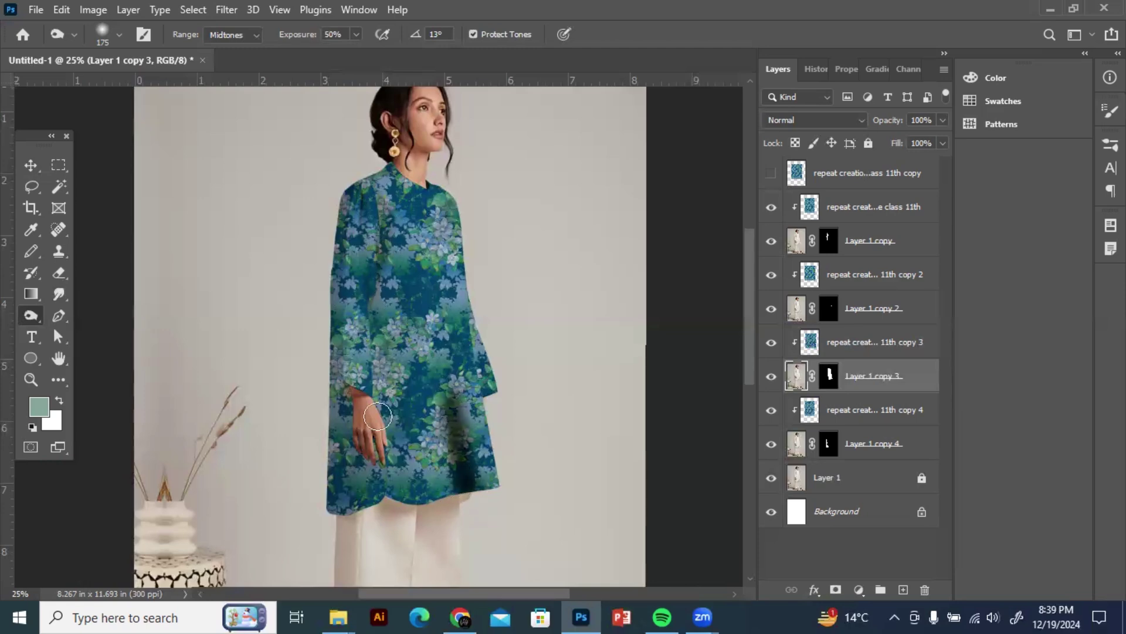
Step: Undo the last excess burn strokes on the coat's lower front
{"action": "key", "text": "ctrl+plus"}
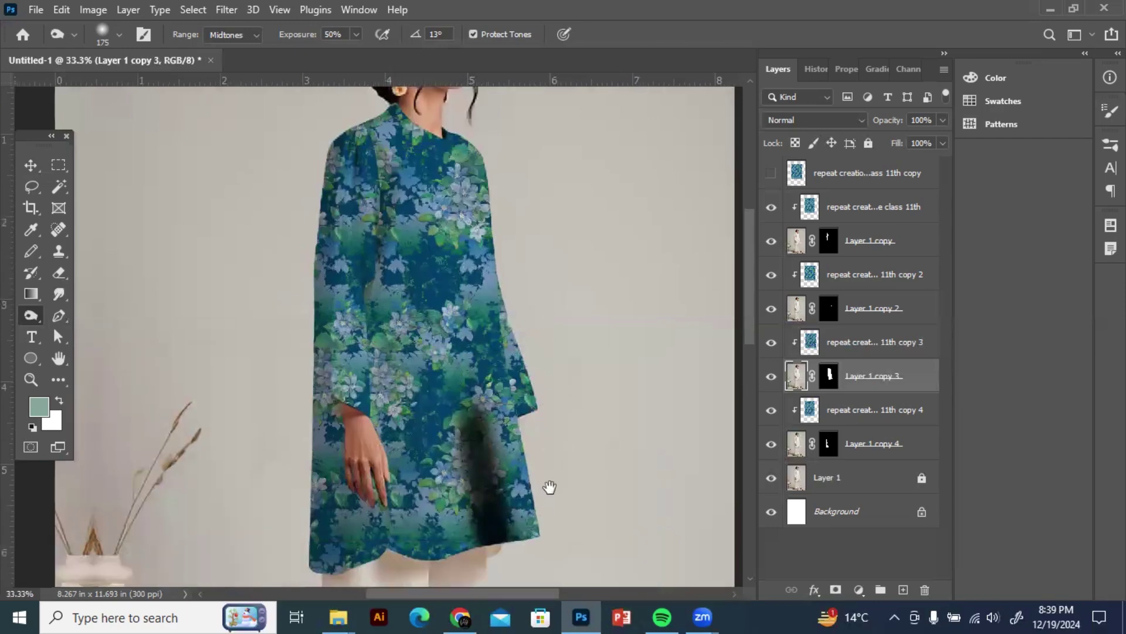
{"action": "left_click_drag", "start_coordinate": [550, 487], "coordinate": [524, 294]}
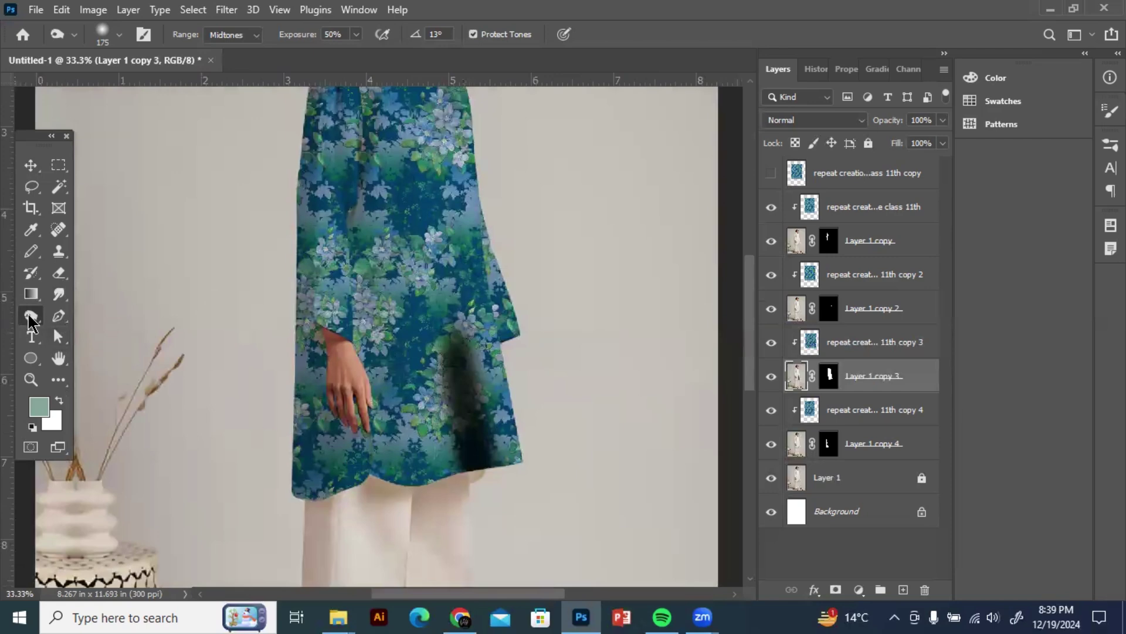
{"action": "right_click", "coordinate": [29, 315]}
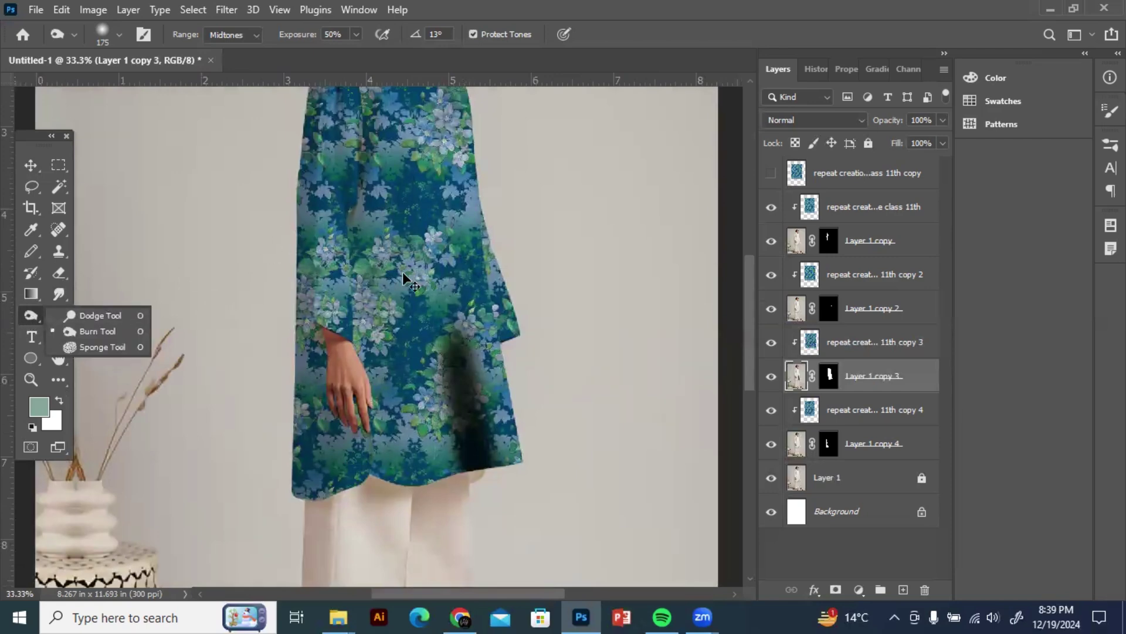
{"action": "left_click", "coordinate": [33, 165]}
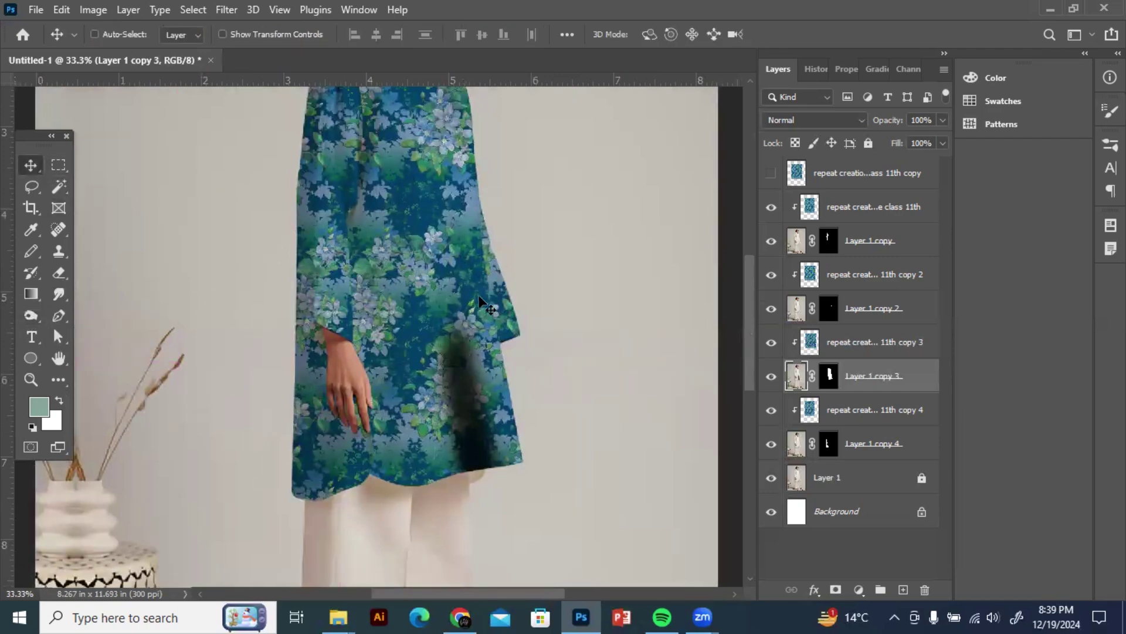
{"action": "key", "text": "ctrl"}
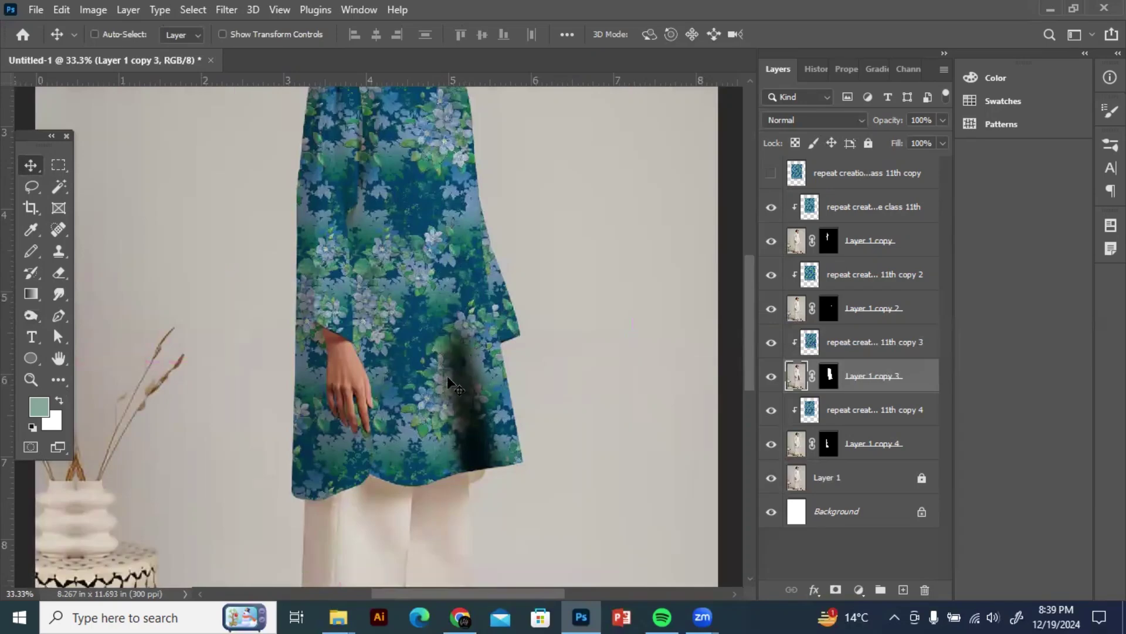
{"action": "key", "text": "ctrl+z"}
{"action": "key", "text": "ctrl+z"}
{"action": "key", "text": "ctrl+z"}
Step: Switch briefly to the Dodge tool and return to the Burn tool with Midtones range and 50% exposure
{"action": "right_click", "coordinate": [28, 315]}
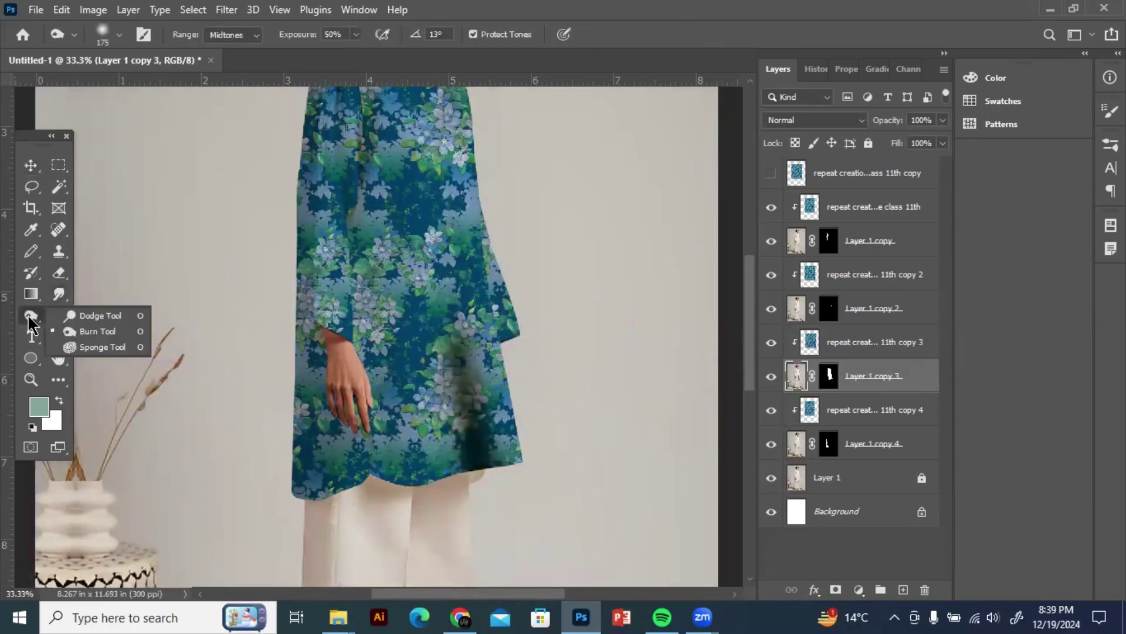
{"action": "left_click", "coordinate": [91, 315]}
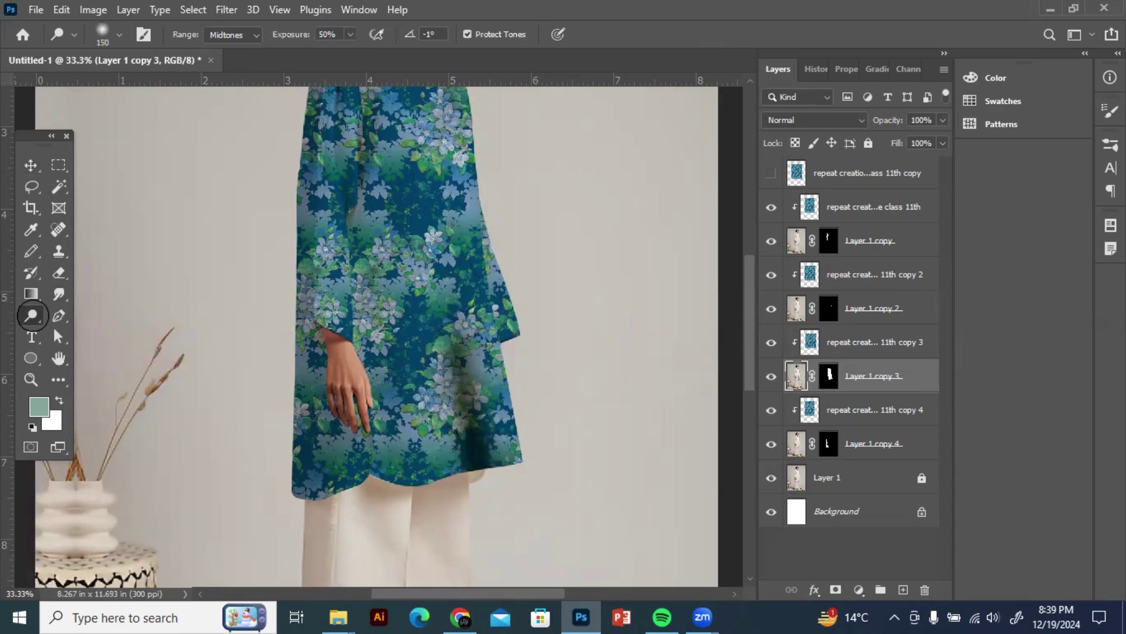
{"action": "right_click", "coordinate": [32, 315]}
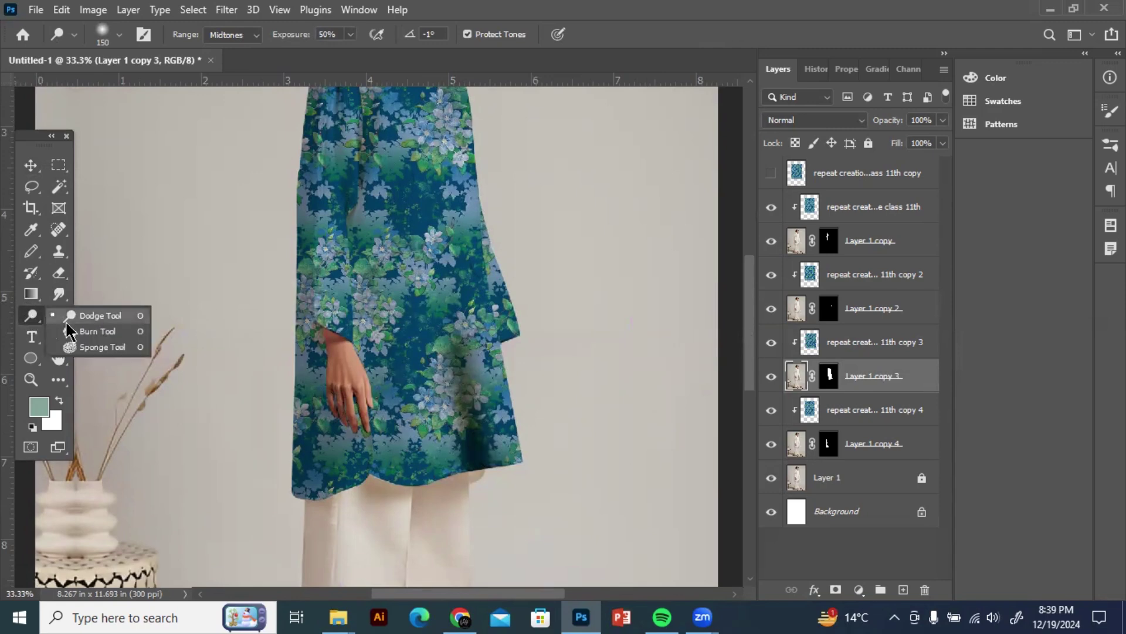
{"action": "left_click", "coordinate": [97, 330]}
{"action": "left_click_drag", "start_coordinate": [380, 279], "coordinate": [374, 362]}
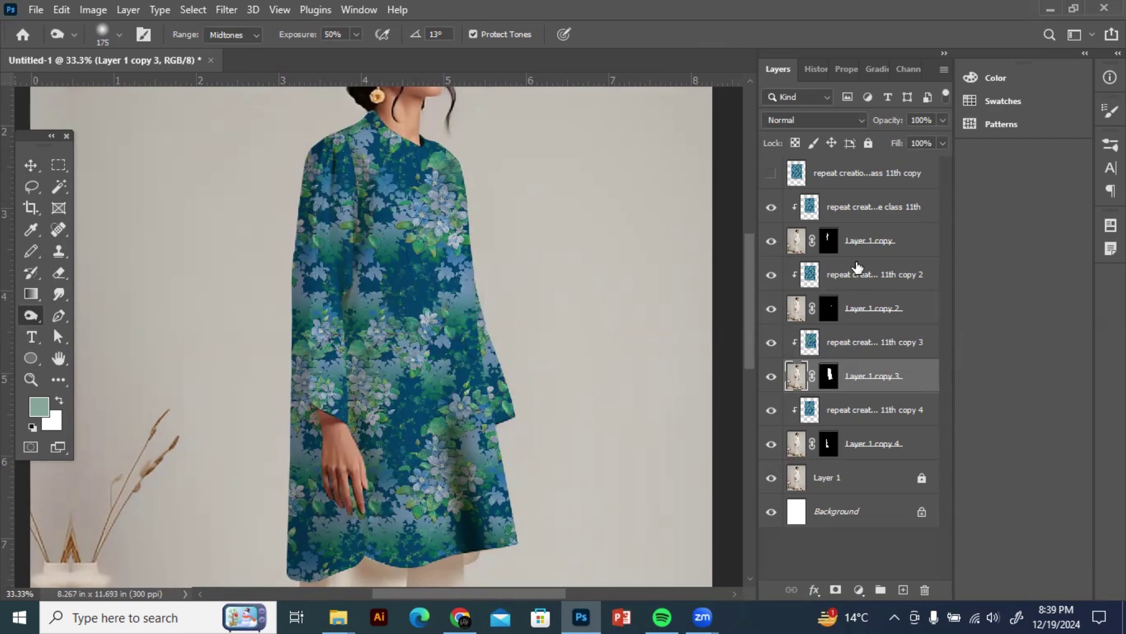
Step: Select Layer 1 copy and check which garment part it covers by toggling its clipped pattern and the layer itself off and on
{"action": "left_click", "coordinate": [812, 241]}
{"action": "left_click", "coordinate": [772, 207]}
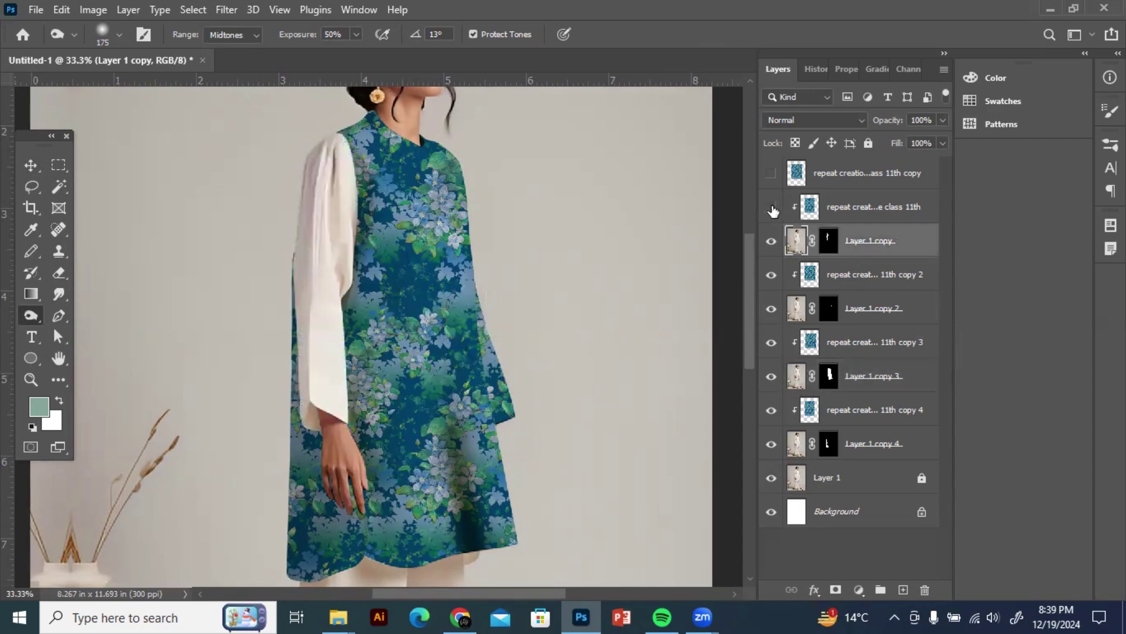
{"action": "left_click", "coordinate": [771, 207]}
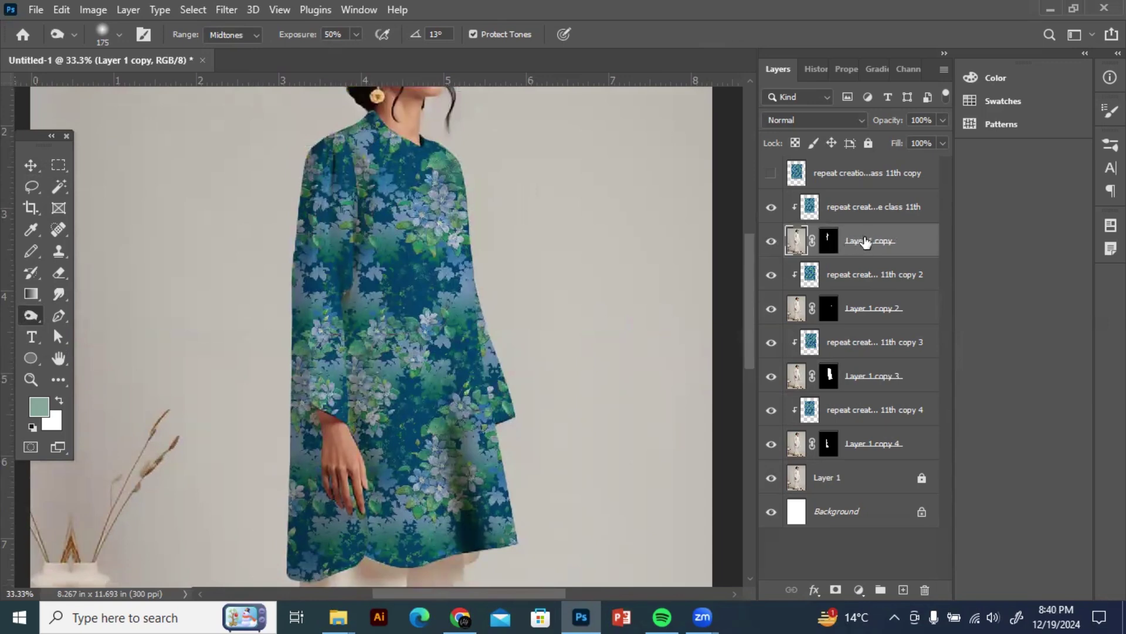
{"action": "left_click", "coordinate": [771, 241]}
{"action": "left_click", "coordinate": [771, 240]}
Step: Reduce the Burn brush to 90 pixels and target Layer 1 copy 2, followed by Layer 1 copy 4
{"action": "key", "text": "bracketleft"}
{"action": "key", "text": "bracketleft"}
{"action": "key", "text": "bracketleft"}
{"action": "key", "text": "bracketleft"}
{"action": "left_click", "coordinate": [877, 302]}
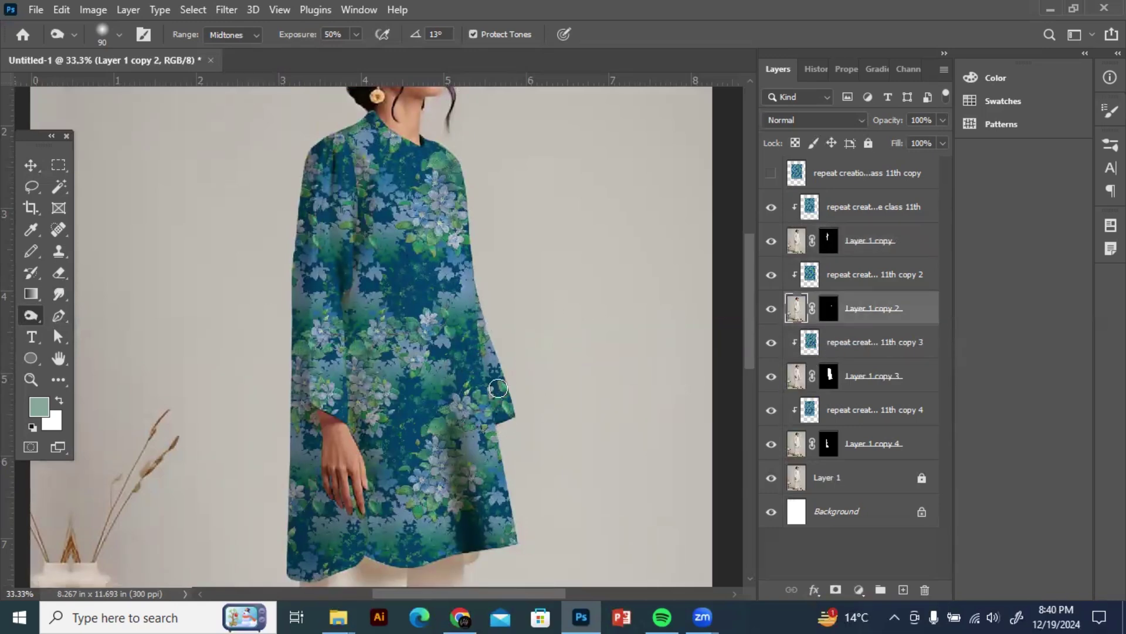
{"action": "left_click", "coordinate": [860, 444]}
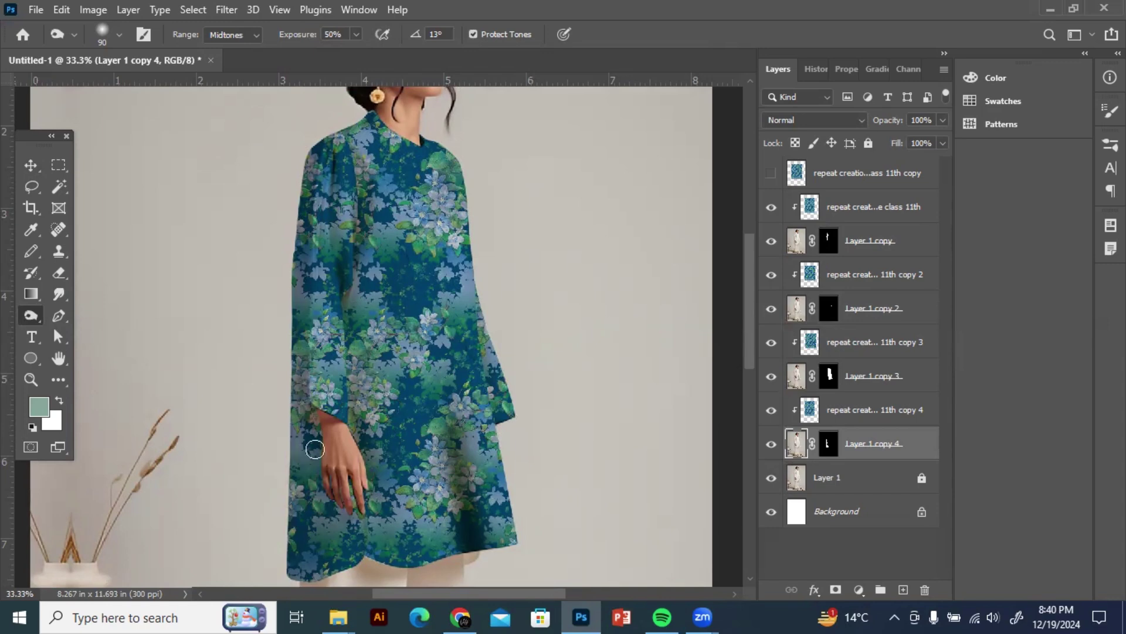
Step: Reposition the clipped floral pattern copy 4 on the coat panel behind the hand and activate the Move tool
{"action": "left_click_drag", "start_coordinate": [366, 391], "coordinate": [388, 354]}
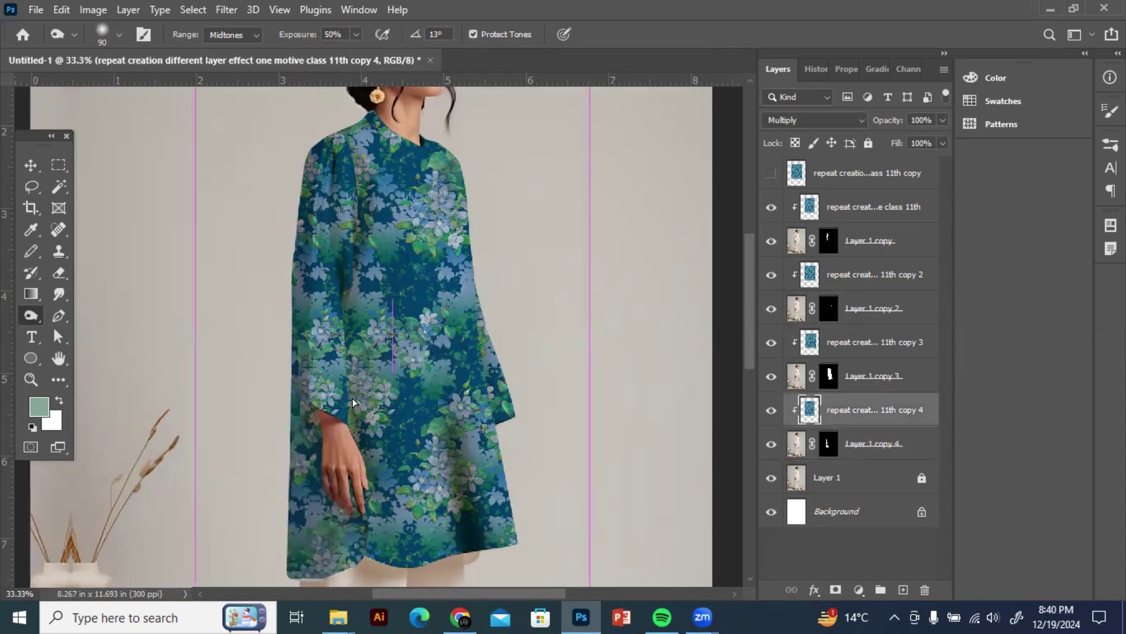
{"action": "key", "text": "ctrl+minus"}
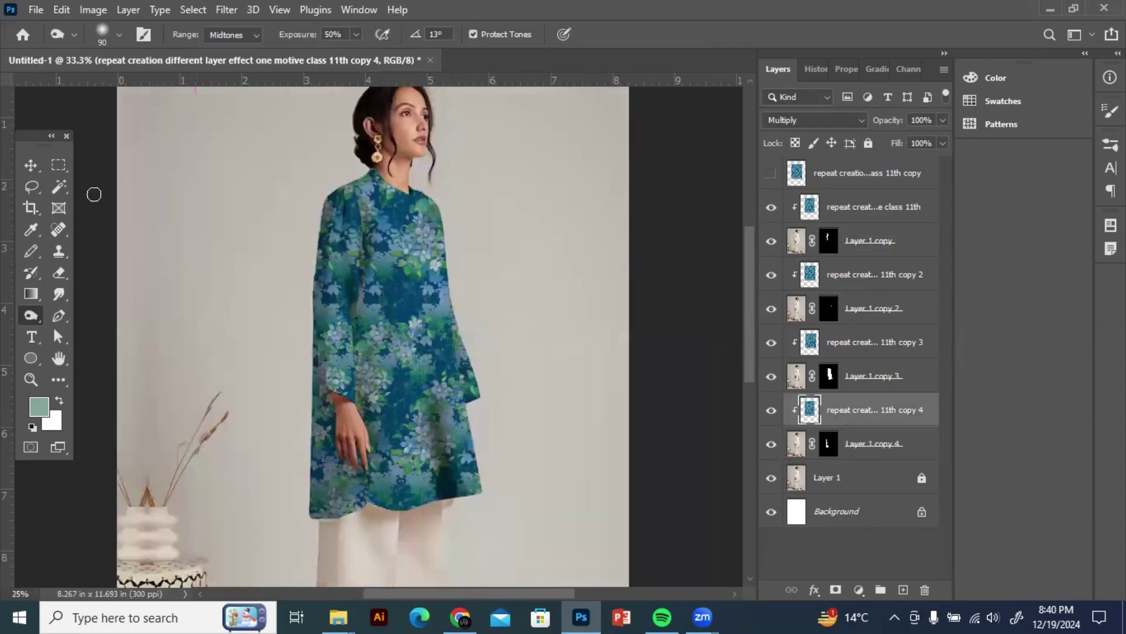
{"action": "key", "text": "ctrl+minus"}
{"action": "left_click", "coordinate": [31, 166]}
Step: Examine the patterned coat on the full figure and up close for pattern placement and fold shading
{"action": "key", "text": "ctrl+minus"}
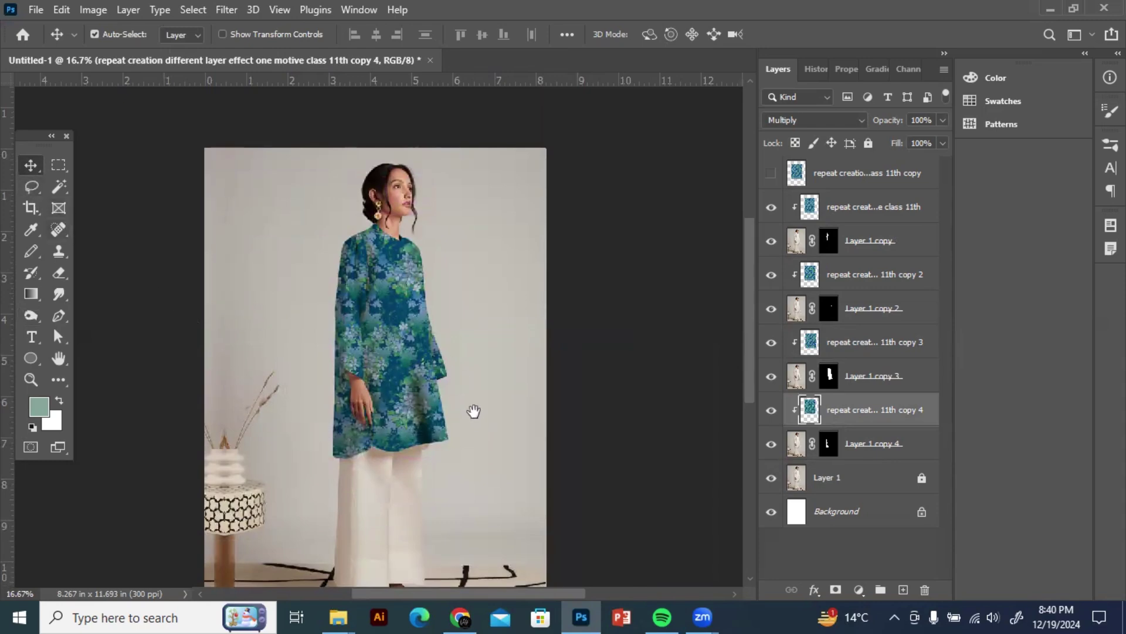
{"action": "scroll", "coordinate": [396, 381], "scroll_direction": "down", "scroll_amount": 1}
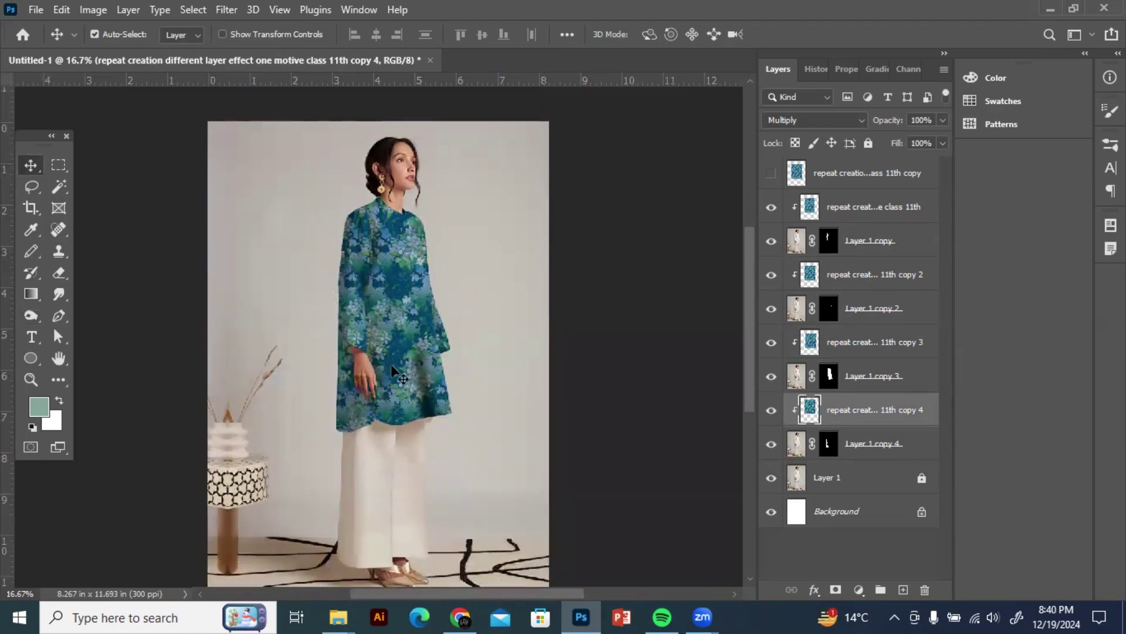
{"action": "key", "text": "ctrl+plus"}
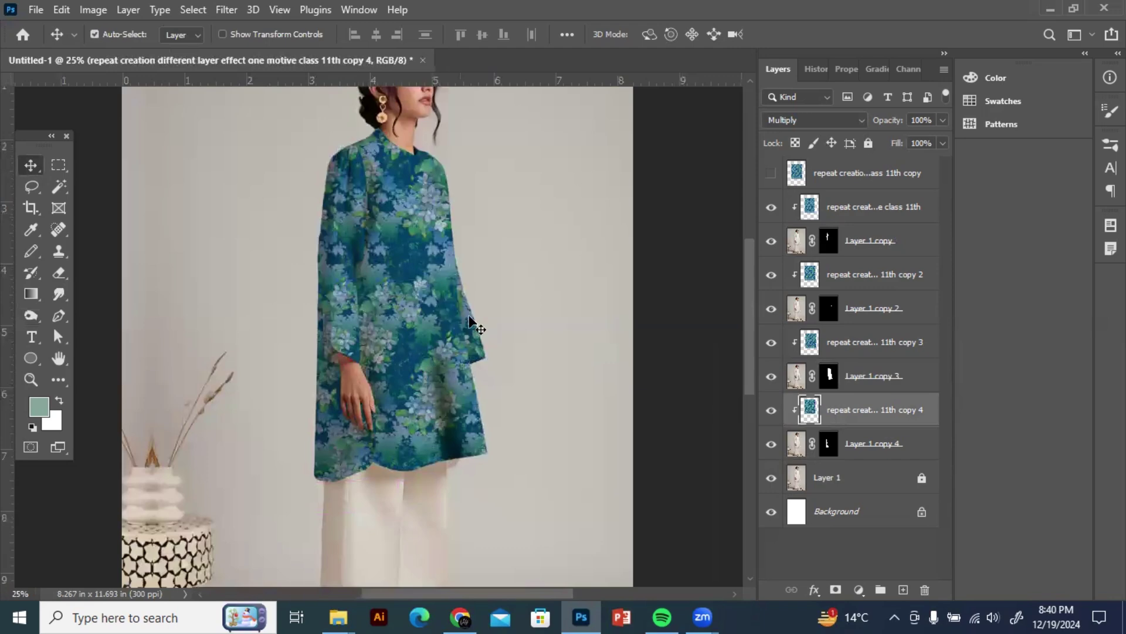
{"action": "mouse_move", "coordinate": [470, 319]}
{"action": "left_mouse_down"}
{"action": "mouse_move", "coordinate": [475, 411]}
{"action": "mouse_move", "coordinate": [480, 320]}
{"action": "mouse_move", "coordinate": [480, 338]}
{"action": "left_mouse_up"}
{"action": "key", "text": "ctrl+minus"}
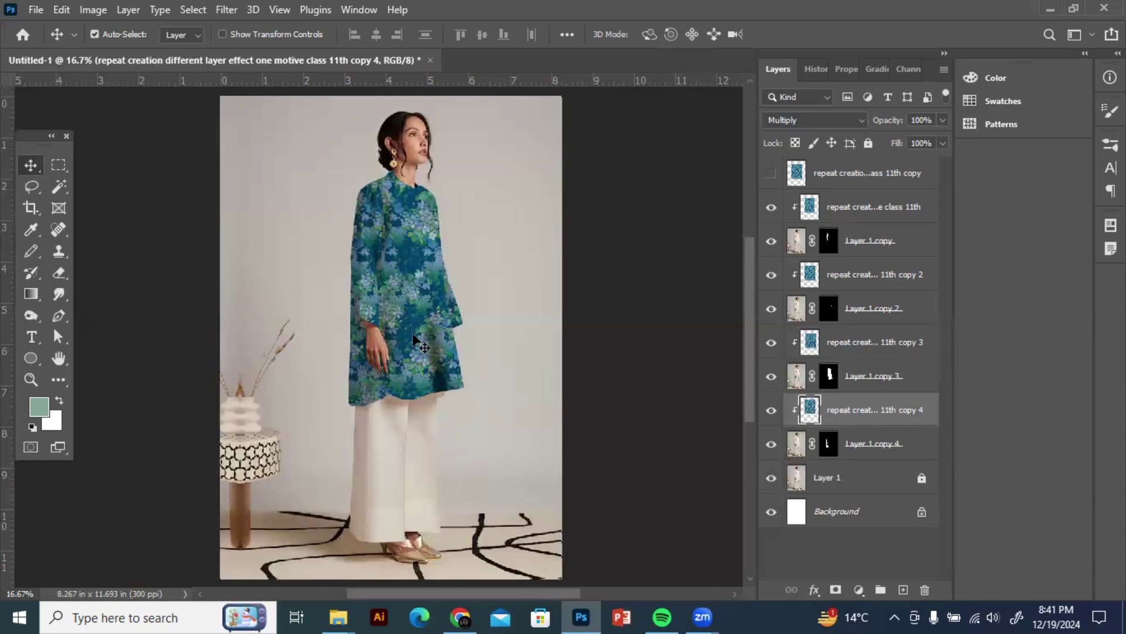
{"action": "scroll", "coordinate": [752, 358], "scroll_direction": "up", "scroll_amount": 1}
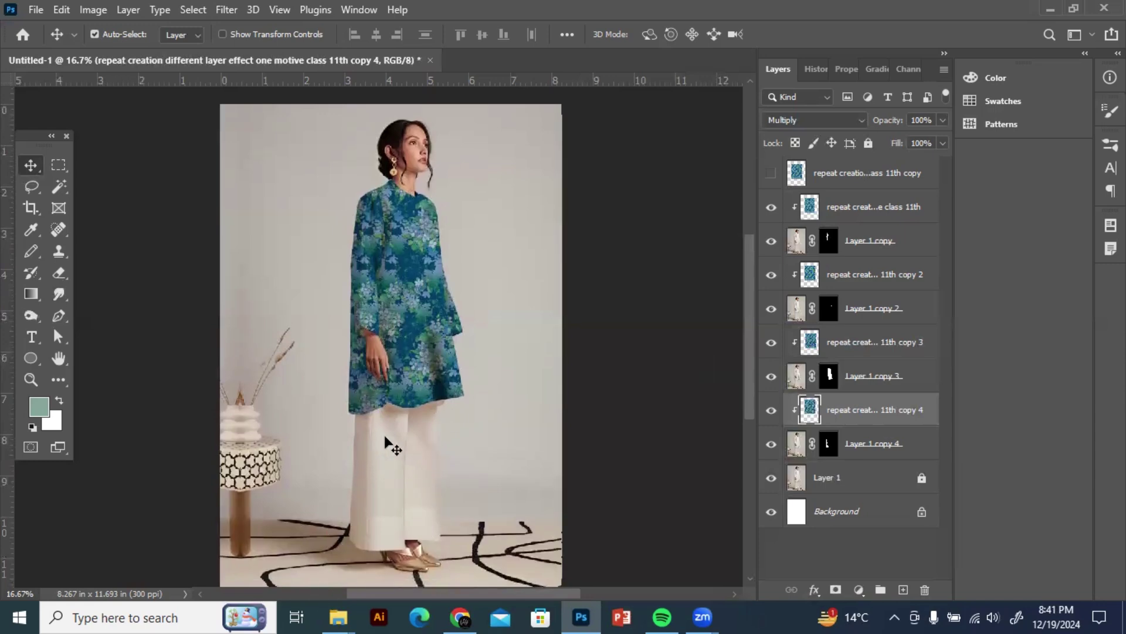
{"action": "scroll", "coordinate": [752, 324], "scroll_direction": "down", "scroll_amount": 1}
{"action": "scroll", "coordinate": [754, 329], "scroll_direction": "down", "scroll_amount": 2}
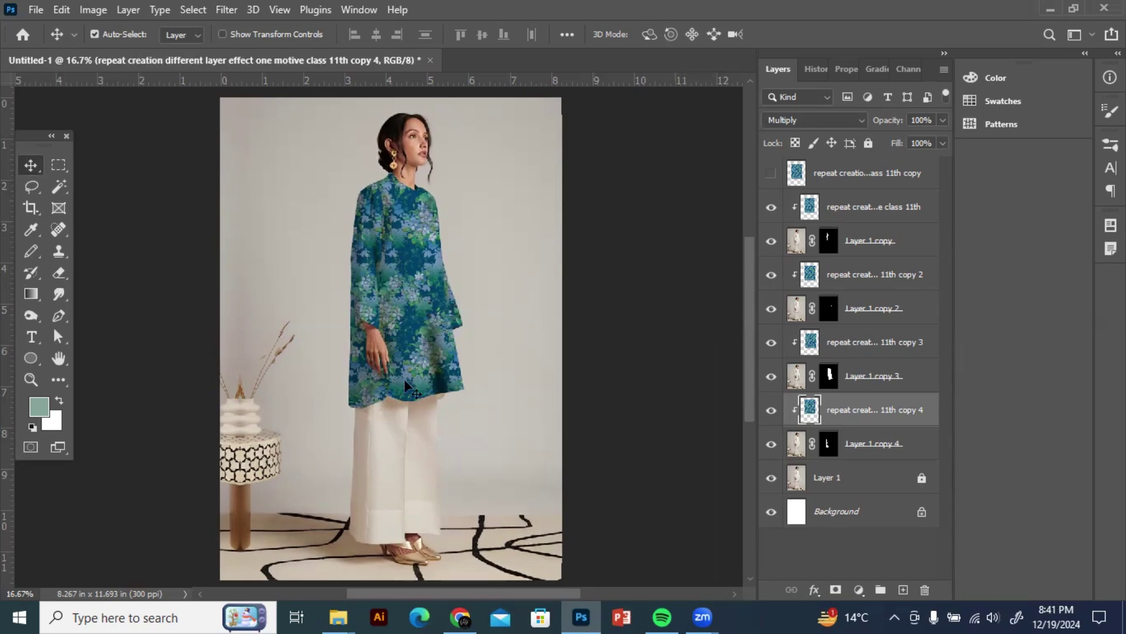
{"action": "left_click_drag", "start_coordinate": [748, 355], "coordinate": [749, 353]}
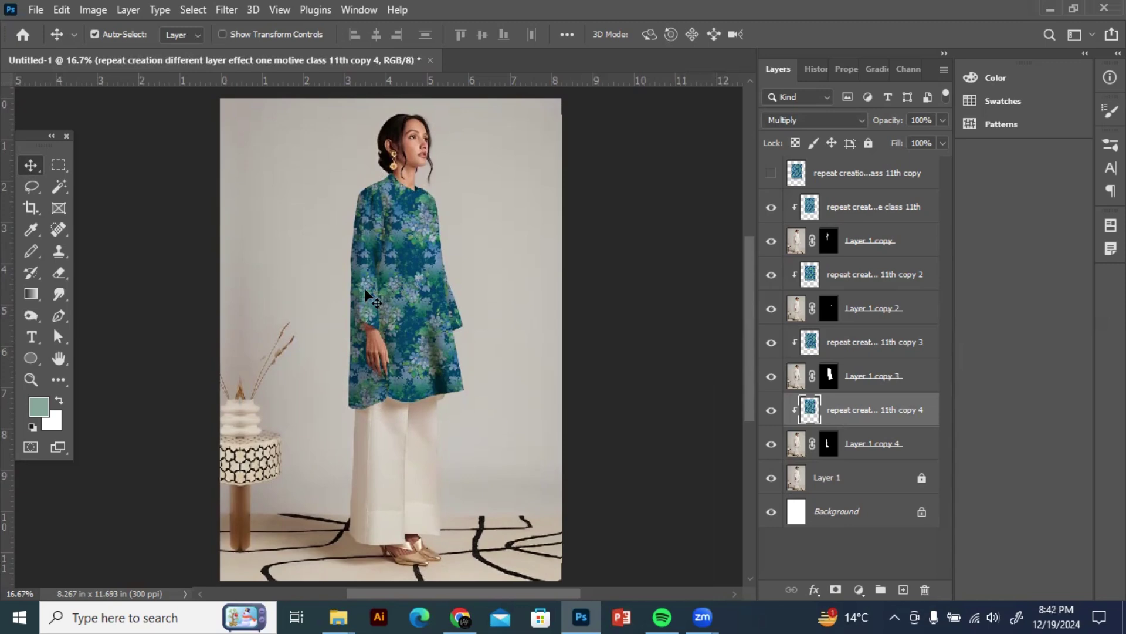
Step: Shift the clipped floral pattern on the front sleeve down and partly back up to adjust its placement
{"action": "left_click_drag", "start_coordinate": [369, 300], "coordinate": [371, 353]}
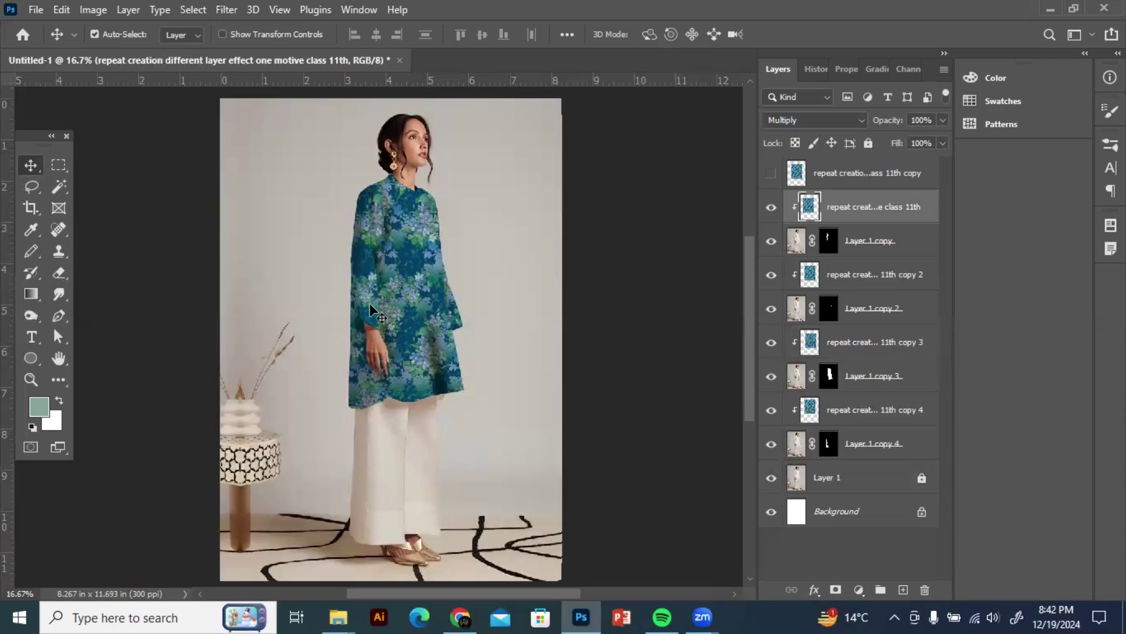
{"action": "left_click_drag", "start_coordinate": [373, 318], "coordinate": [372, 284]}
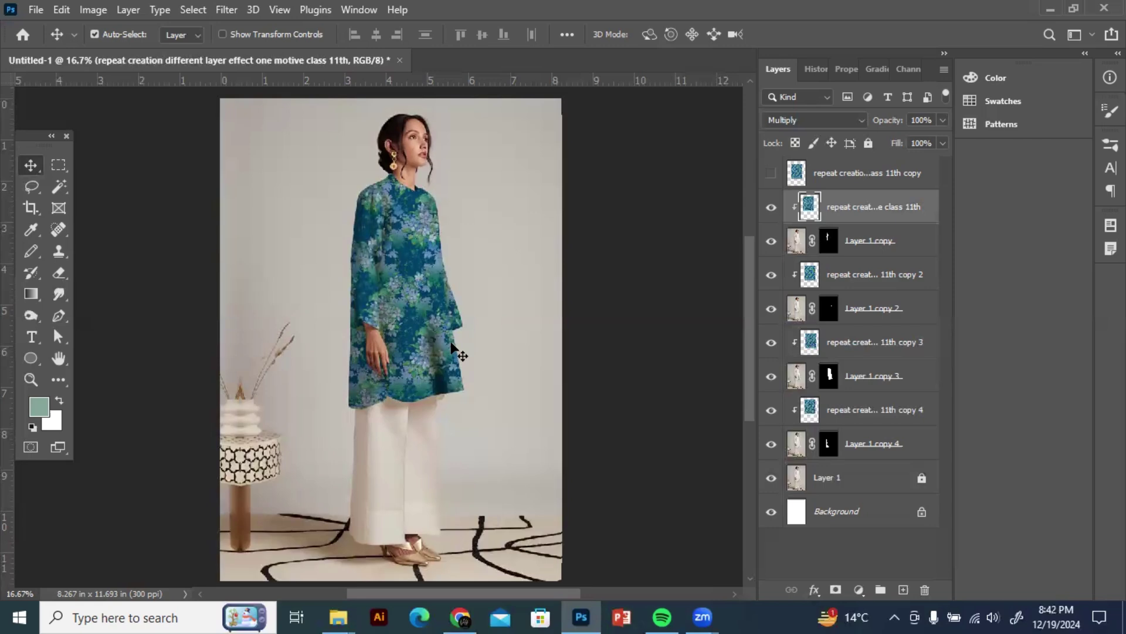
Step: Relocate the floating toolbox slightly higher, keeping the Move tool active
{"action": "left_click", "coordinate": [59, 167]}
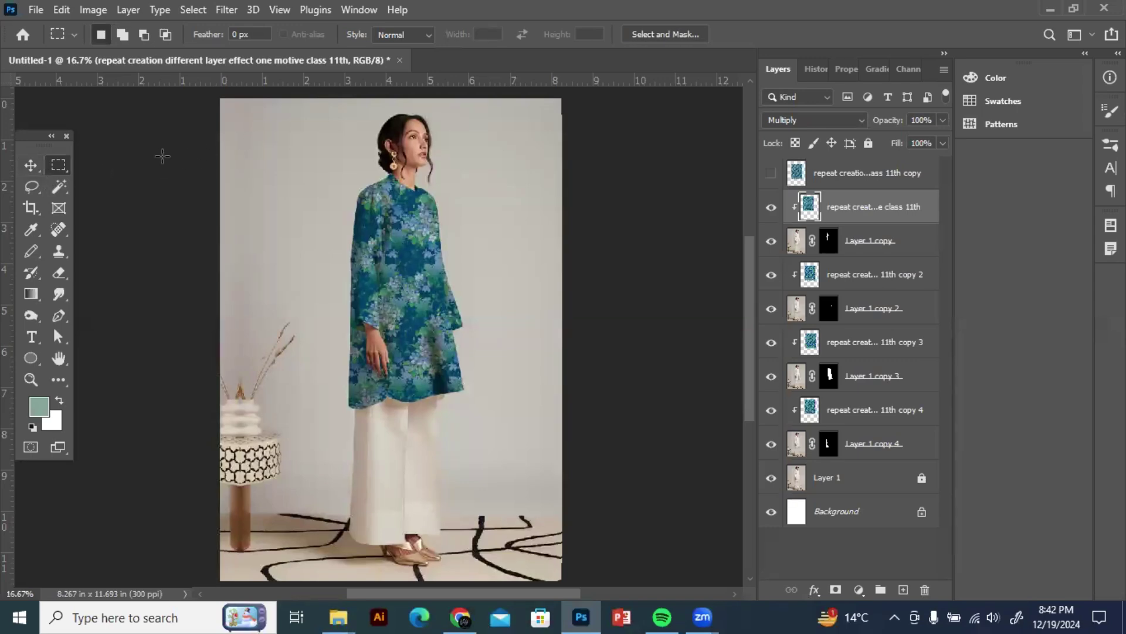
{"action": "left_click", "coordinate": [31, 166]}
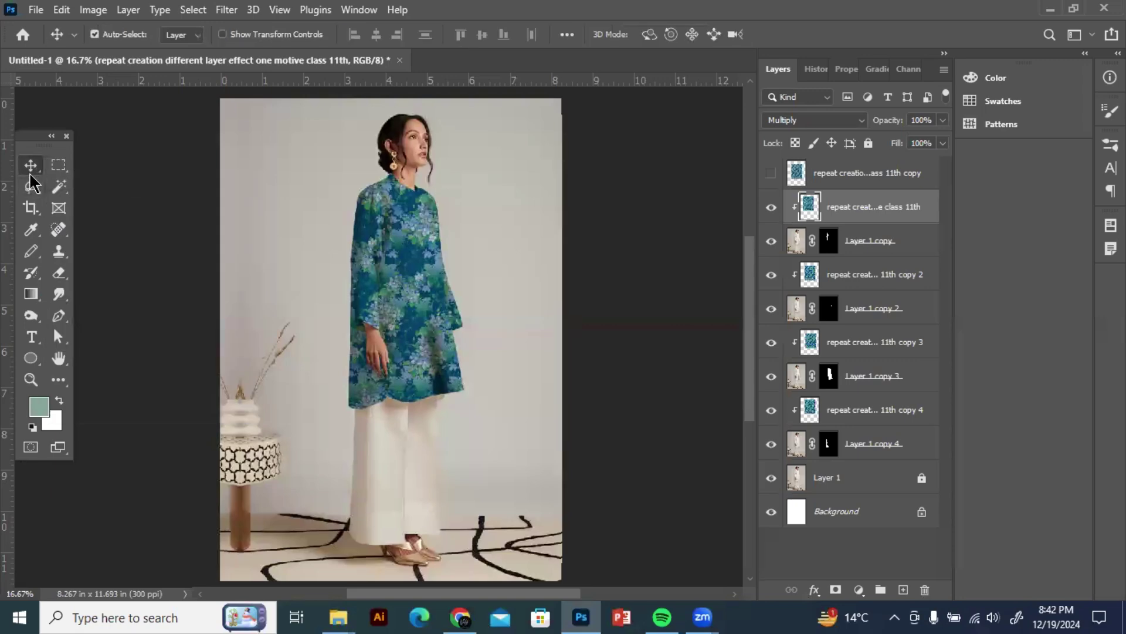
{"action": "left_click_drag", "start_coordinate": [38, 139], "coordinate": [38, 92]}
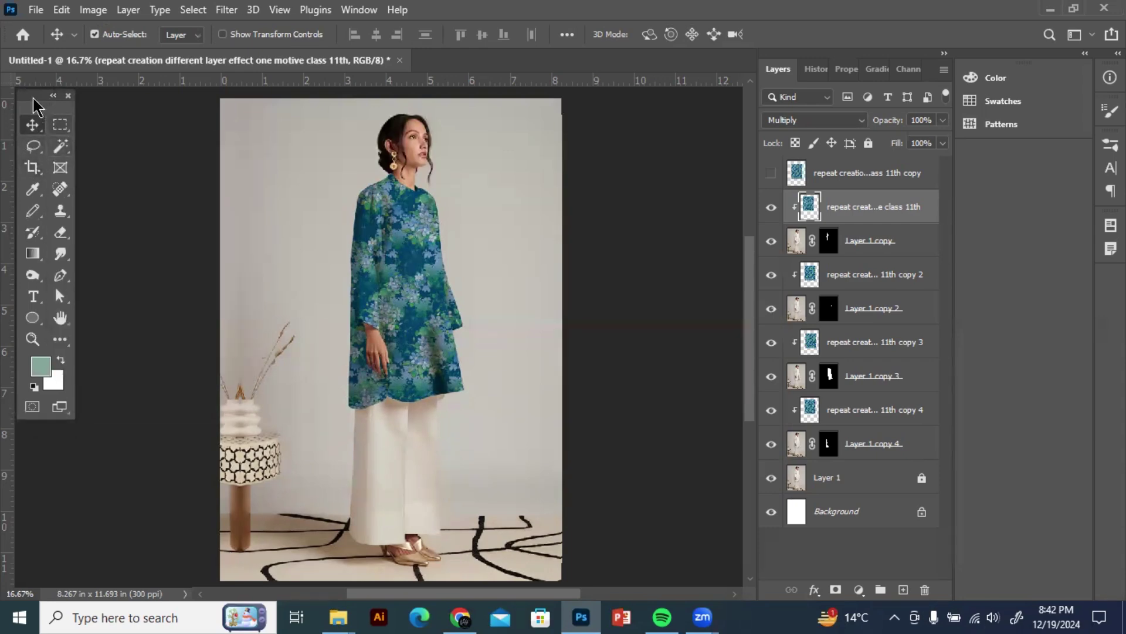
Step: Make a trial rectangular selection across the backdrop and the front sleeve, and deselect it
{"action": "left_click", "coordinate": [55, 125]}
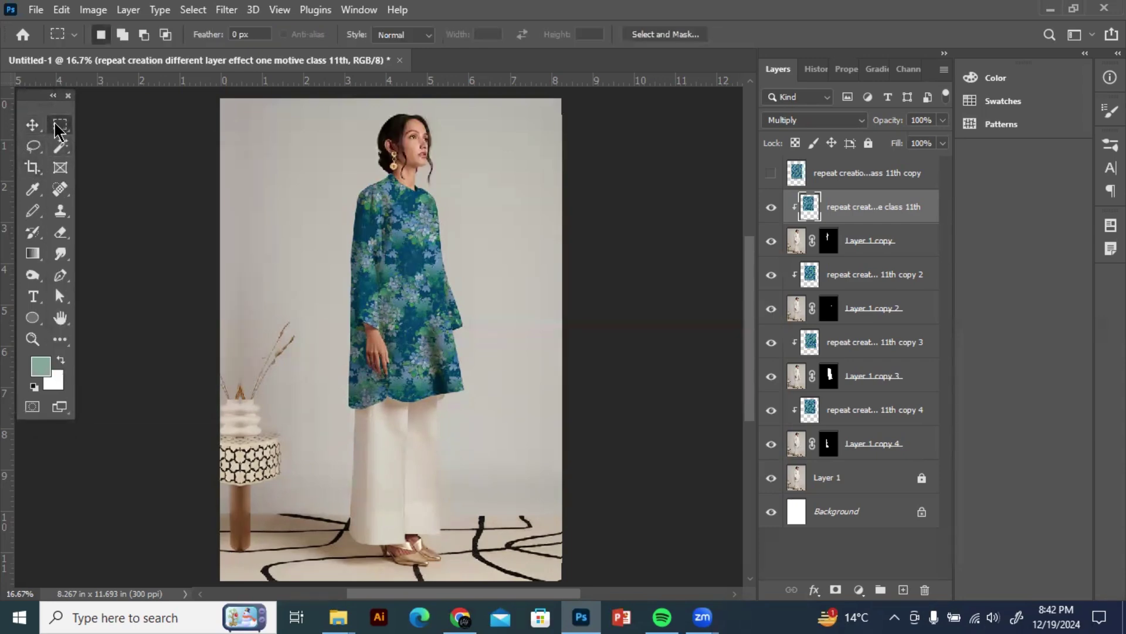
{"action": "left_click_drag", "start_coordinate": [266, 208], "coordinate": [367, 322]}
{"action": "key", "text": "ctrl+d"}
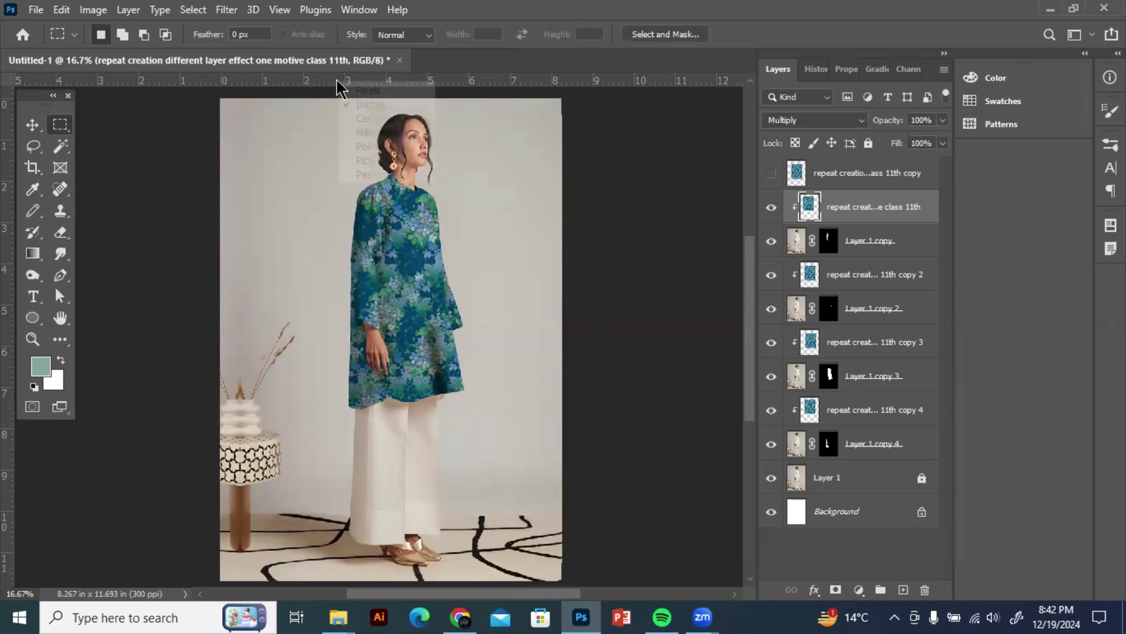
Step: Set the ruler units to Inches
{"action": "right_click", "coordinate": [338, 87]}
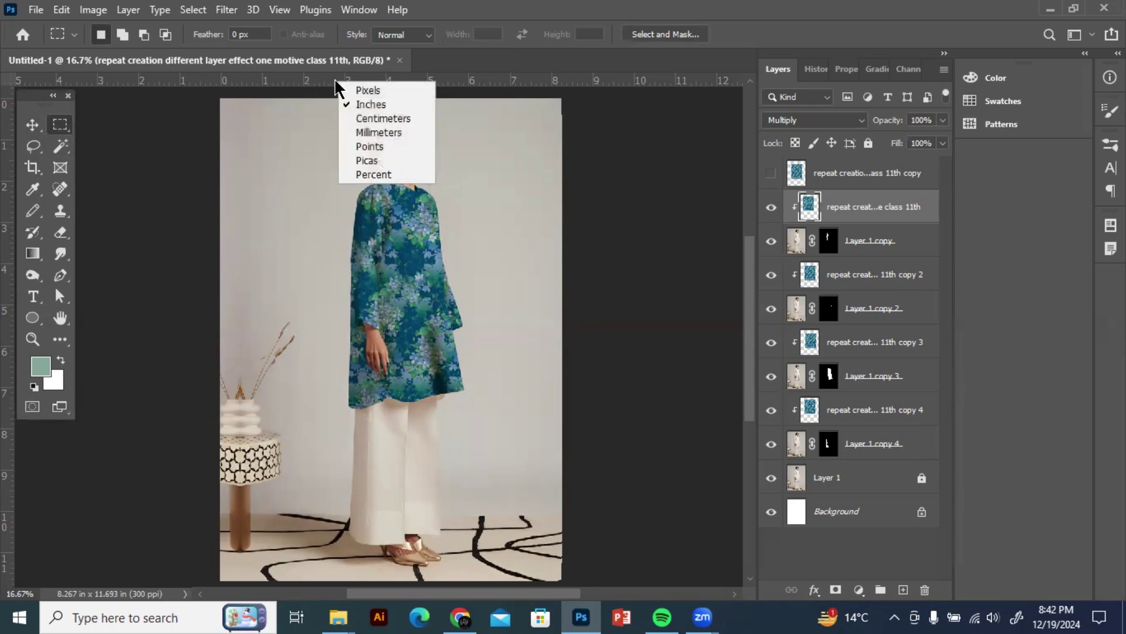
{"action": "left_click", "coordinate": [359, 104]}
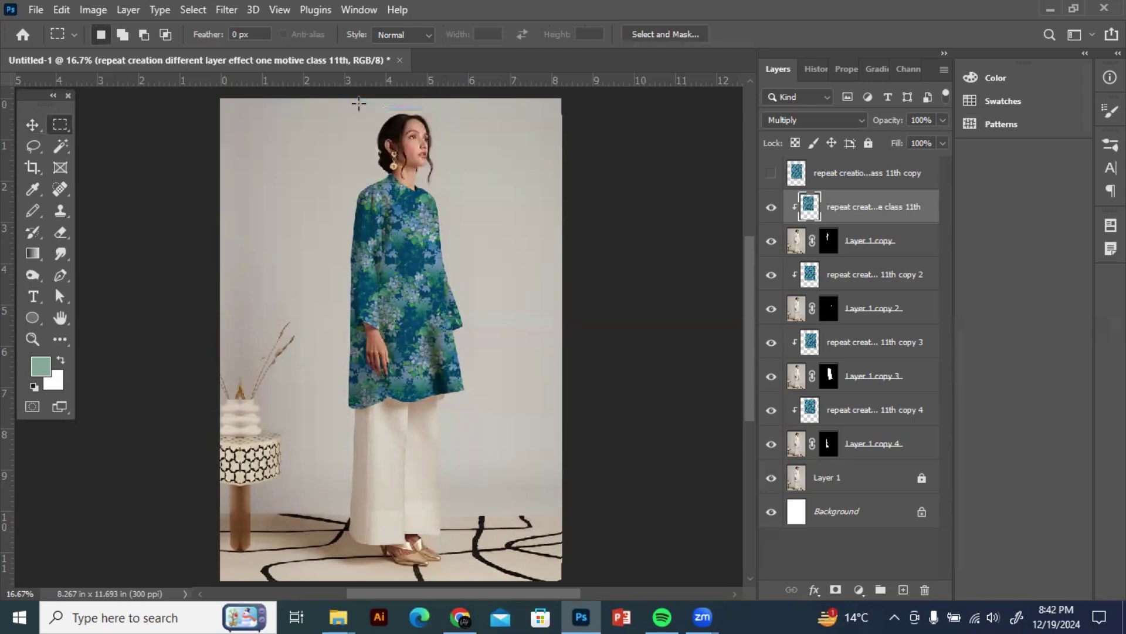
{"action": "left_click", "coordinate": [32, 124]}
{"action": "right_click", "coordinate": [323, 88]}
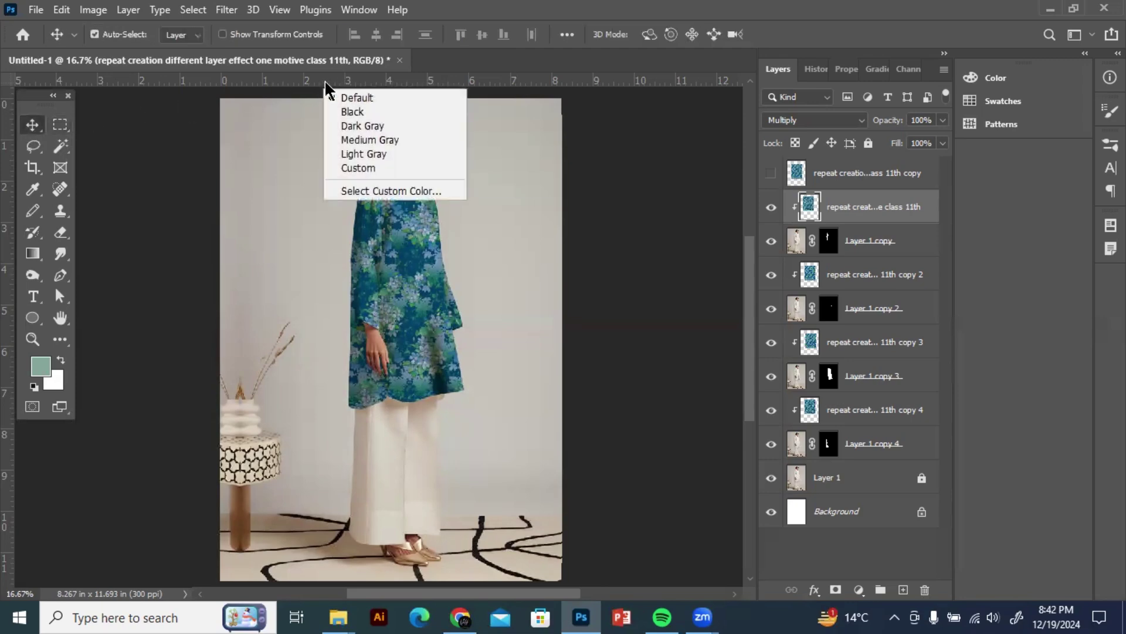
{"action": "left_click", "coordinate": [324, 84]}
{"action": "right_click", "coordinate": [327, 83]}
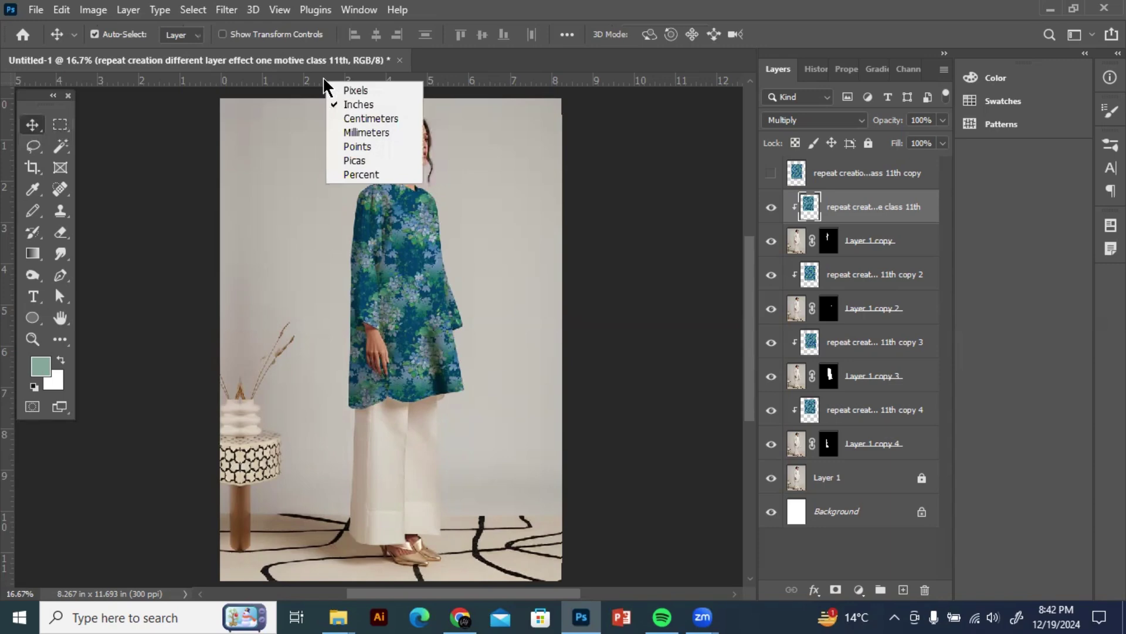
{"action": "left_click", "coordinate": [349, 105]}
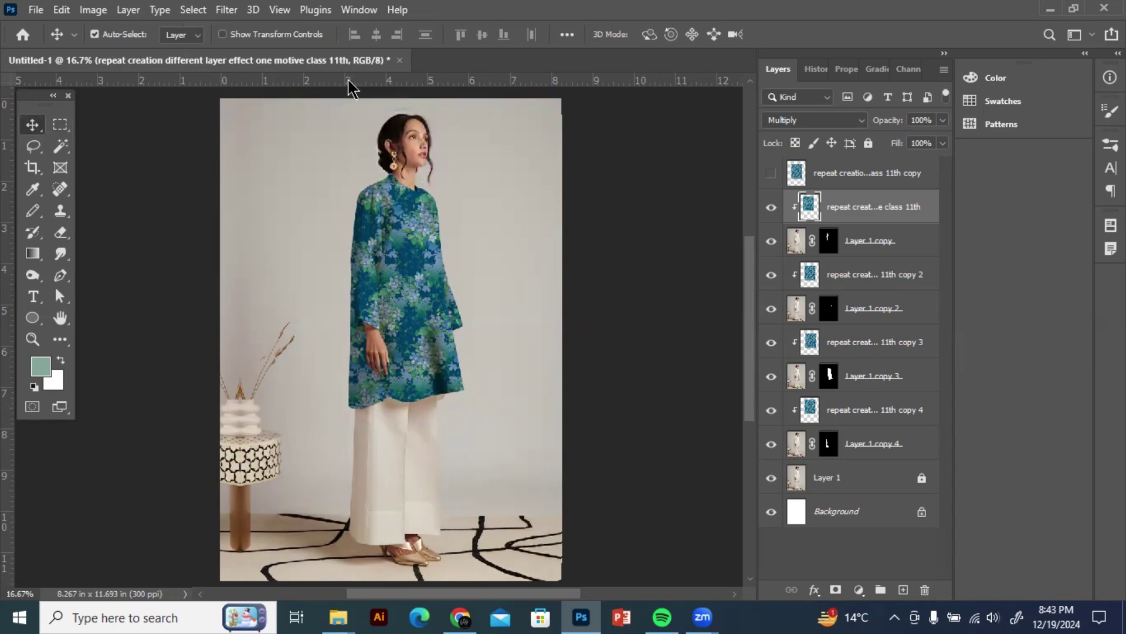
{"action": "right_click", "coordinate": [349, 82]}
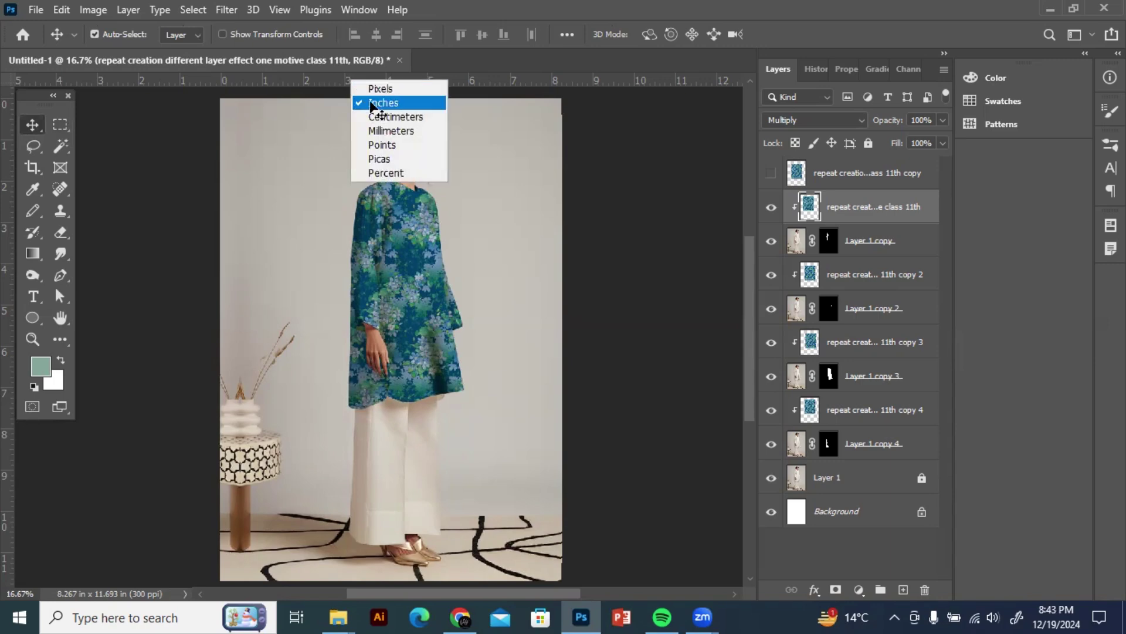
{"action": "left_click", "coordinate": [376, 105]}
Step: Draw a rectangular selection of about 2 by 2.2 inches beside the model, clear it and return to the Move tool
{"action": "left_click", "coordinate": [60, 124]}
{"action": "left_click_drag", "start_coordinate": [261, 212], "coordinate": [354, 302]}
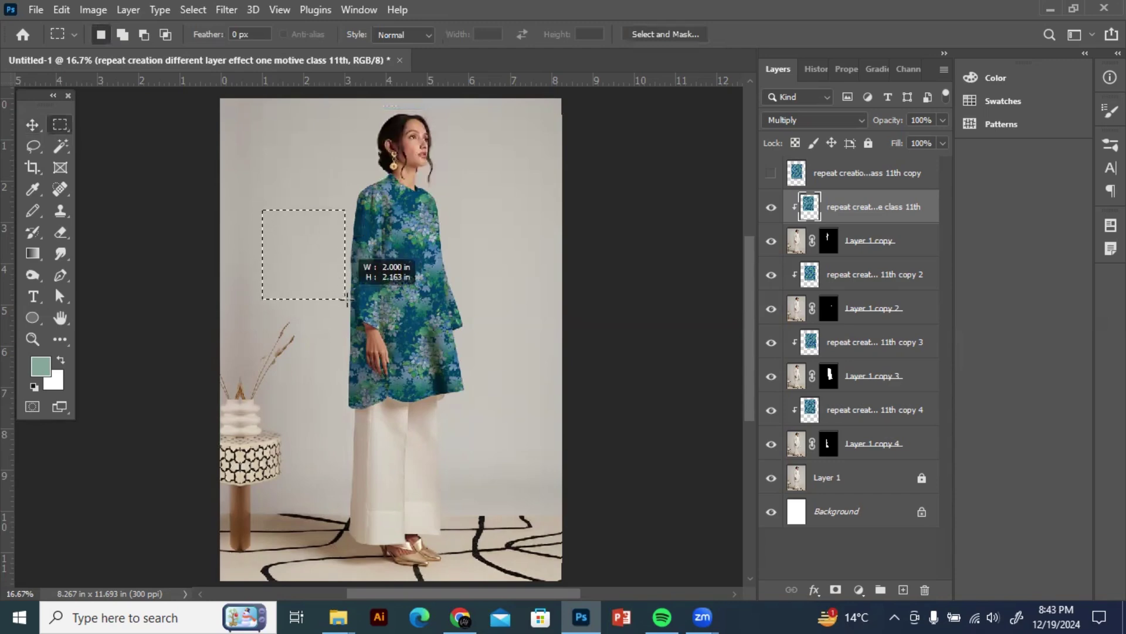
{"action": "left_click", "coordinate": [337, 248]}
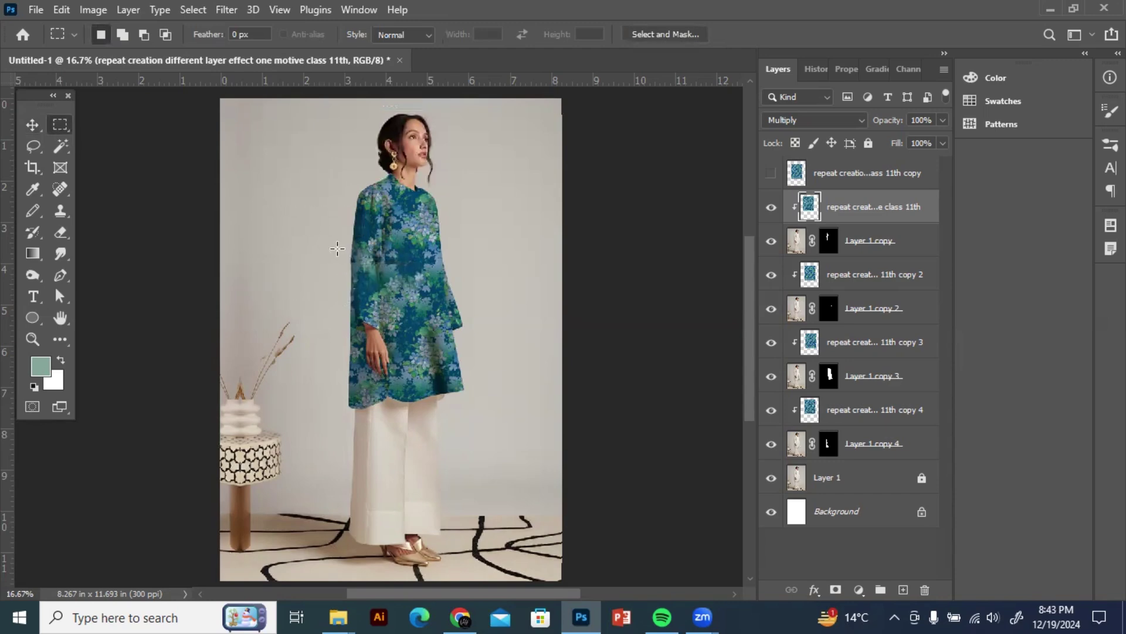
{"action": "left_click", "coordinate": [32, 124]}
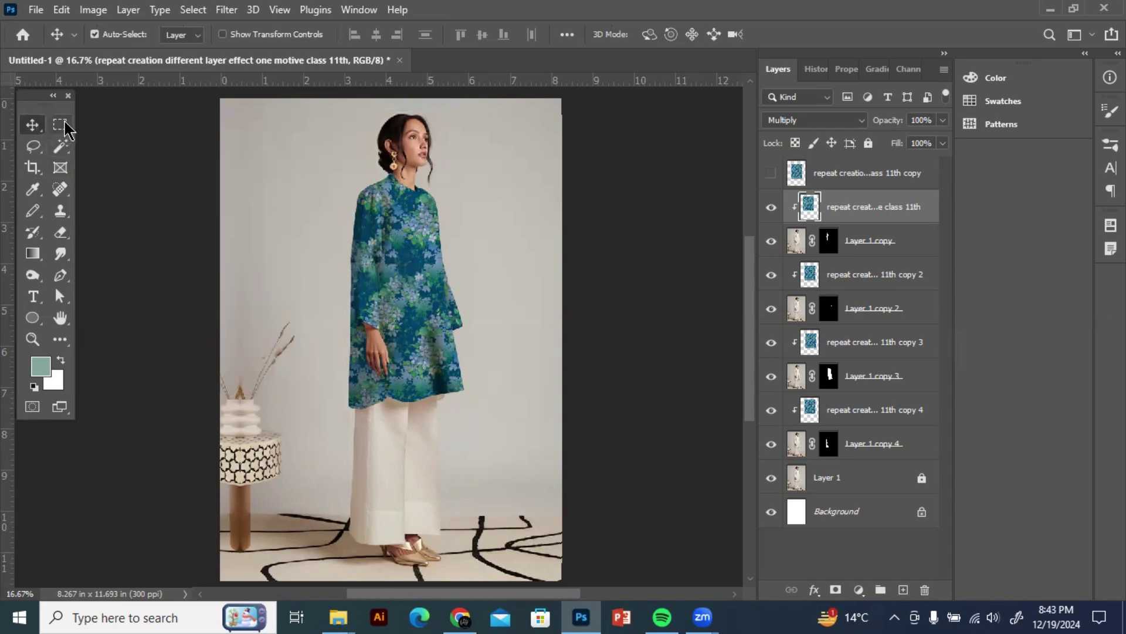
{"action": "left_click", "coordinate": [62, 127]}
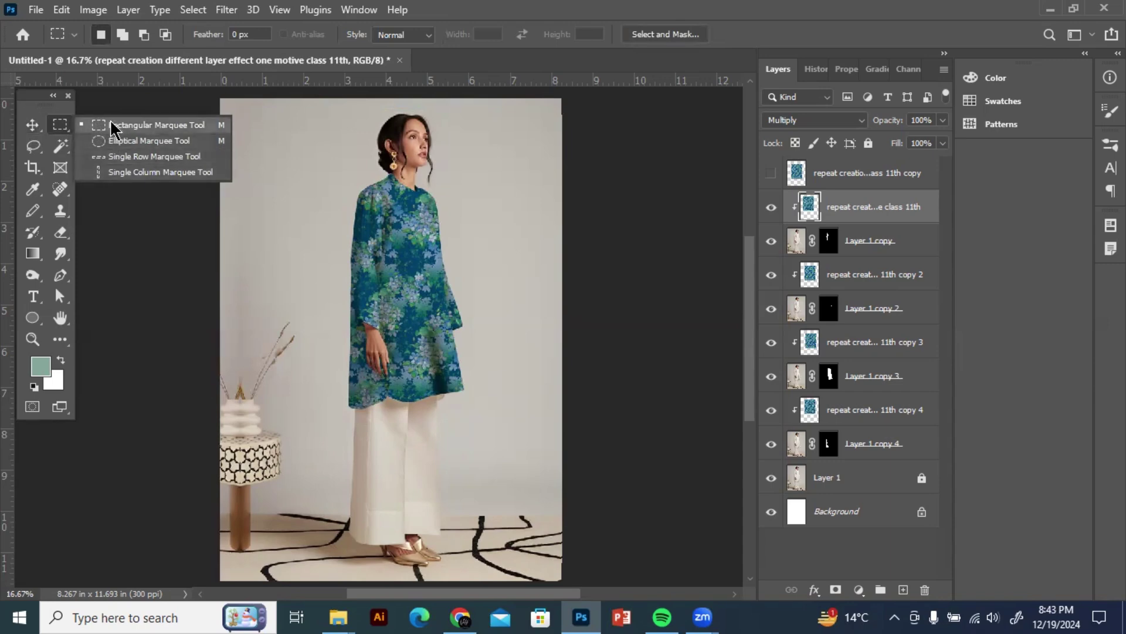
{"action": "left_click", "coordinate": [42, 128]}
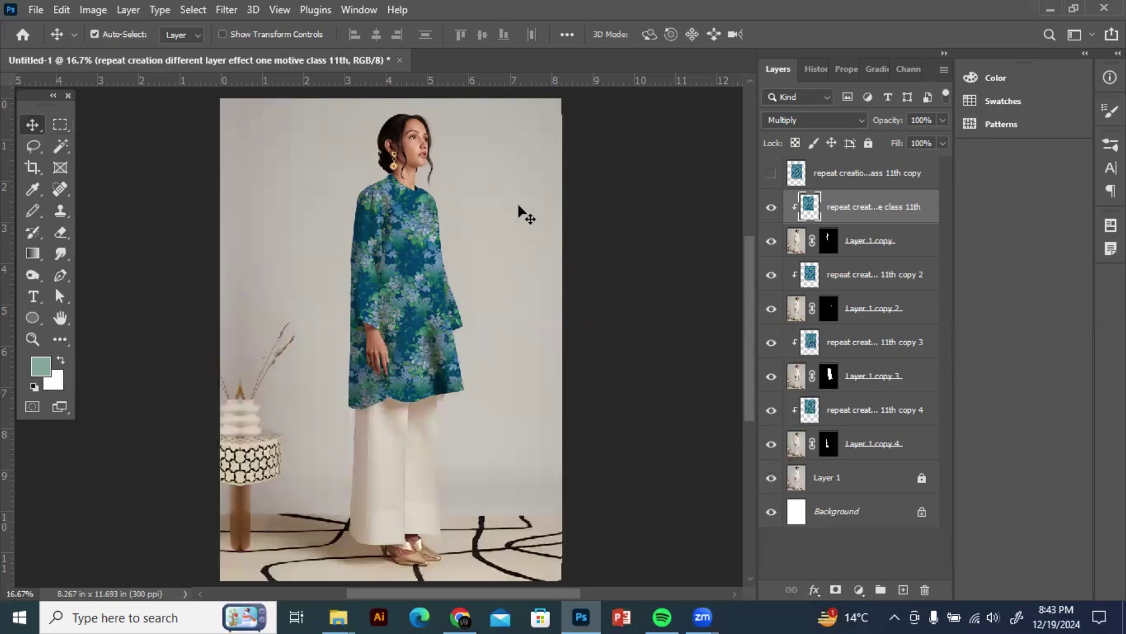
{"action": "key", "text": "space"}
{"action": "left_click_drag", "start_coordinate": [588, 342], "coordinate": [593, 336]}
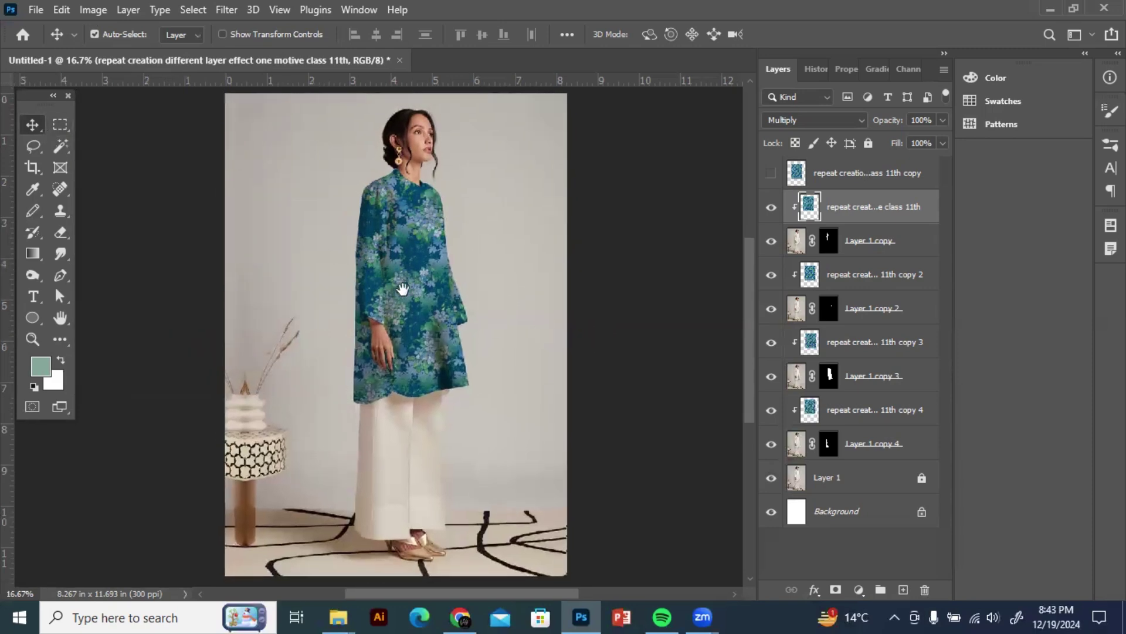